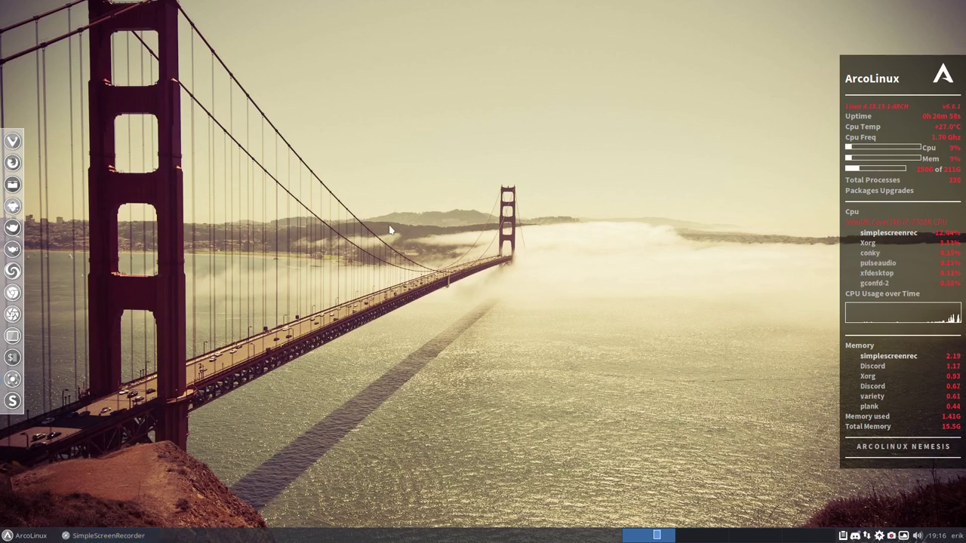
Check system info in a terminal, then open the empty ARCOLINUX folder in Thunar.
{"action": "key", "text": "super+Return"}
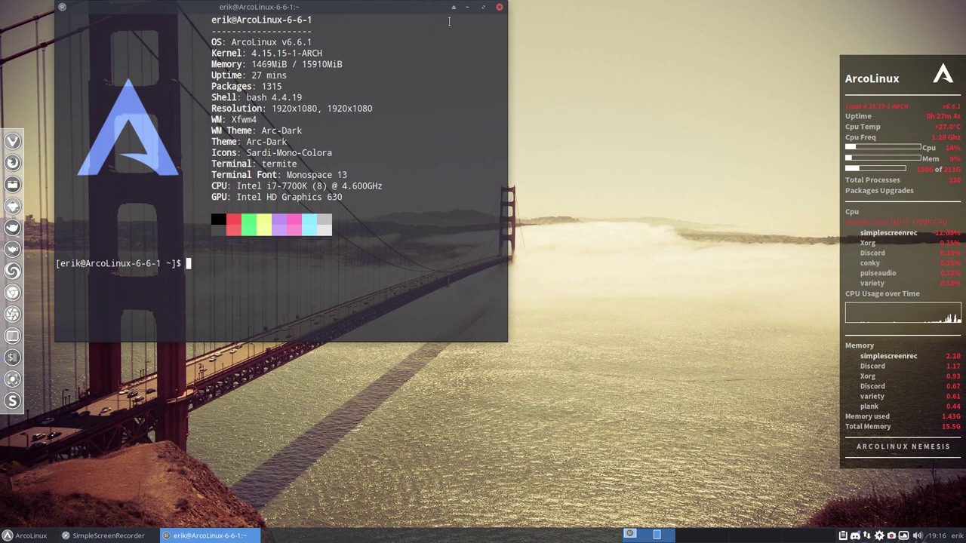
{"action": "left_click", "coordinate": [499, 7]}
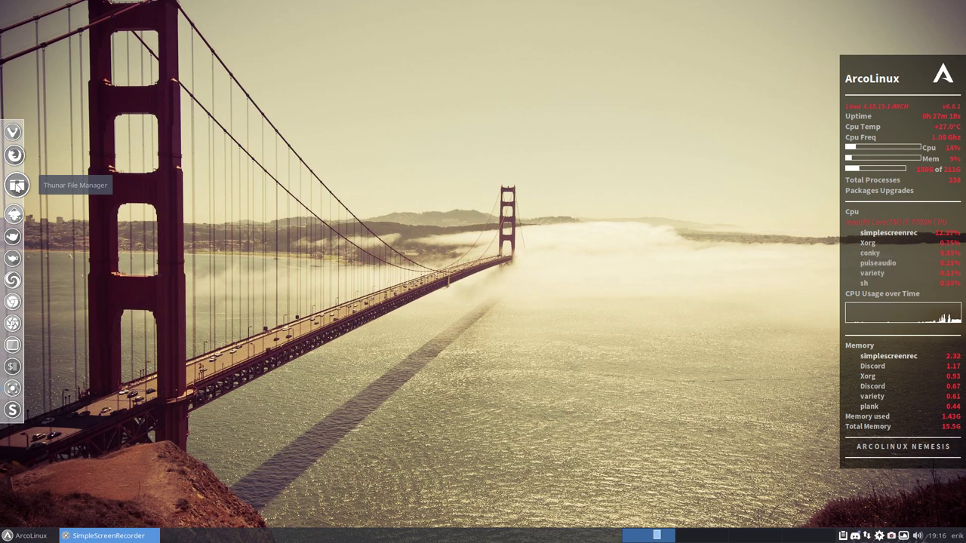
{"action": "left_click", "coordinate": [16, 185]}
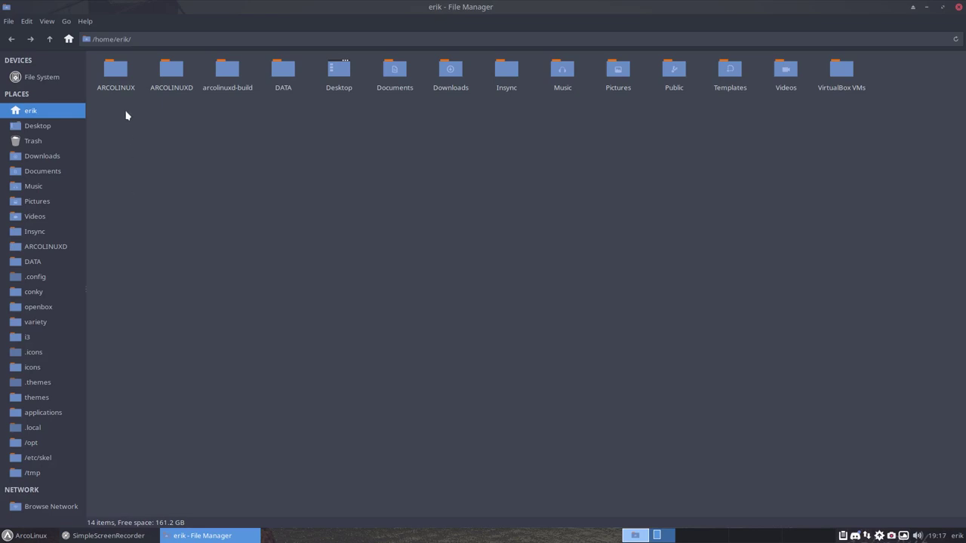
{"action": "double_click", "coordinate": [117, 74]}
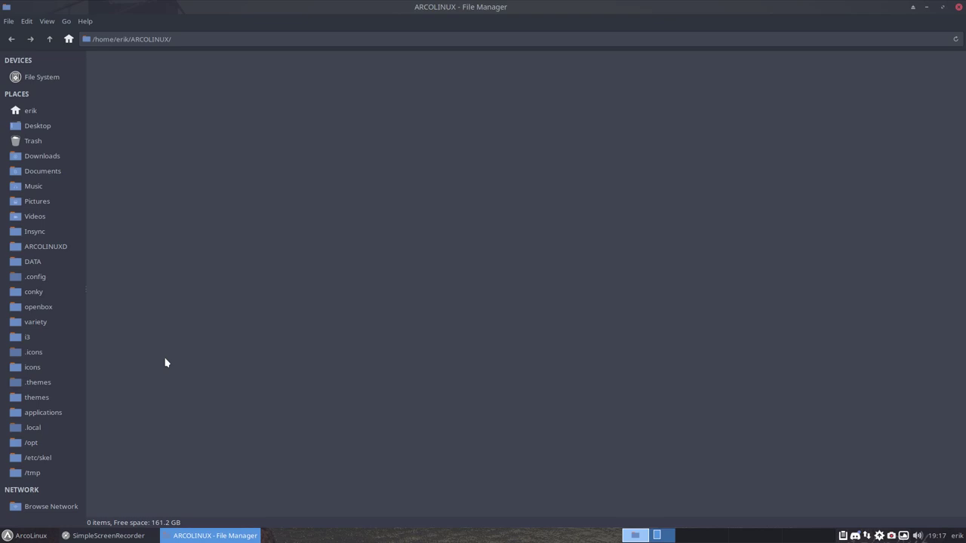
Launch the web browser, open arcolinux/arcolinuxd-iso on GitHub and copy its HTTPS clone URL.
{"action": "key", "text": "super"}
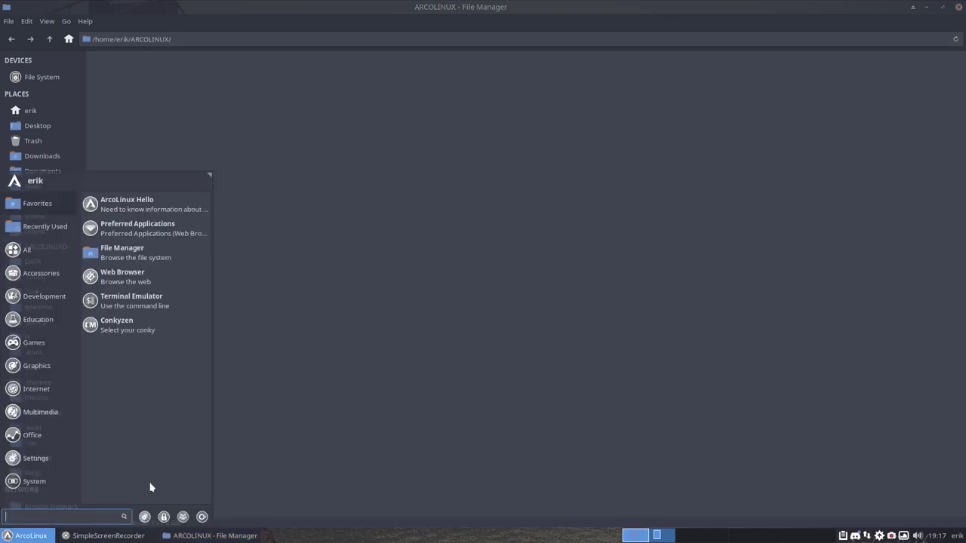
{"action": "left_click", "coordinate": [140, 278]}
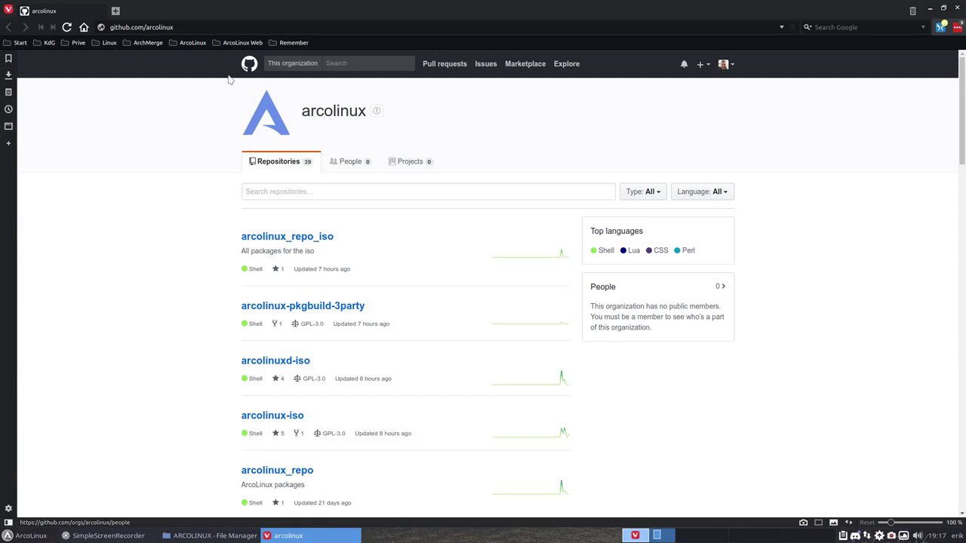
{"action": "key", "text": "ctrl+l"}
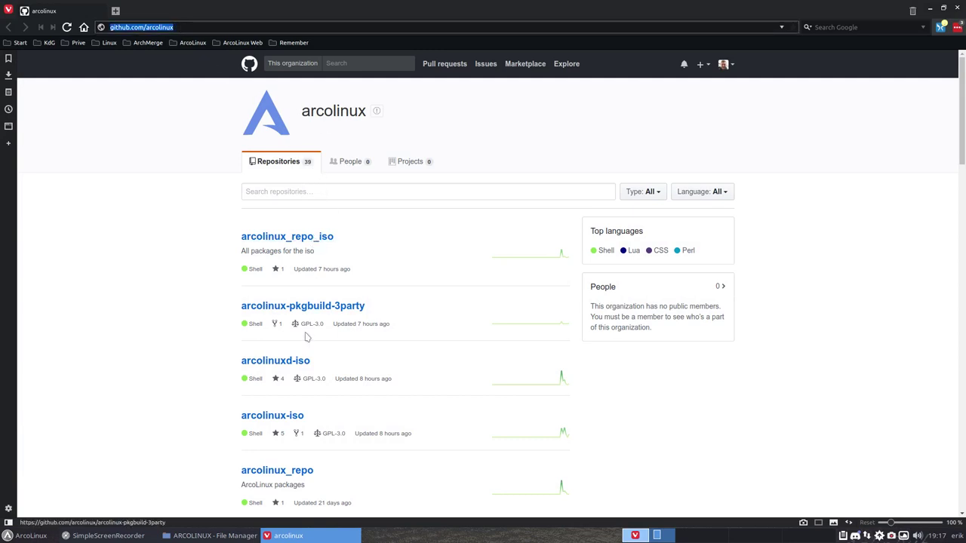
{"action": "left_click", "coordinate": [292, 362]}
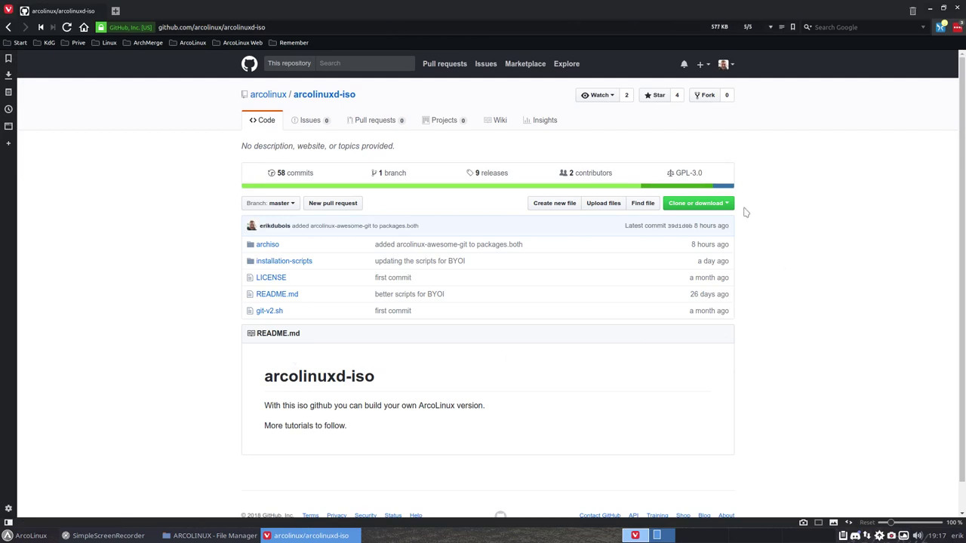
{"action": "left_click", "coordinate": [723, 212]}
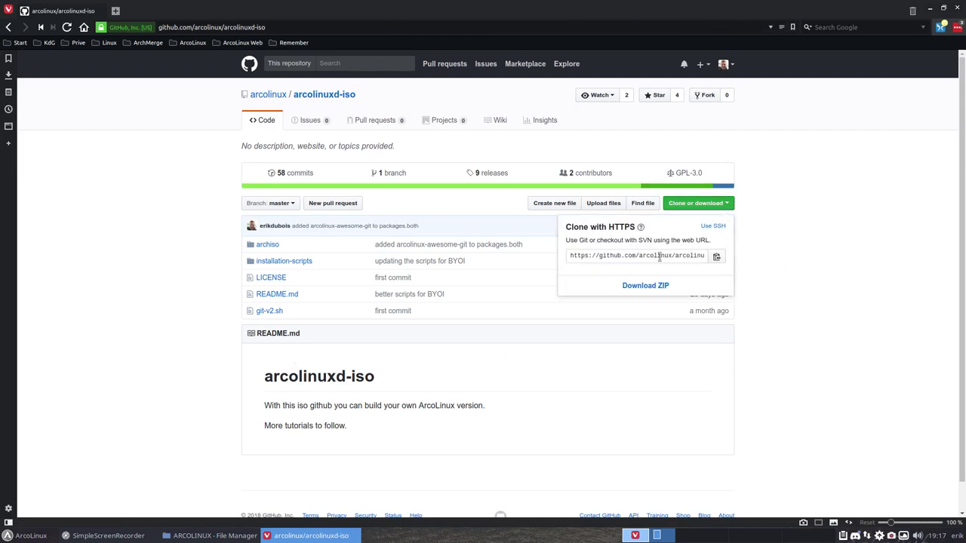
{"action": "left_click", "coordinate": [714, 257]}
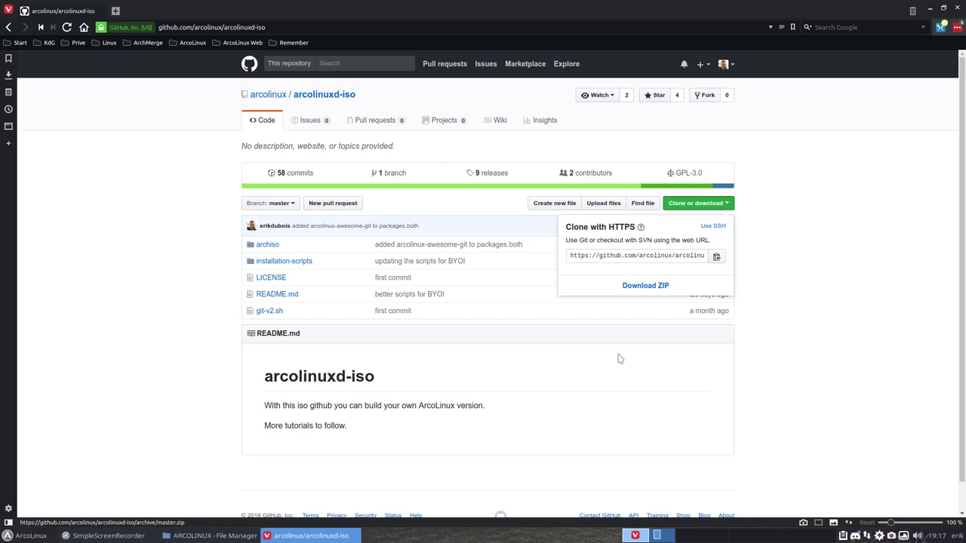
Open a terminal in ARCOLINUX and run git clone with the pasted arcolinuxd-iso URL.
{"action": "left_click", "coordinate": [929, 7]}
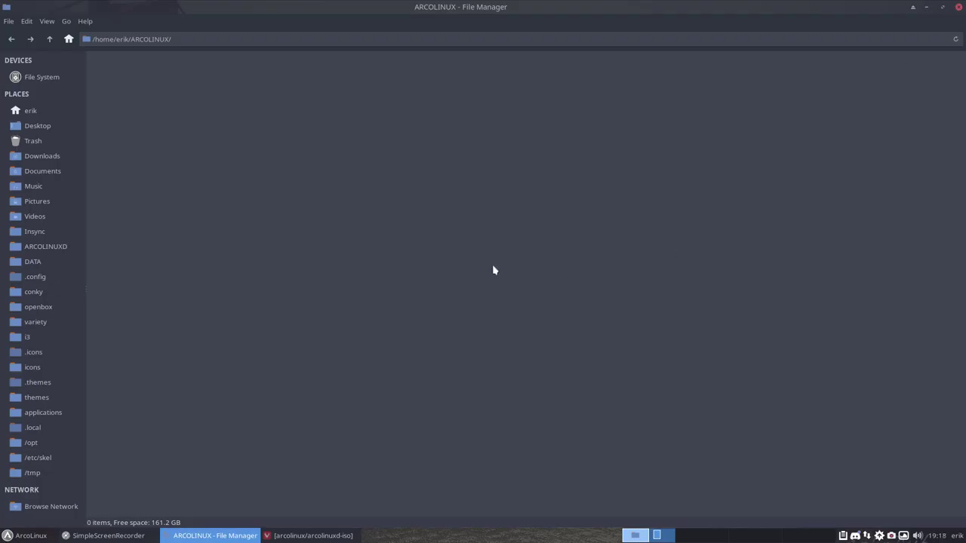
{"action": "right_click", "coordinate": [143, 97]}
{"action": "left_click", "coordinate": [186, 162]}
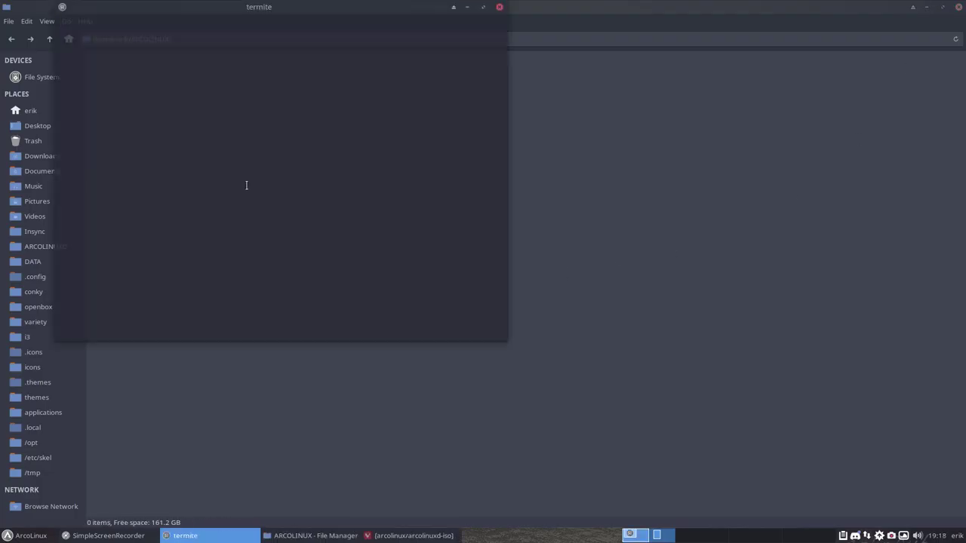
{"action": "left_click_drag", "start_coordinate": [317, 11], "coordinate": [512, 196]}
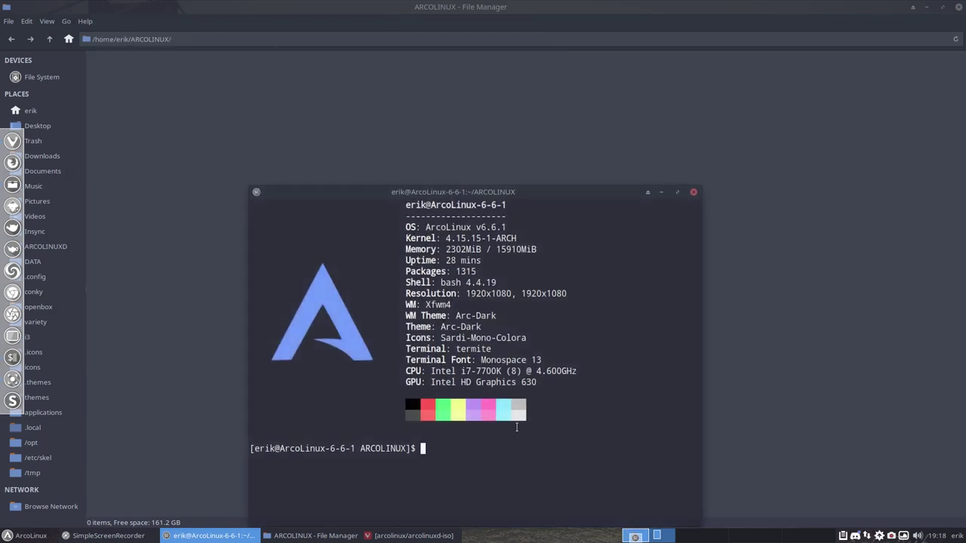
{"action": "type", "text": "git clone"}
{"action": "key", "text": "ctrl+shift+v"}
{"action": "key", "text": "Return"}
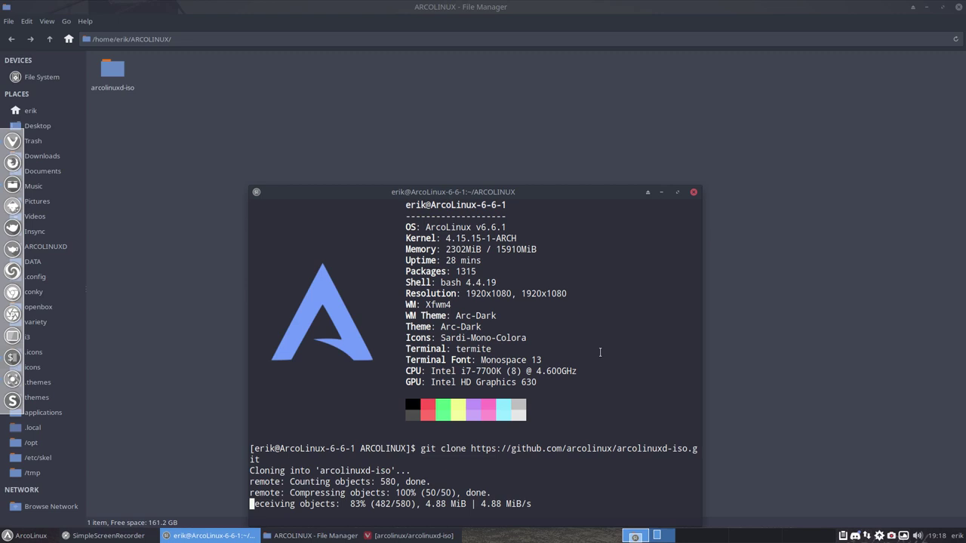
Close the terminal and the Vivaldi browser.
{"action": "left_click", "coordinate": [693, 193]}
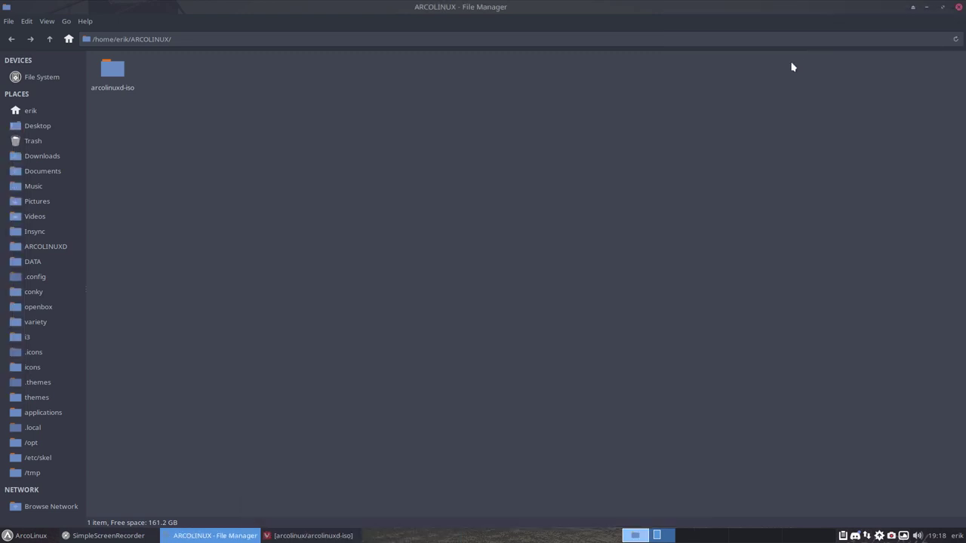
{"action": "left_click", "coordinate": [302, 537]}
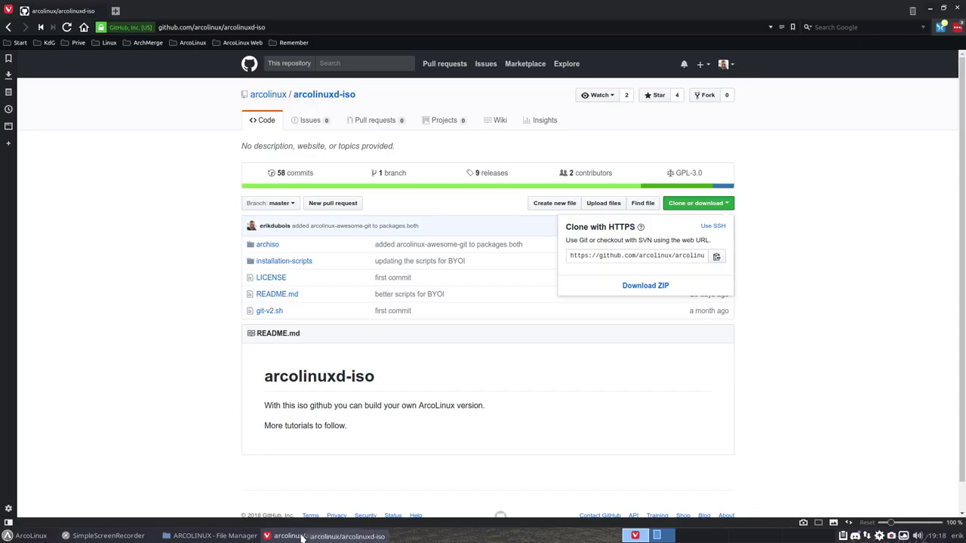
{"action": "left_click", "coordinate": [956, 9]}
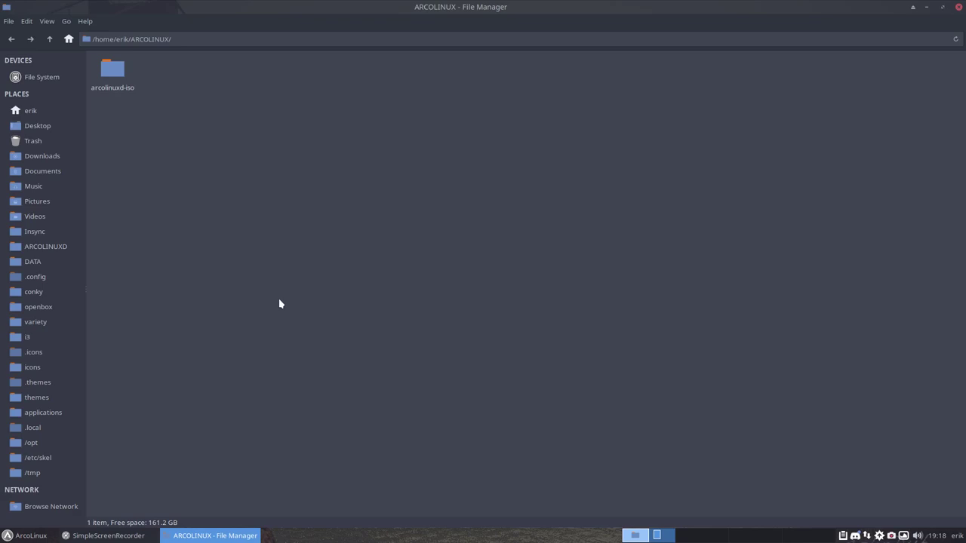
Go up to the home folder, reopen the web browser and Google 'arch wiki awesome'.
{"action": "left_click", "coordinate": [50, 39]}
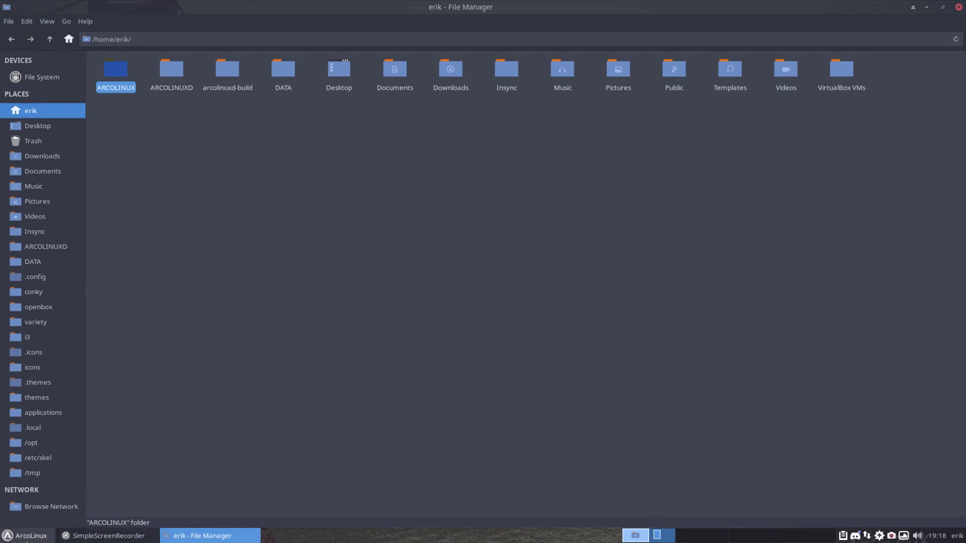
{"action": "left_click", "coordinate": [27, 535]}
{"action": "left_click", "coordinate": [218, 286]}
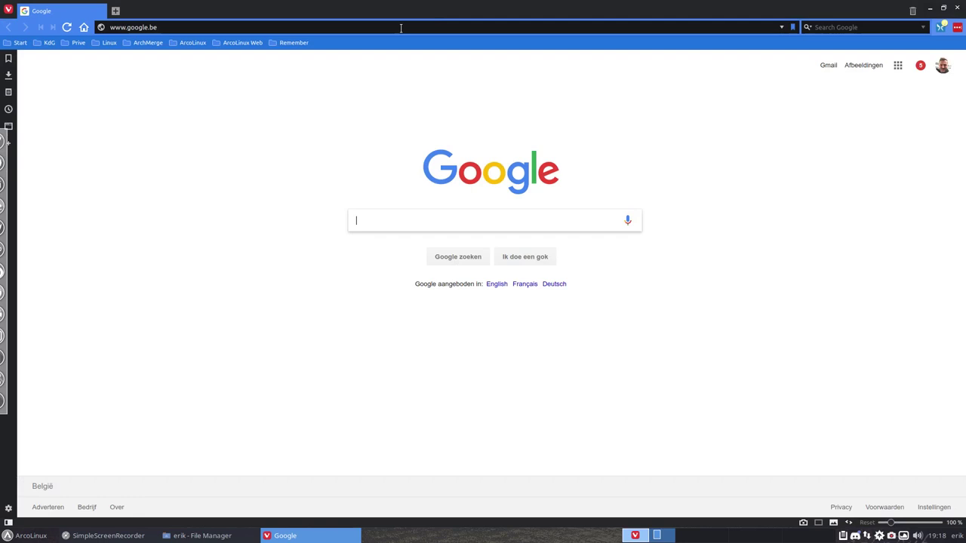
{"action": "left_click", "coordinate": [375, 224]}
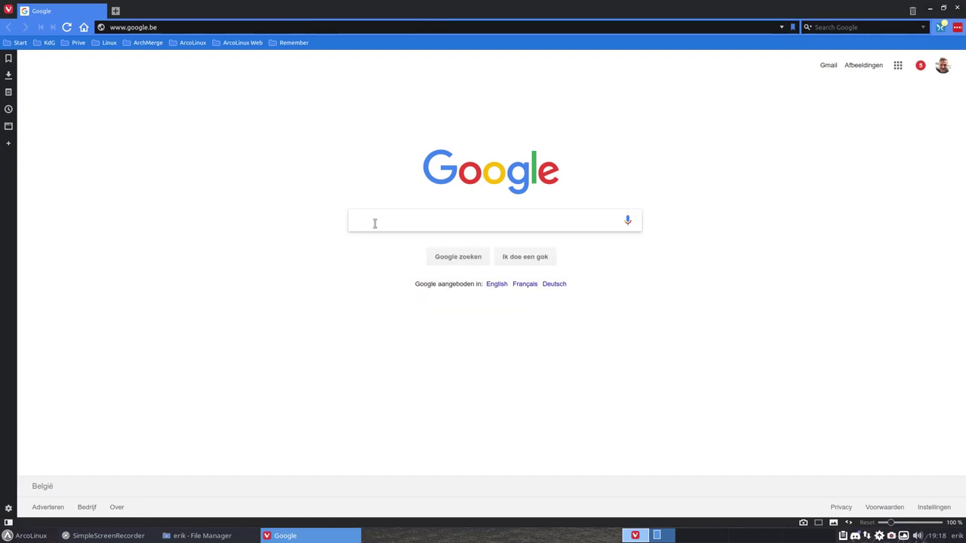
{"action": "left_click", "coordinate": [392, 214]}
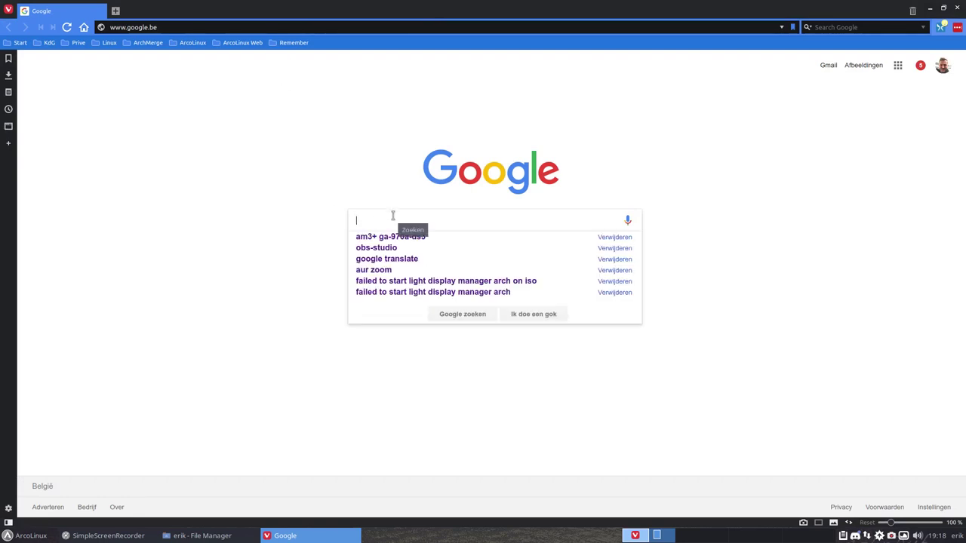
{"action": "type", "text": "arch wi"}
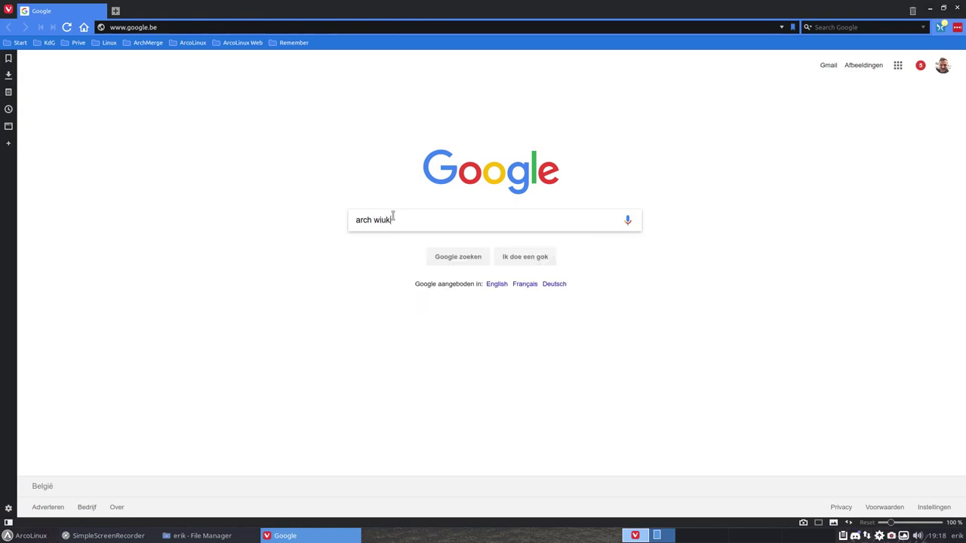
{"action": "type", "text": "ki "}
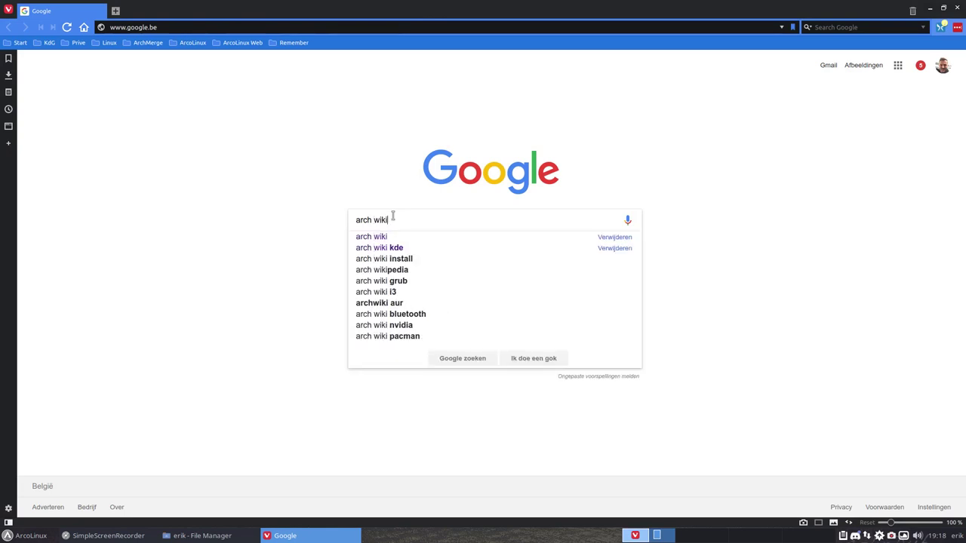
{"action": "type", "text": "awesome"}
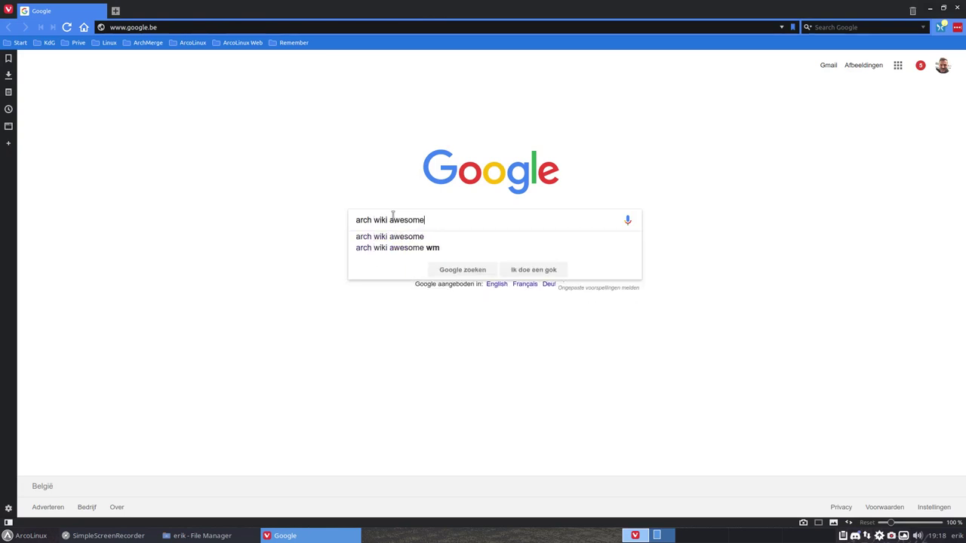
{"action": "key", "text": "Return"}
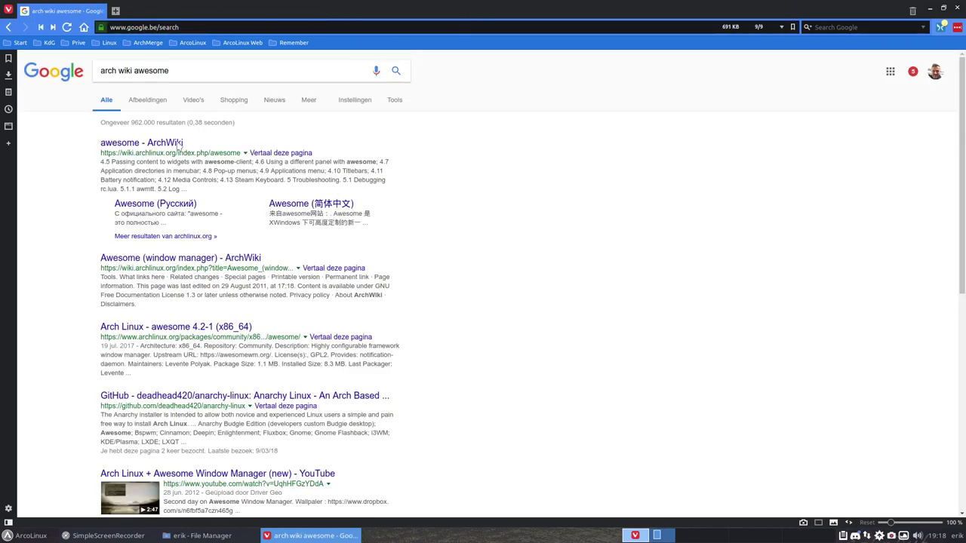
Open the awesome ArchWiki page and search it for 'viciou' to locate the Vicious extension.
{"action": "left_click", "coordinate": [175, 145]}
{"action": "scroll", "coordinate": [270, 192], "scroll_direction": "down", "scroll_amount": 5}
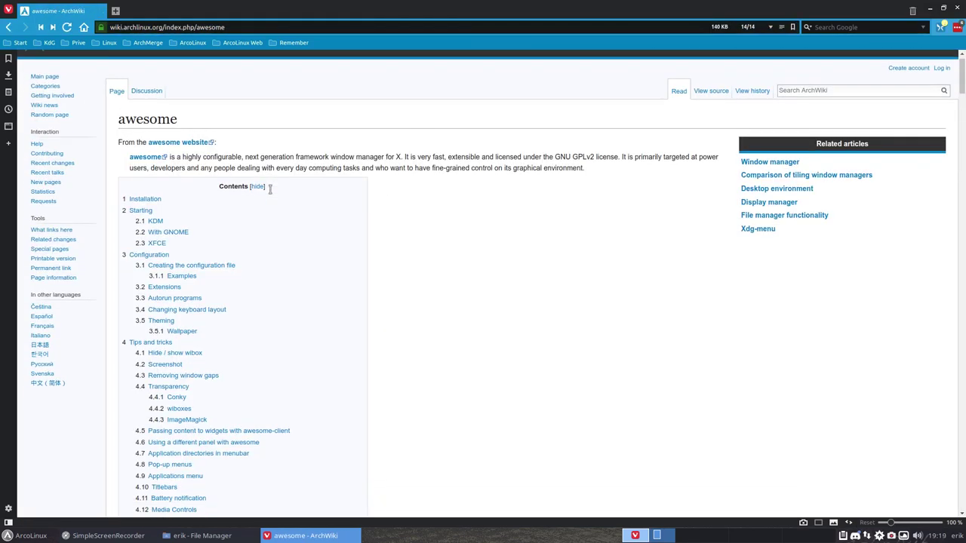
{"action": "scroll", "coordinate": [270, 192], "scroll_direction": "down", "scroll_amount": 4}
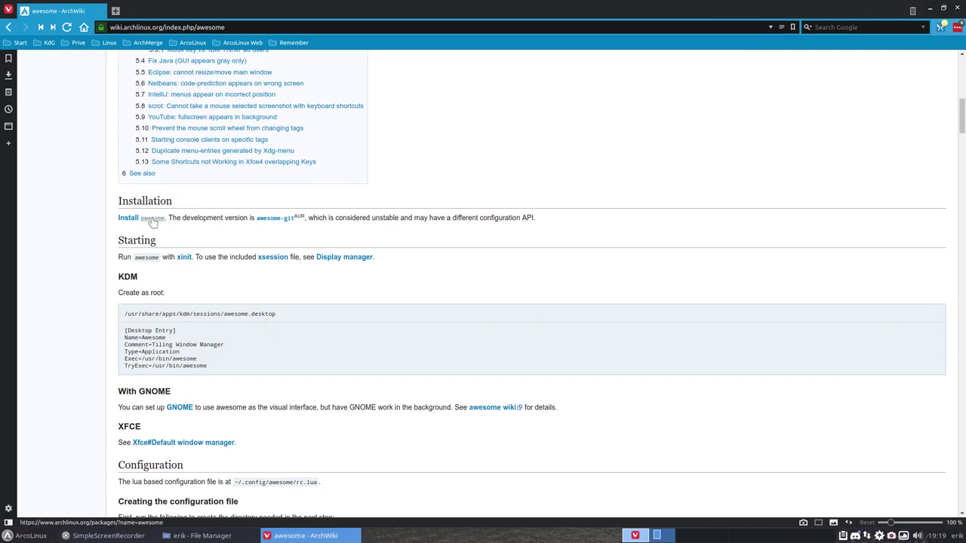
{"action": "scroll", "coordinate": [151, 220], "scroll_direction": "down", "scroll_amount": 2}
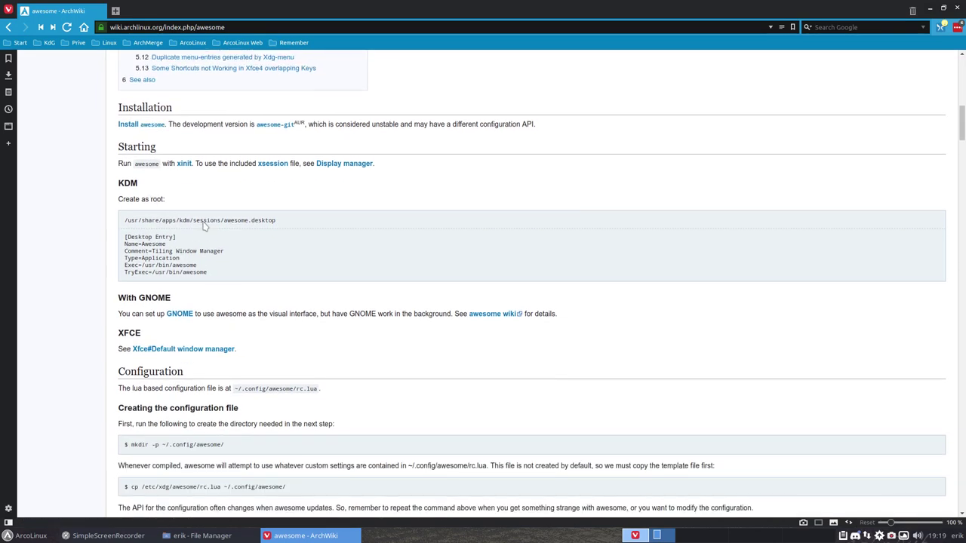
{"action": "scroll", "coordinate": [392, 283], "scroll_direction": "down", "scroll_amount": 1}
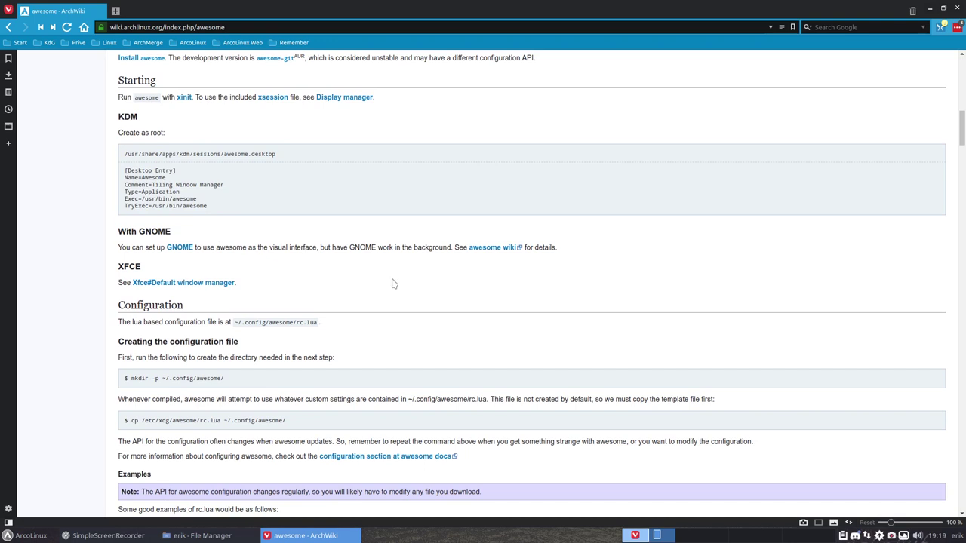
{"action": "key", "text": "ctrl+f"}
{"action": "type", "text": "viciou"}
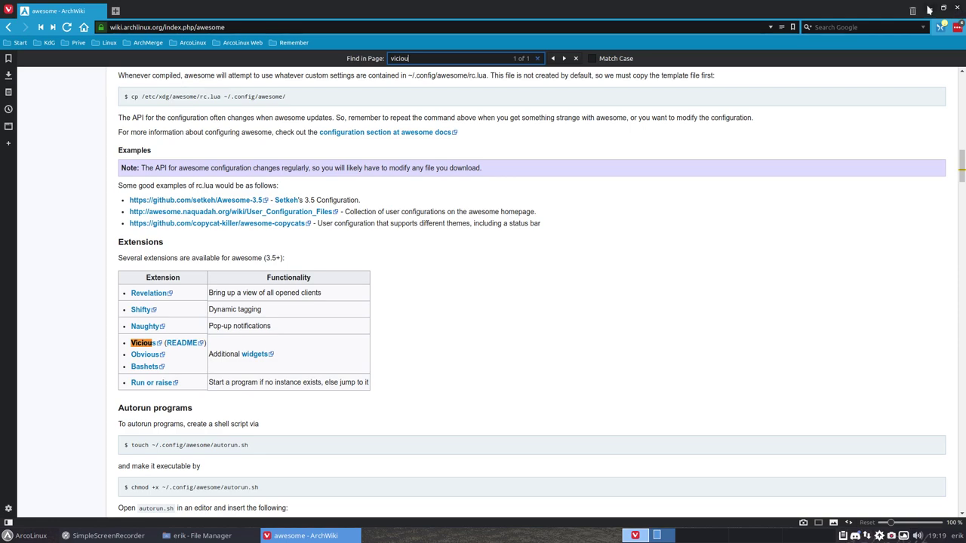
Minimize the browser and open ARCOLINUX/arcolinuxd-iso/archiso/packages.both in Geany.
{"action": "left_click", "coordinate": [929, 10]}
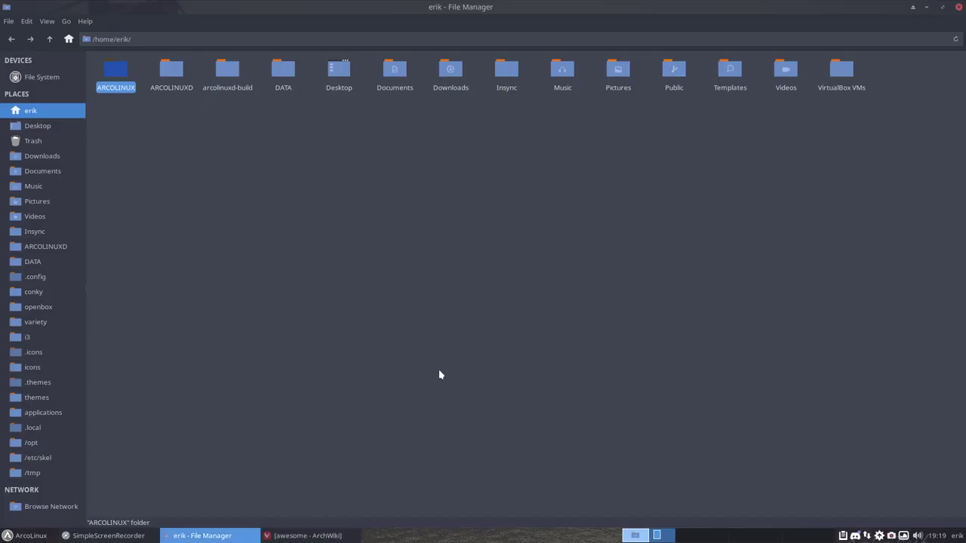
{"action": "double_click", "coordinate": [121, 77]}
{"action": "double_click", "coordinate": [121, 77]}
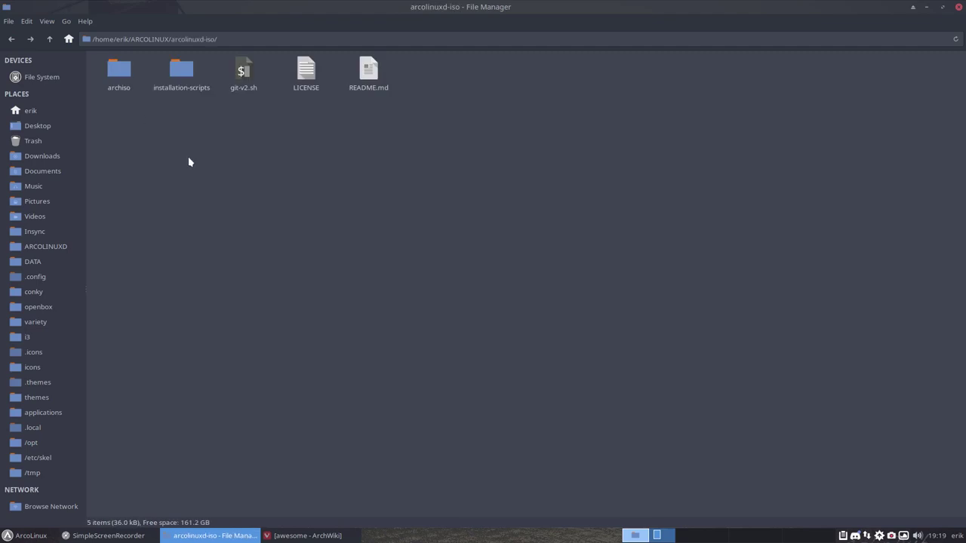
{"action": "double_click", "coordinate": [121, 71]}
{"action": "double_click", "coordinate": [491, 72]}
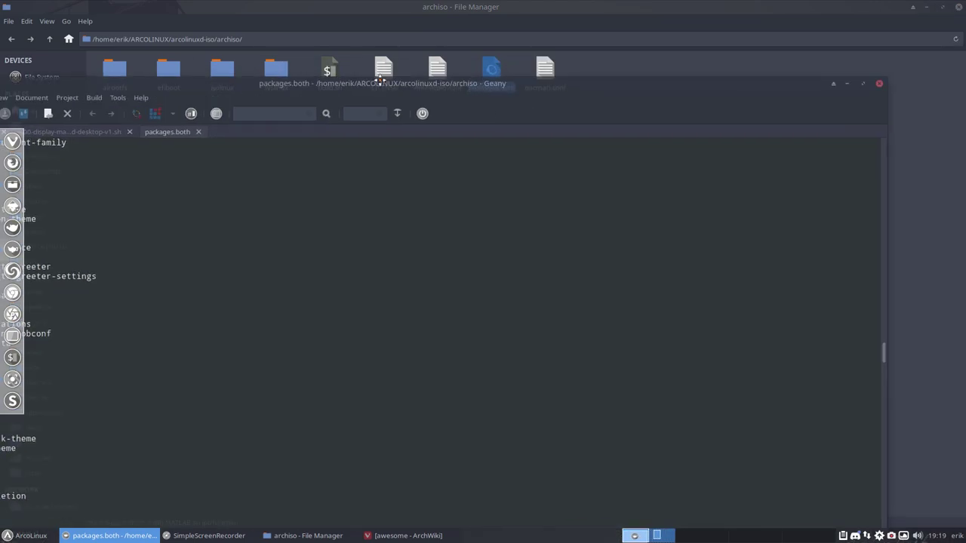
Append 'awesome' and 'vicious' on new lines at the end of packages.both and save.
{"action": "scroll", "coordinate": [275, 270], "scroll_direction": "up", "scroll_amount": 1}
{"action": "scroll", "coordinate": [274, 270], "scroll_direction": "down", "scroll_amount": 2, "text": "ctrl"}
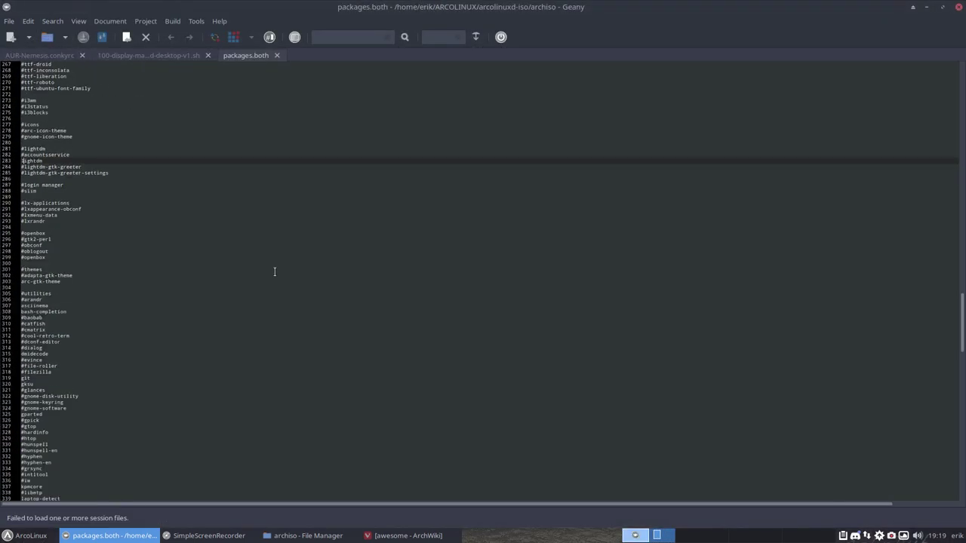
{"action": "scroll", "coordinate": [275, 270], "scroll_direction": "up", "scroll_amount": 4, "text": "ctrl"}
{"action": "scroll", "coordinate": [274, 270], "scroll_direction": "down", "scroll_amount": 20}
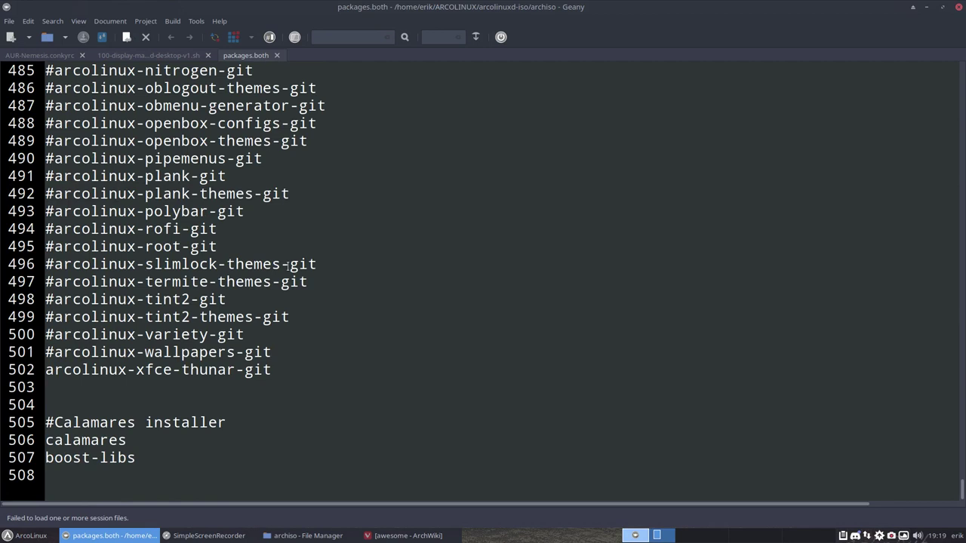
{"action": "left_click", "coordinate": [109, 477]}
{"action": "key", "text": "Return"}
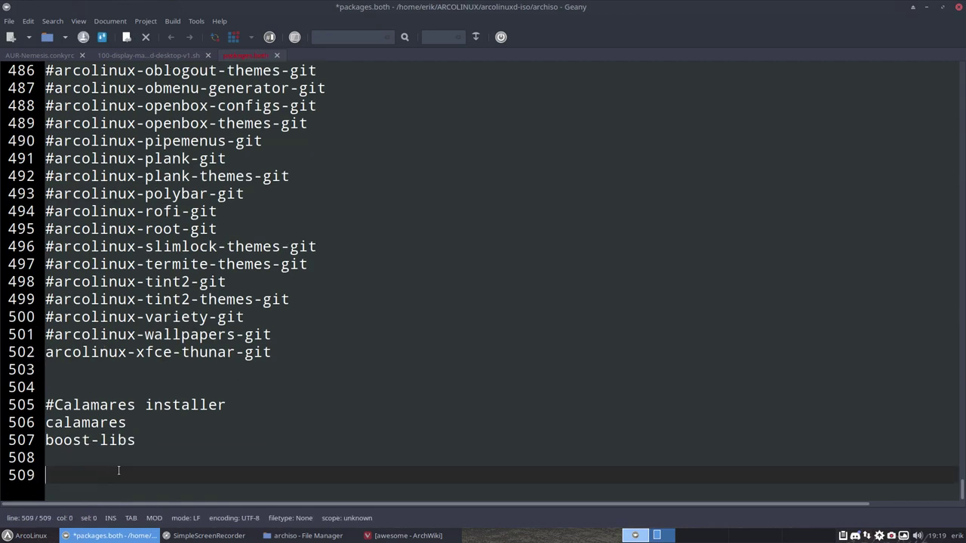
{"action": "type", "text": "awesome"}
{"action": "key", "text": "Return"}
{"action": "type", "text": "vicious"}
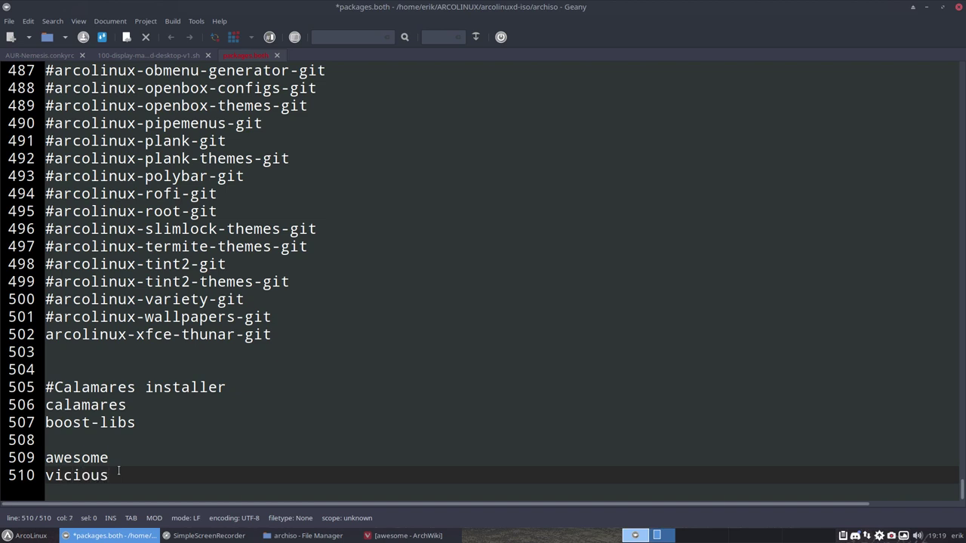
{"action": "key", "text": "ctrl+s"}
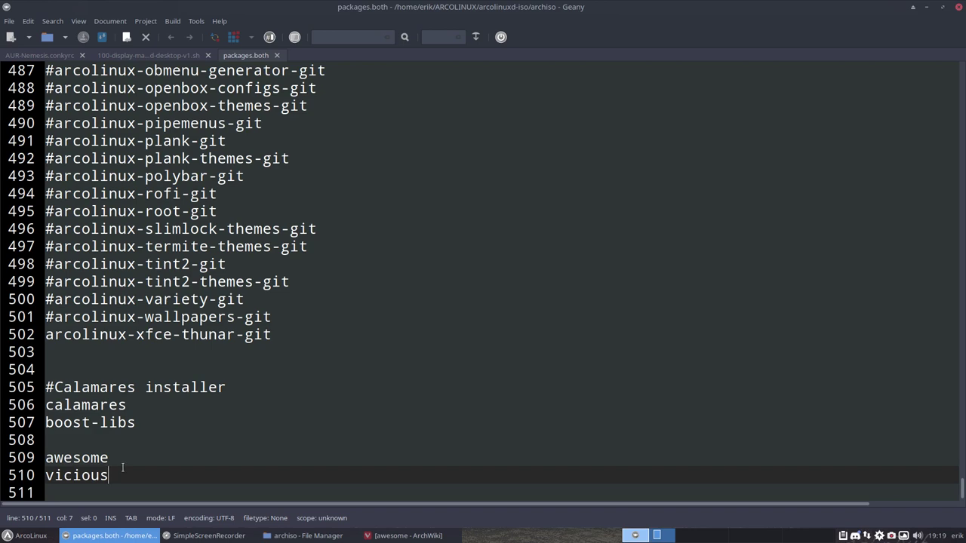
Remove the # before arcolinux-awesome-git on line 474 and save again.
{"action": "scroll", "coordinate": [145, 443], "scroll_direction": "up", "scroll_amount": 9}
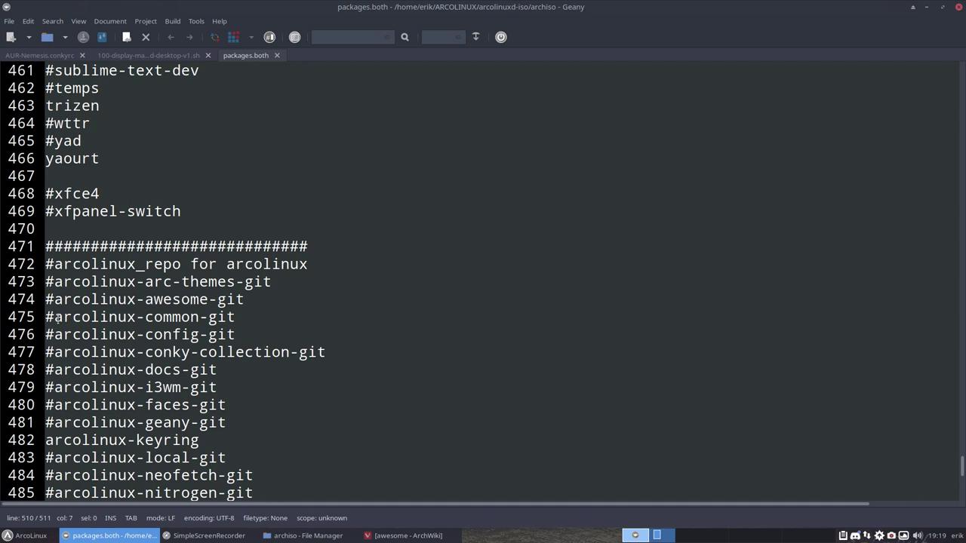
{"action": "left_click", "coordinate": [51, 298]}
{"action": "key", "text": "shift+Right"}
{"action": "key", "text": "shift+Right"}
{"action": "key", "text": "shift+Right"}
{"action": "key", "text": "shift+Right"}
{"action": "key", "text": "shift+Right"}
{"action": "key", "text": "shift+Right"}
{"action": "key", "text": "shift+Right"}
{"action": "key", "text": "shift+Right"}
{"action": "key", "text": "shift+Right"}
{"action": "key", "text": "shift+Right"}
{"action": "key", "text": "shift+Right"}
{"action": "key", "text": "shift+Right"}
{"action": "key", "text": "shift+Right"}
{"action": "key", "text": "shift+Right"}
{"action": "key", "text": "shift+Right"}
{"action": "key", "text": "shift+Right"}
{"action": "key", "text": "shift+Right"}
{"action": "key", "text": "shift+Right"}
{"action": "key", "text": "shift+Right"}
{"action": "key", "text": "shift+Right"}
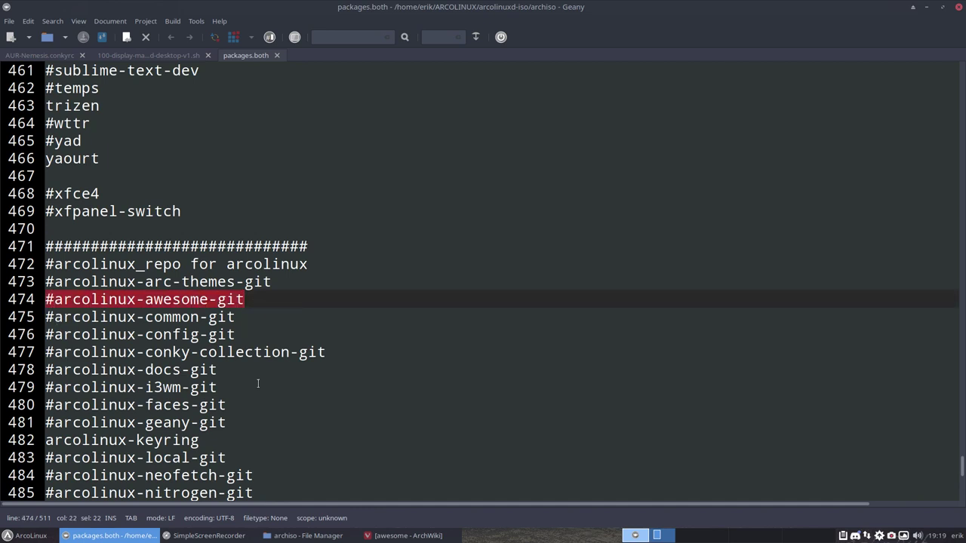
{"action": "left_click", "coordinate": [54, 300]}
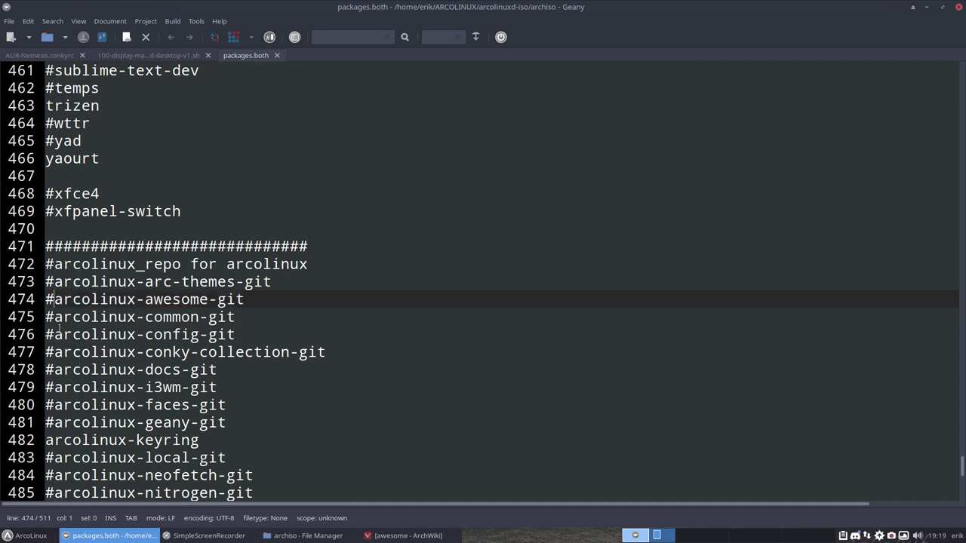
{"action": "key", "text": "BackSpace"}
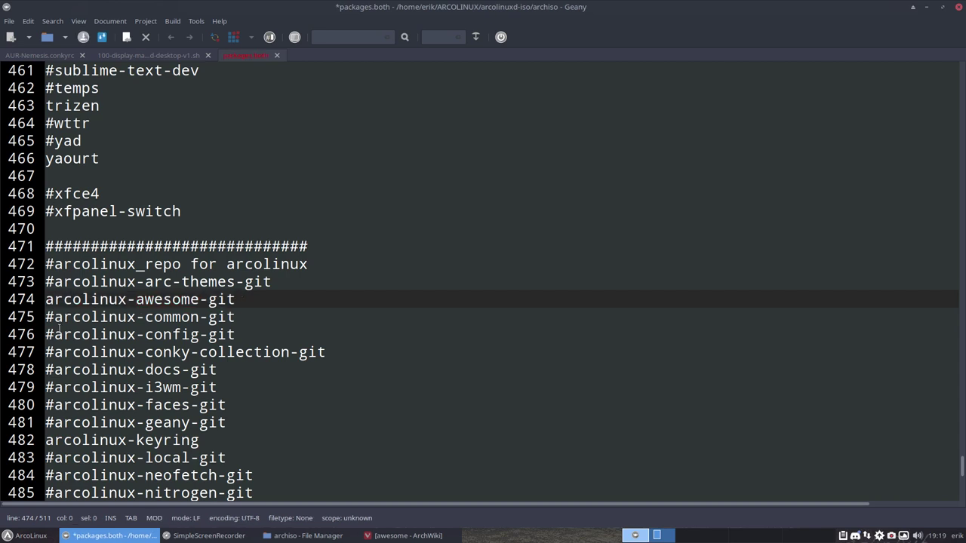
{"action": "key", "text": "ctrl+s"}
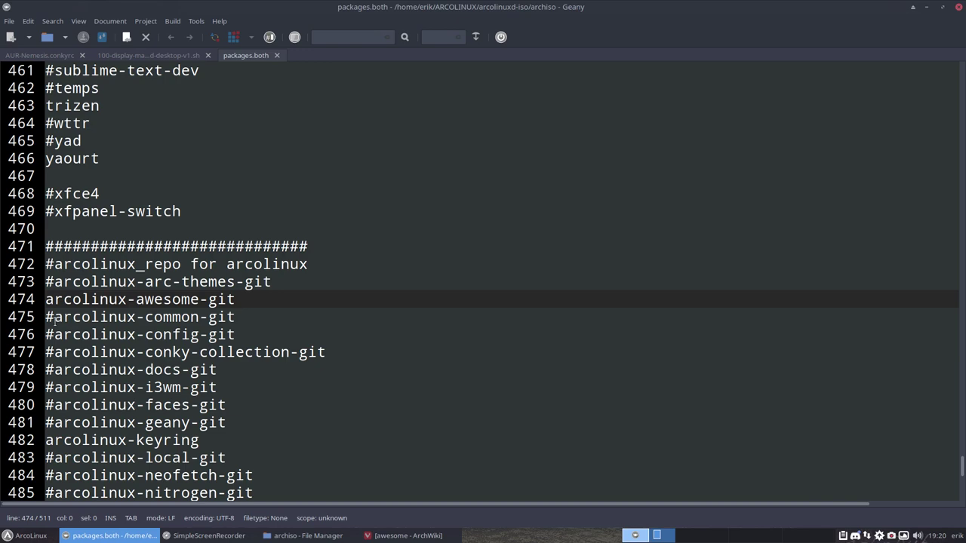
{"action": "scroll", "coordinate": [54, 319], "scroll_direction": "up", "scroll_amount": 7}
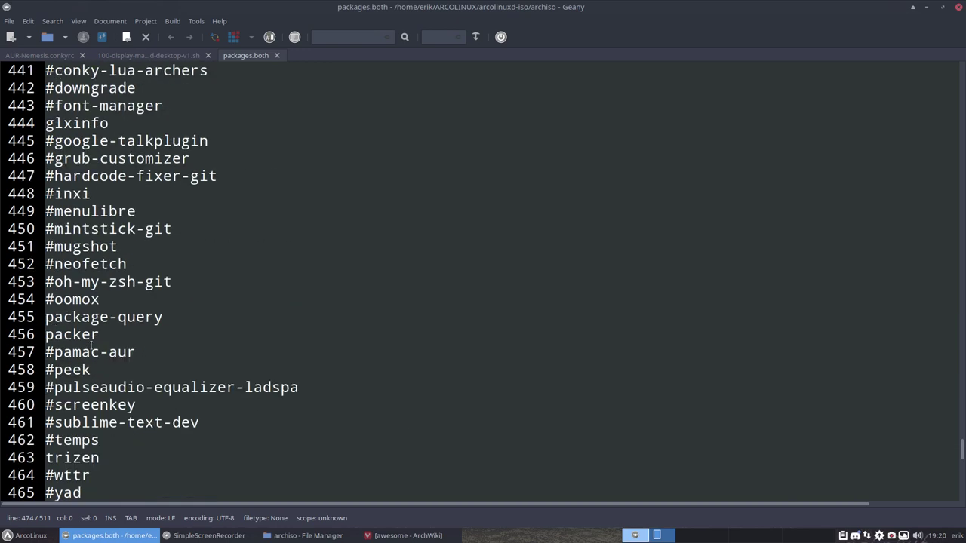
Search packages.both for 'lightdm' to locate the lightdm section.
{"action": "key", "text": "ctrl+f"}
{"action": "type", "text": "light"}
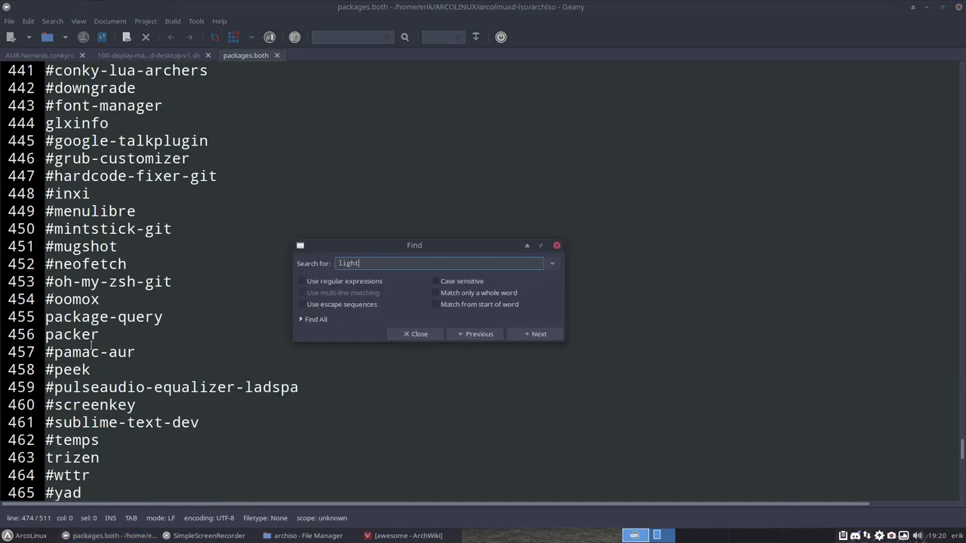
{"action": "type", "text": "dm"}
{"action": "key", "text": "Return"}
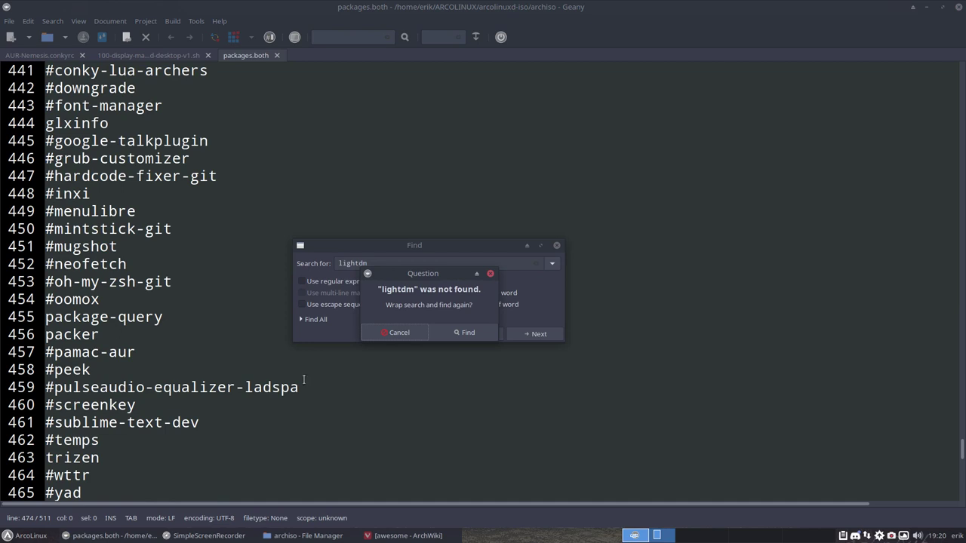
{"action": "left_click", "coordinate": [465, 333]}
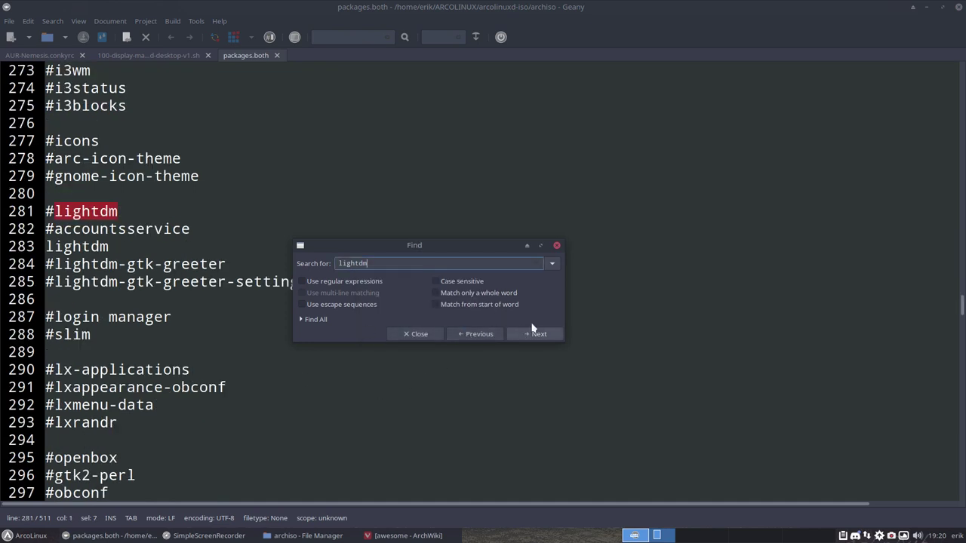
{"action": "left_click", "coordinate": [556, 245]}
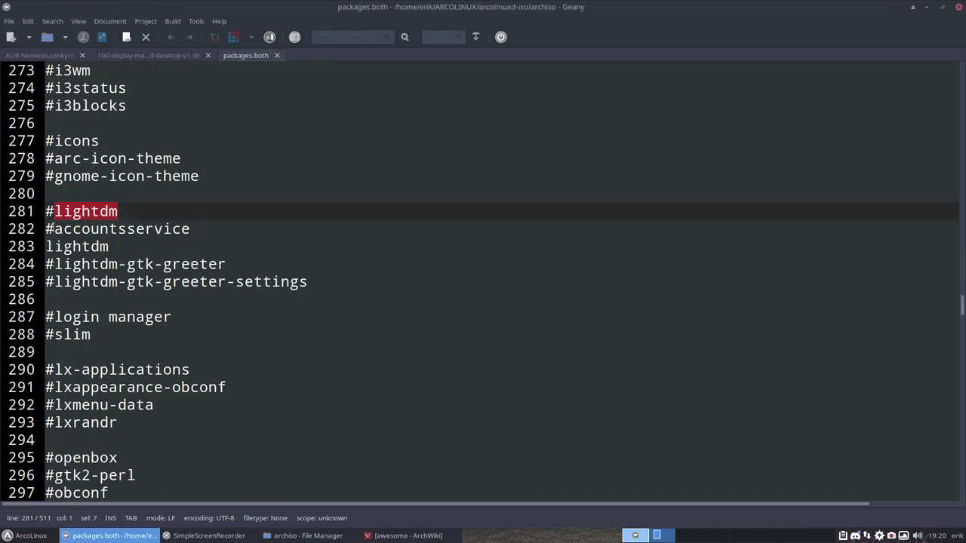
Uncomment accountsservice, lightdm-gtk-greeter and lightdm-gtk-greeter-settings, then save the file.
{"action": "left_click", "coordinate": [55, 229]}
{"action": "key", "text": "BackSpace"}
{"action": "key", "text": "Down"}
{"action": "key", "text": "Down"}
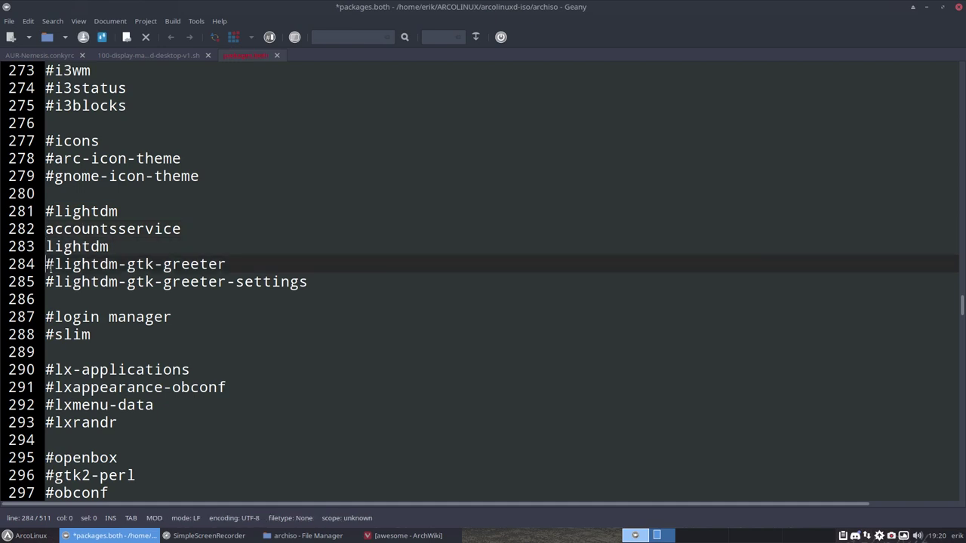
{"action": "key", "text": "Delete"}
{"action": "key", "text": "Down"}
{"action": "key", "text": "Delete"}
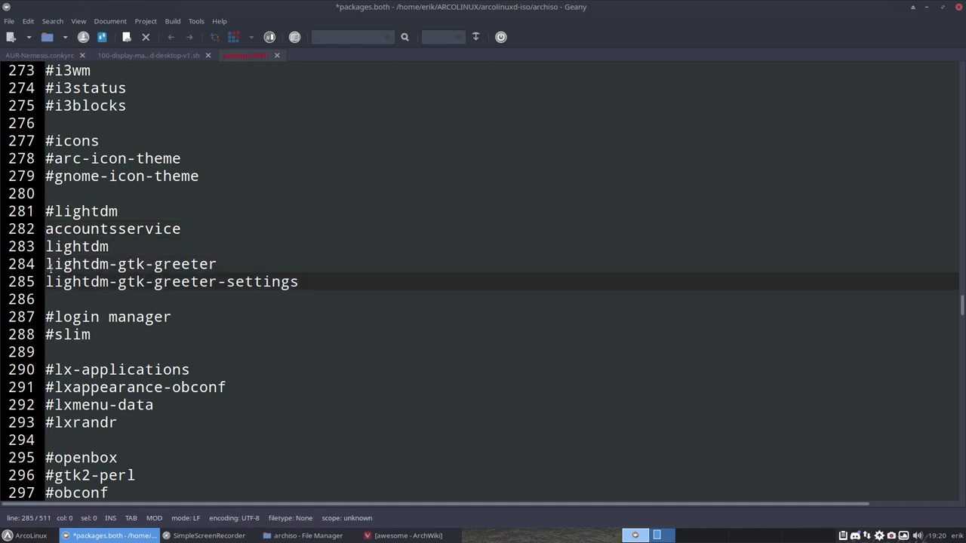
{"action": "key", "text": "ctrl+s"}
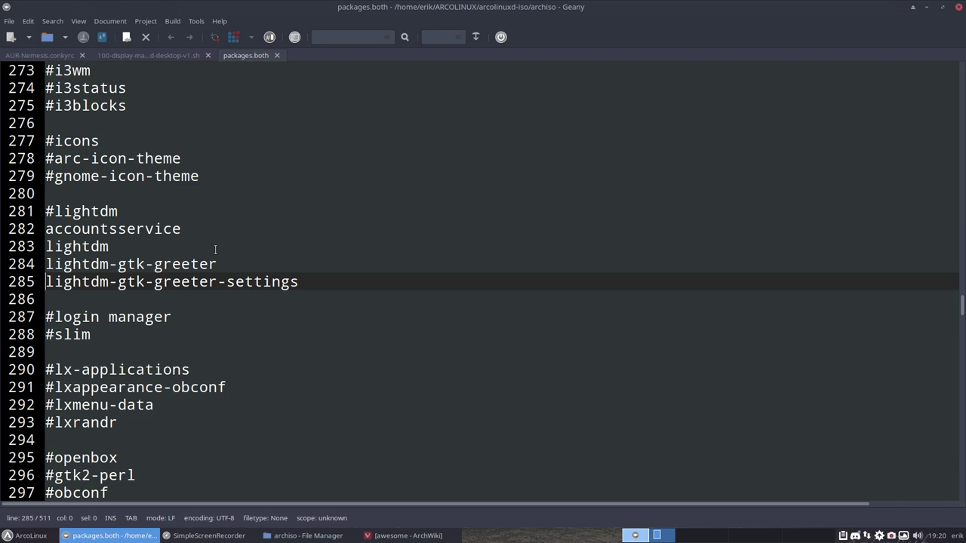
Highlight the lightdm block on lines 281 to 285 and scroll back up the file.
{"action": "left_click_drag", "start_coordinate": [317, 281], "coordinate": [48, 211]}
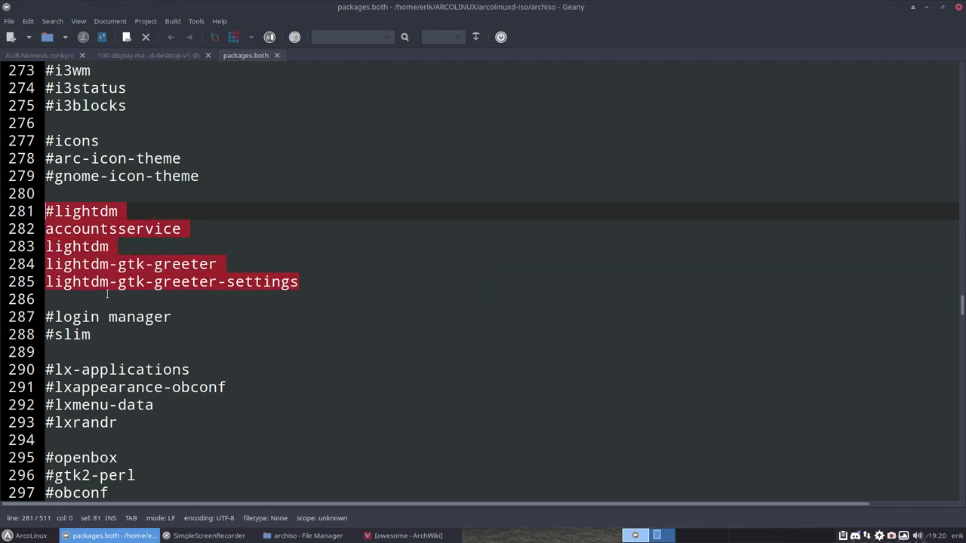
{"action": "scroll", "coordinate": [107, 294], "scroll_direction": "up", "scroll_amount": 5}
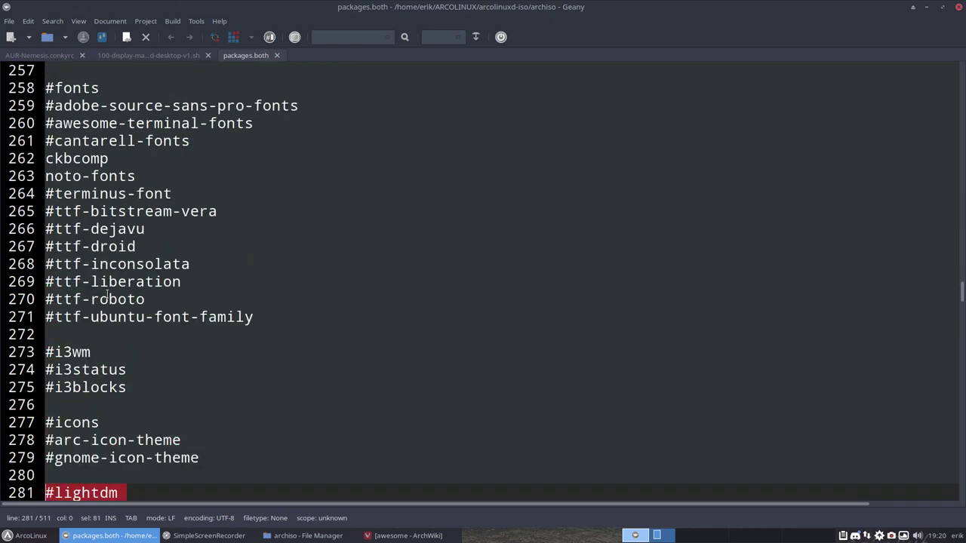
{"action": "scroll", "coordinate": [107, 294], "scroll_direction": "up", "scroll_amount": 5}
{"action": "scroll", "coordinate": [107, 294], "scroll_direction": "up", "scroll_amount": 9}
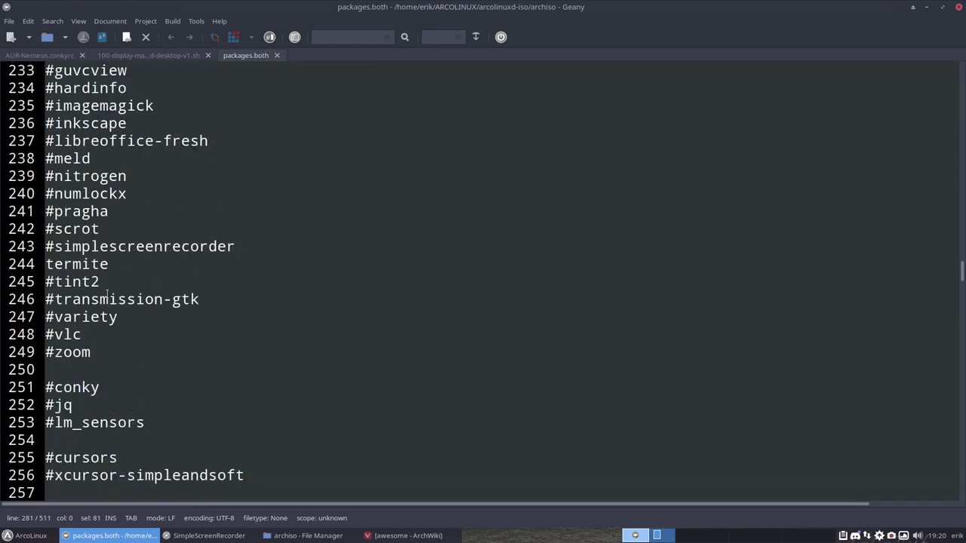
{"action": "scroll", "coordinate": [107, 294], "scroll_direction": "up", "scroll_amount": 12}
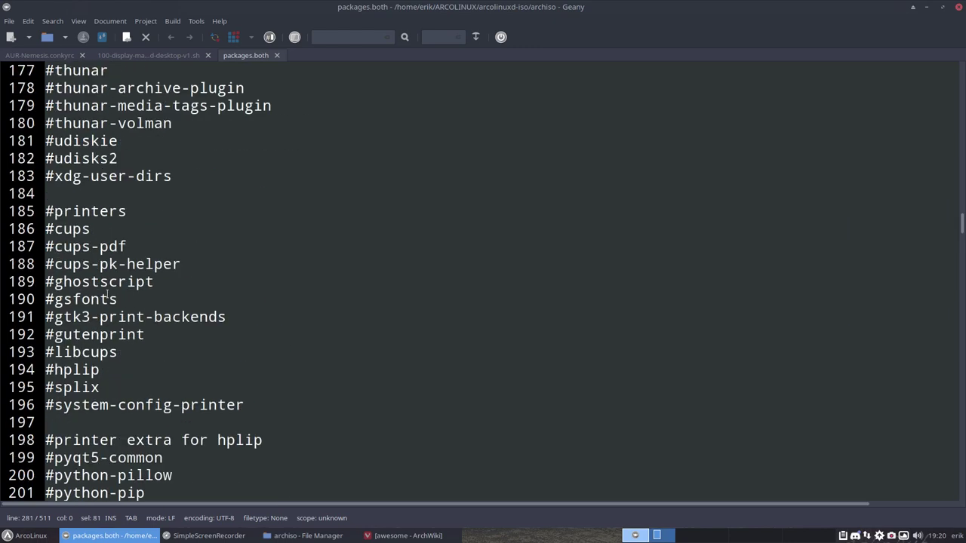
{"action": "scroll", "coordinate": [107, 295], "scroll_direction": "up", "scroll_amount": 1}
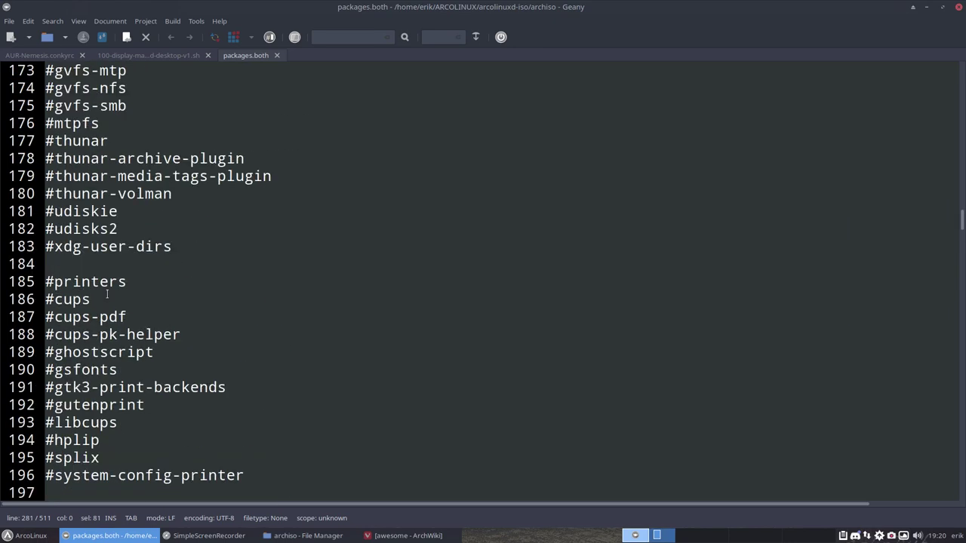
Close Geany and briefly select the airootfs through syslinux folders in archiso.
{"action": "left_click", "coordinate": [959, 9]}
{"action": "left_click", "coordinate": [181, 151]}
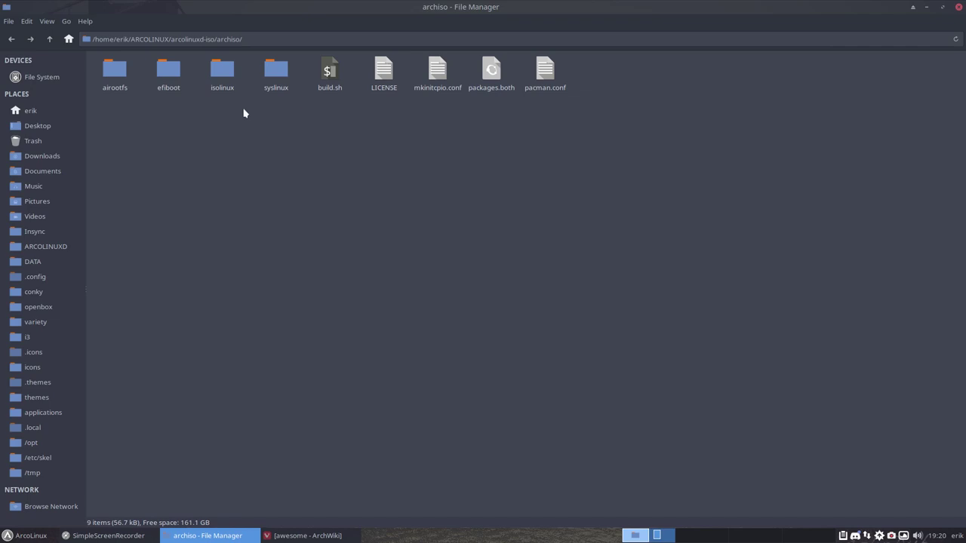
{"action": "left_click_drag", "start_coordinate": [104, 103], "coordinate": [302, 113]}
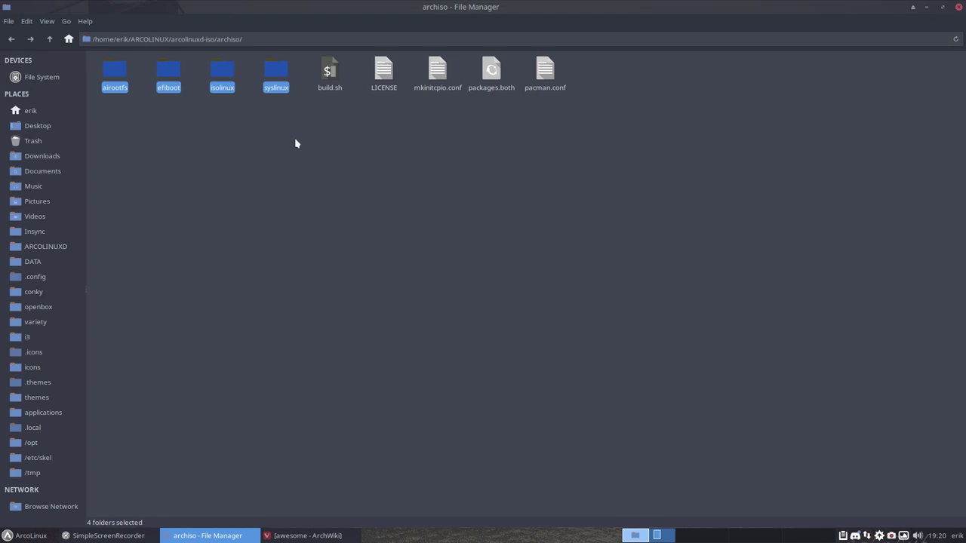
{"action": "left_click", "coordinate": [296, 143]}
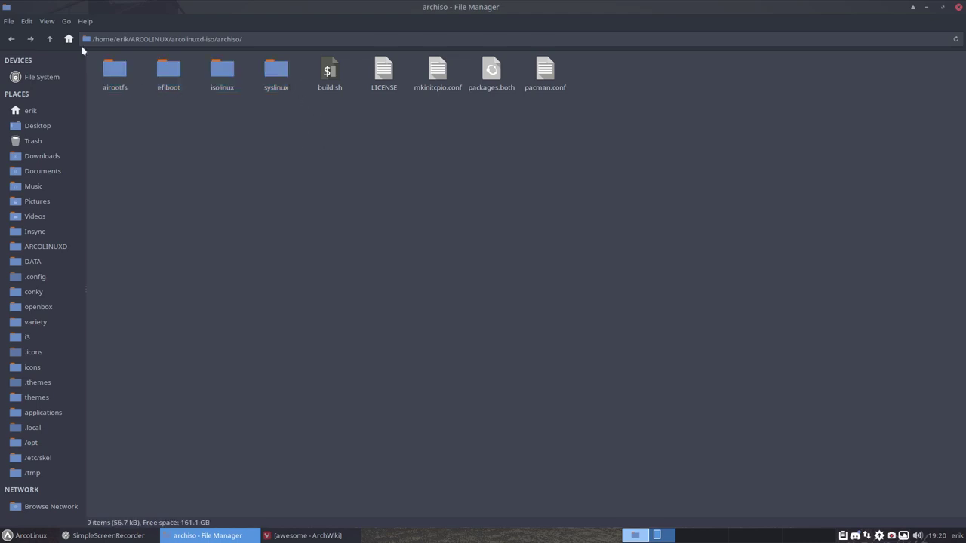
Look at 30-build-the-iso-local.sh in installation-scripts, then return to the archiso folder.
{"action": "left_click", "coordinate": [49, 38]}
{"action": "double_click", "coordinate": [180, 70]}
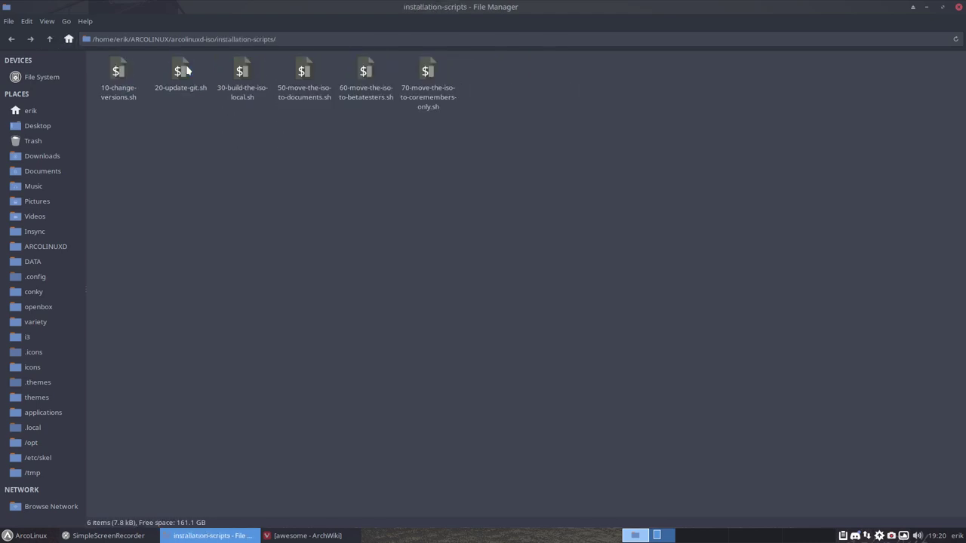
{"action": "left_click", "coordinate": [230, 82]}
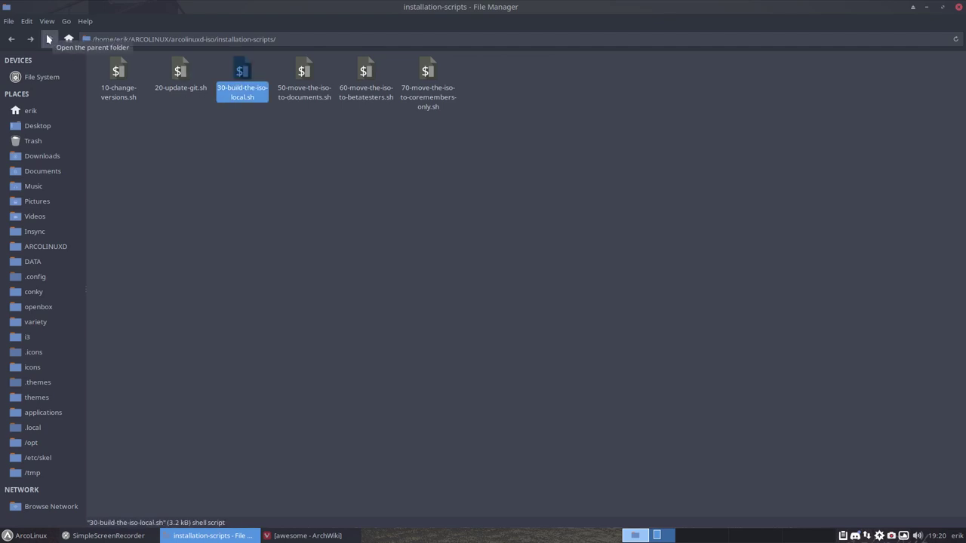
{"action": "left_click", "coordinate": [49, 39]}
{"action": "double_click", "coordinate": [115, 72]}
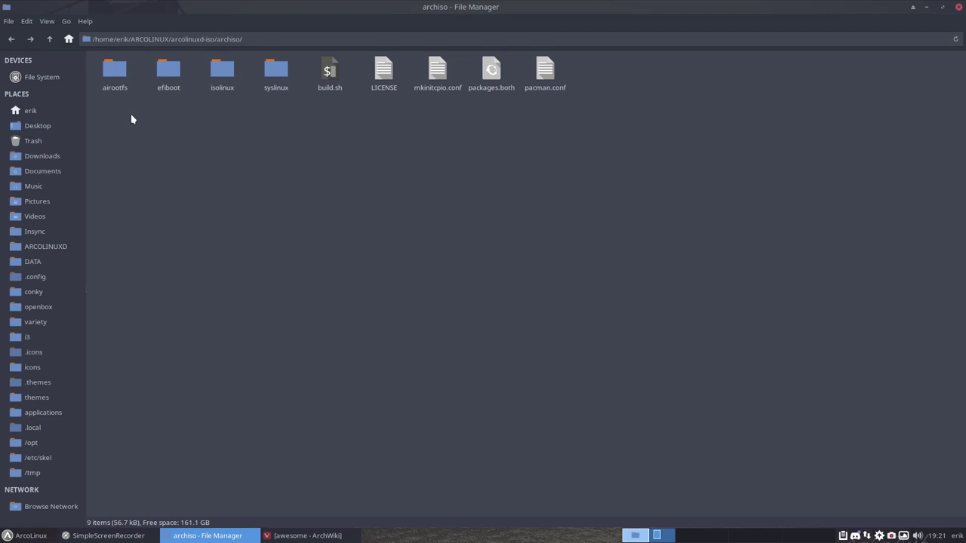
Browse into airootfs/etc/calamares/modules.
{"action": "double_click", "coordinate": [115, 75]}
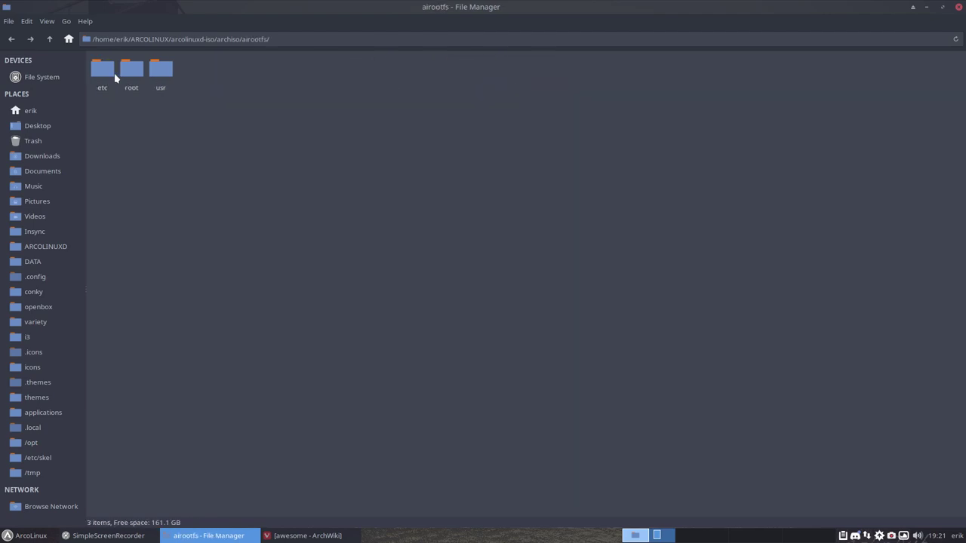
{"action": "left_click", "coordinate": [106, 70]}
{"action": "double_click", "coordinate": [106, 72]}
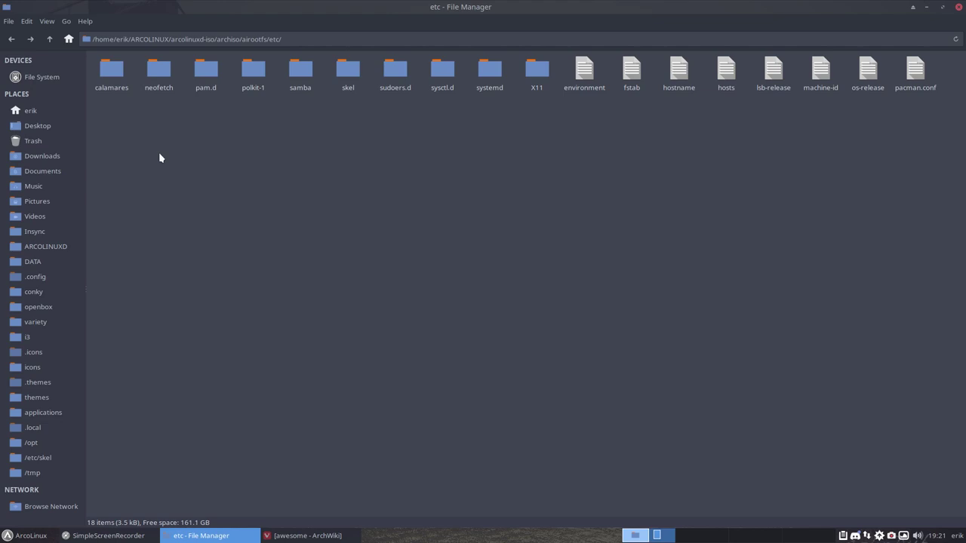
{"action": "left_click", "coordinate": [112, 74]}
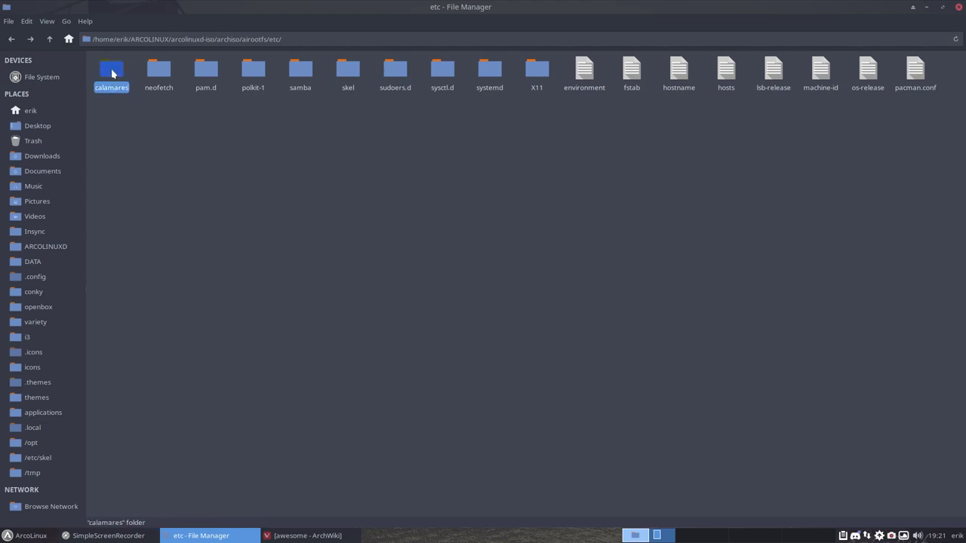
{"action": "double_click", "coordinate": [111, 74]}
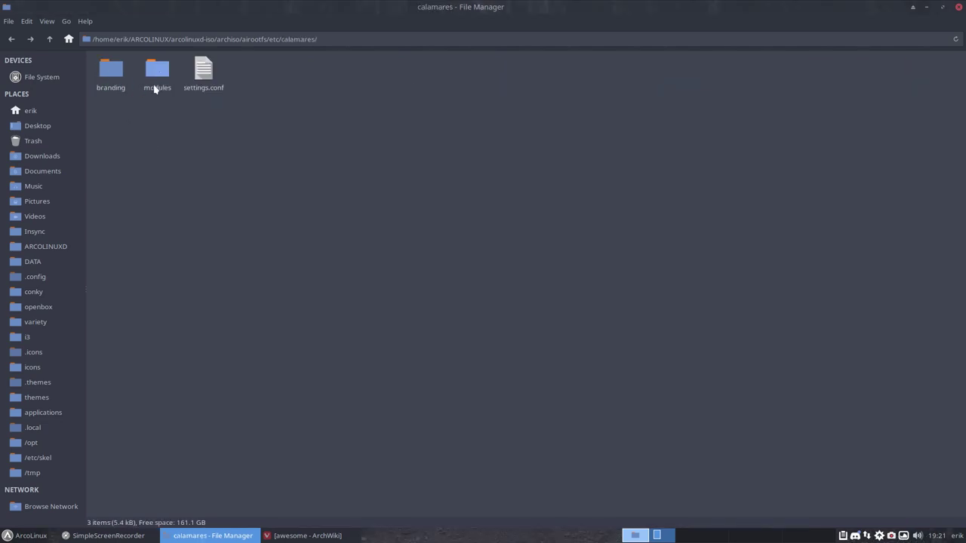
{"action": "double_click", "coordinate": [159, 74]}
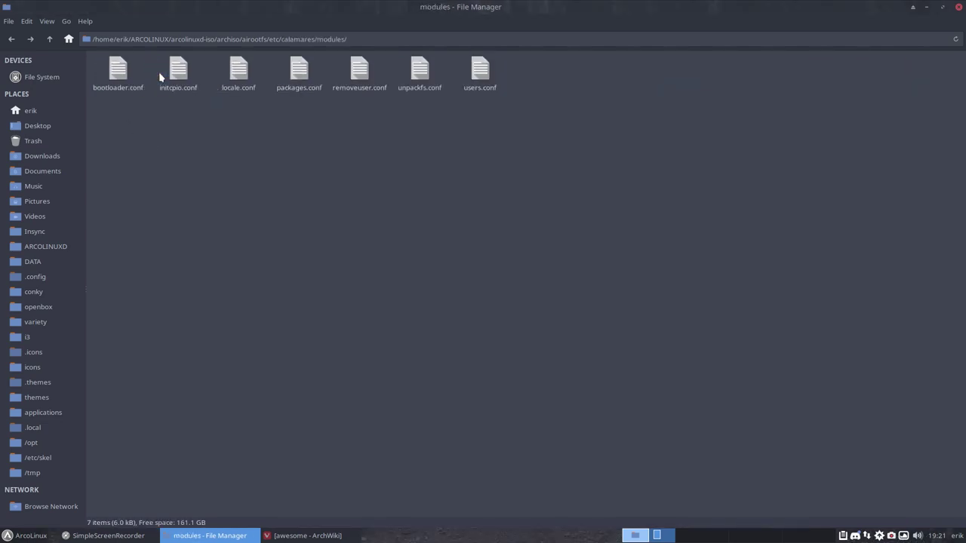
Open packages.conf from the seven config files in the text editor.
{"action": "left_click", "coordinate": [302, 75]}
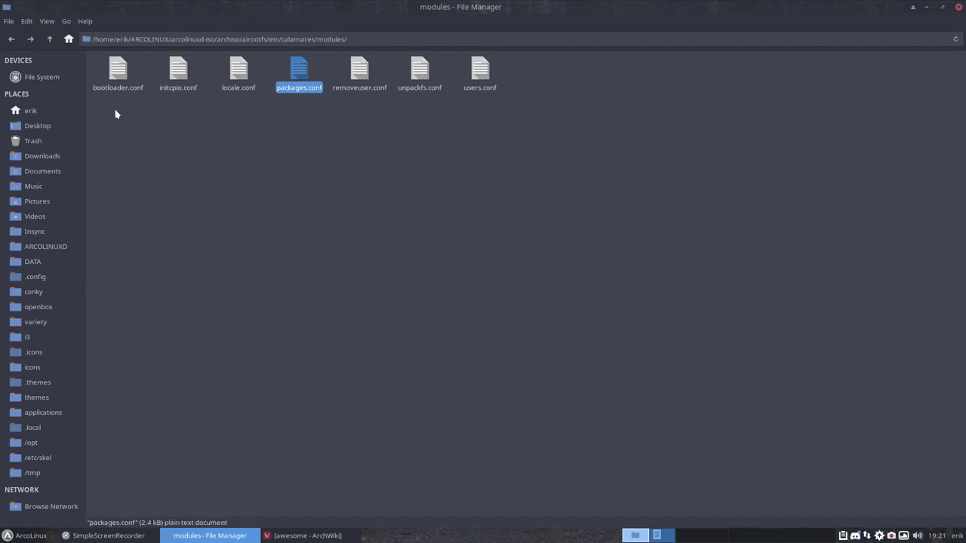
{"action": "left_click_drag", "start_coordinate": [107, 110], "coordinate": [550, 55]}
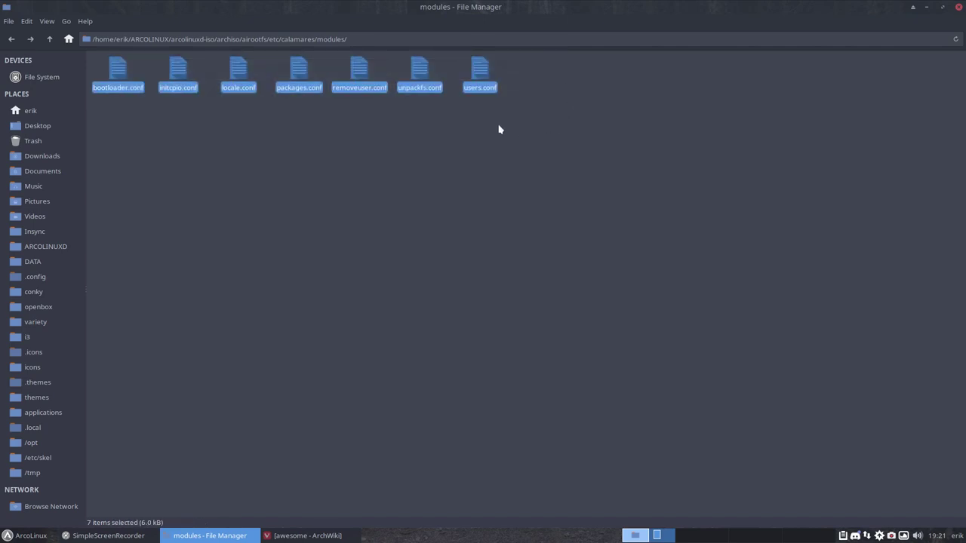
{"action": "left_click", "coordinate": [298, 105]}
{"action": "double_click", "coordinate": [299, 75]}
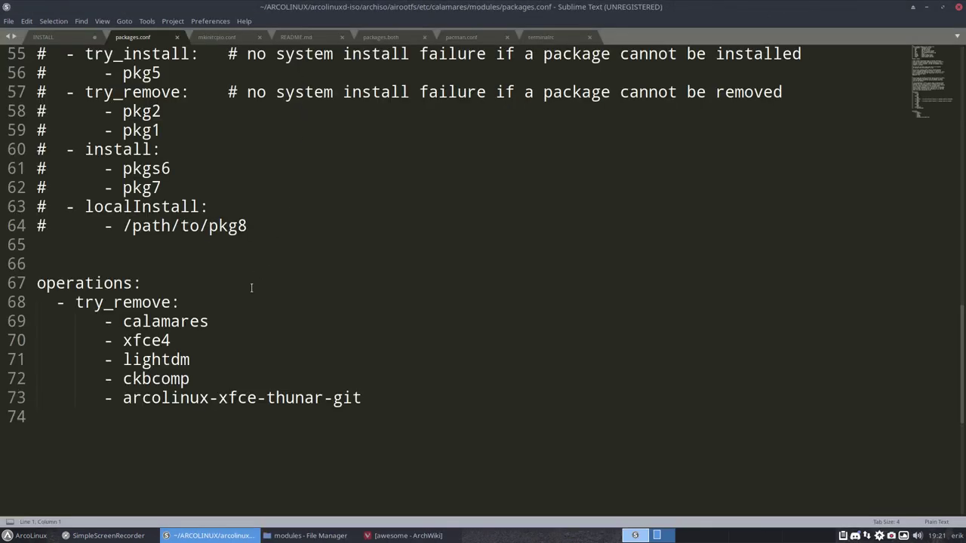
Delete the lightdm and arcolinux-xfce-thunar-git lines (71–72) from the try_remove list in packages.conf.
{"action": "left_click", "coordinate": [197, 359]}
{"action": "left_click_drag", "start_coordinate": [123, 359], "coordinate": [103, 359]}
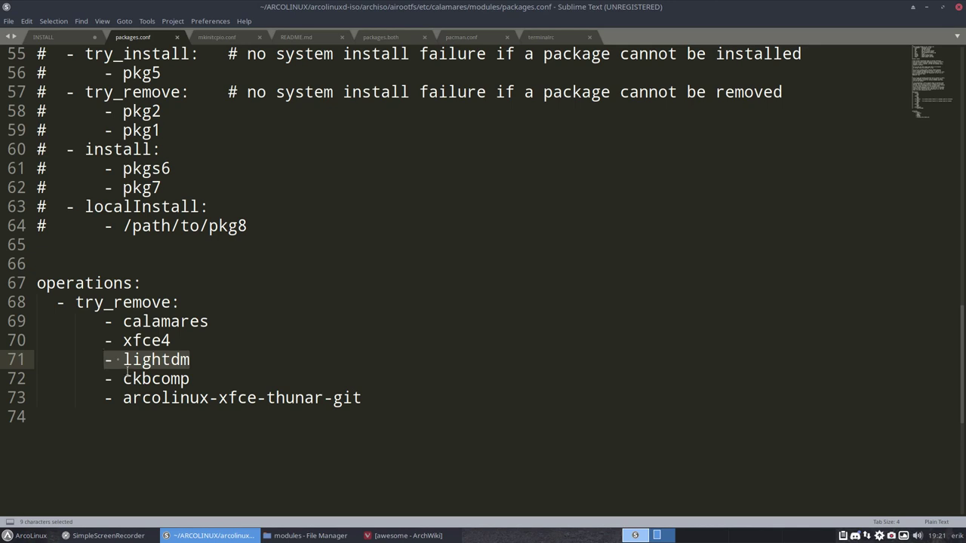
{"action": "key", "text": "BackSpace"}
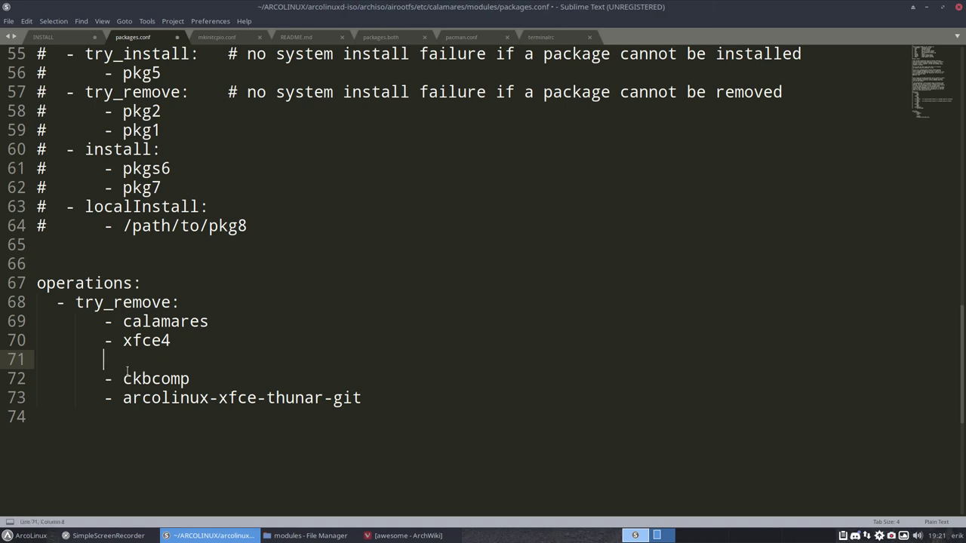
{"action": "key", "text": "Left"}
{"action": "key", "text": "Left"}
{"action": "key", "text": "Left"}
{"action": "key", "text": "Left"}
{"action": "key", "text": "Left"}
{"action": "key", "text": "Left"}
{"action": "key", "text": "Left"}
{"action": "key", "text": "BackSpace"}
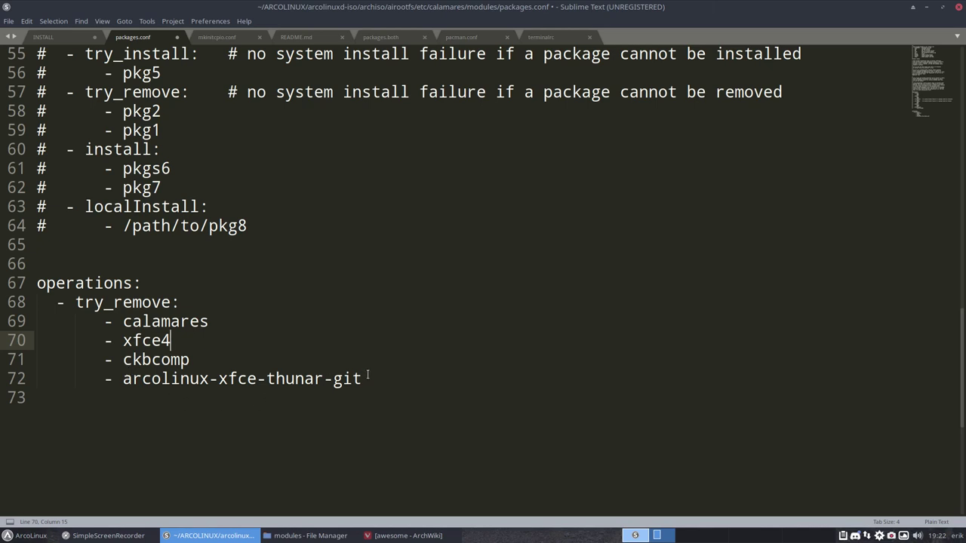
{"action": "left_click_drag", "start_coordinate": [365, 379], "coordinate": [122, 379]}
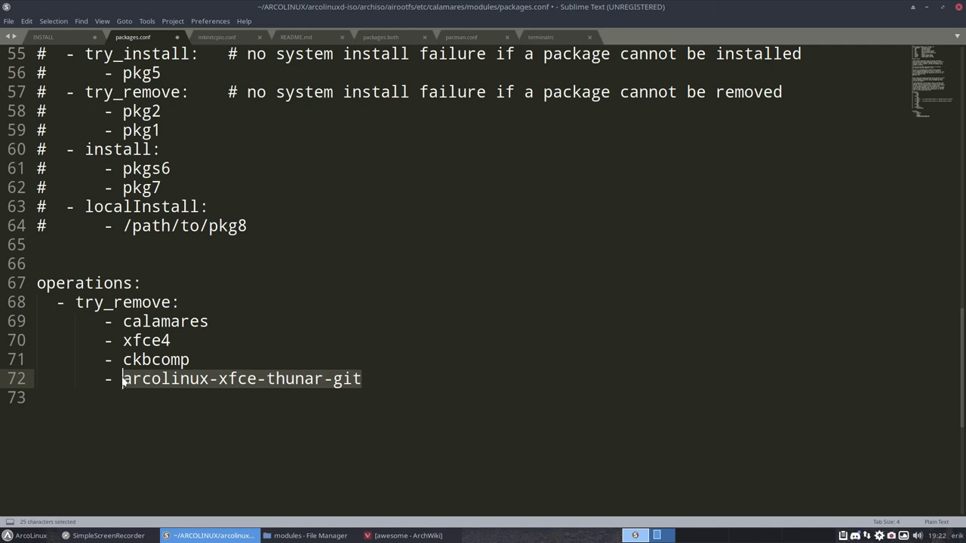
{"action": "key", "text": "BackSpace"}
{"action": "key", "text": "BackSpace"}
{"action": "key", "text": "BackSpace"}
{"action": "key", "text": "BackSpace"}
{"action": "key", "text": "BackSpace"}
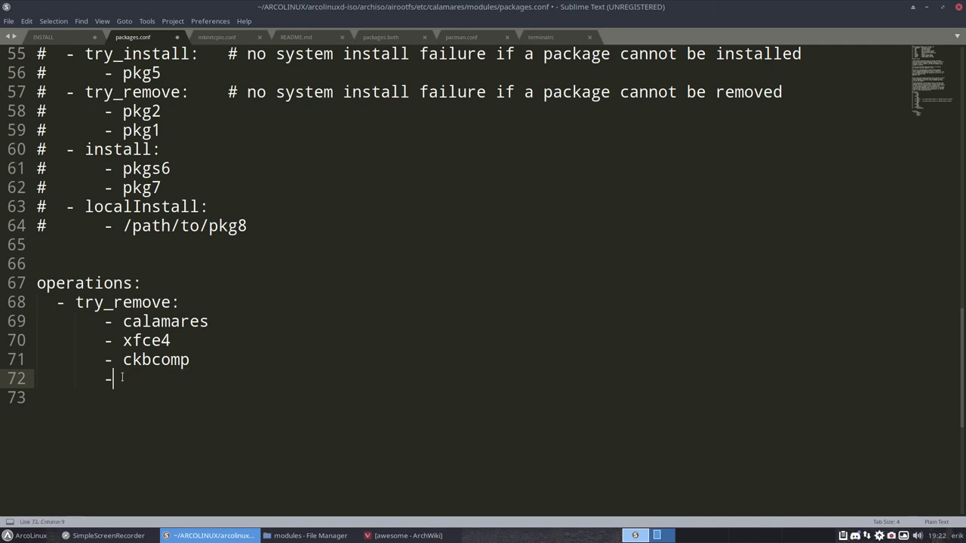
{"action": "key", "text": "BackSpace"}
{"action": "key", "text": "BackSpace"}
{"action": "key", "text": "BackSpace"}
{"action": "key", "text": "BackSpace"}
{"action": "key", "text": "BackSpace"}
{"action": "key", "text": "BackSpace"}
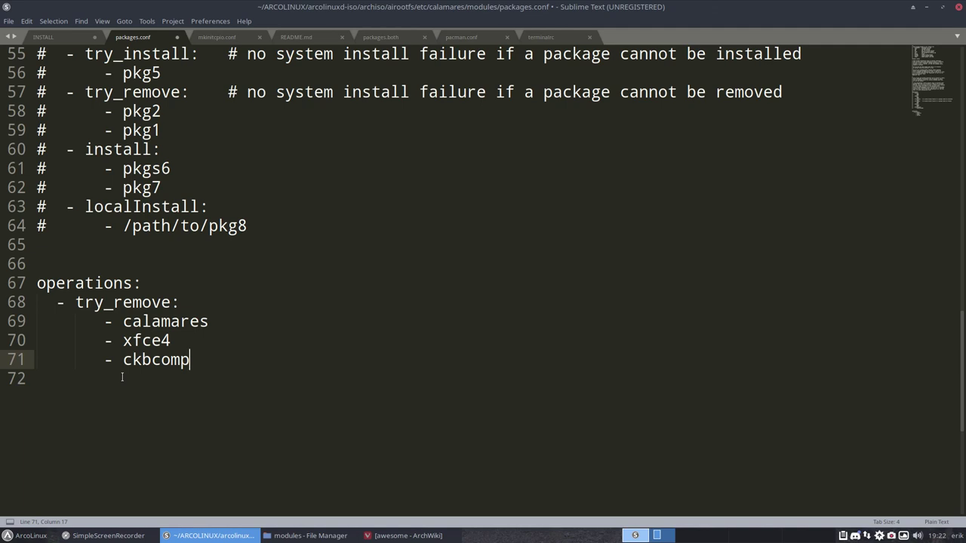
{"action": "left_click", "coordinate": [155, 323]}
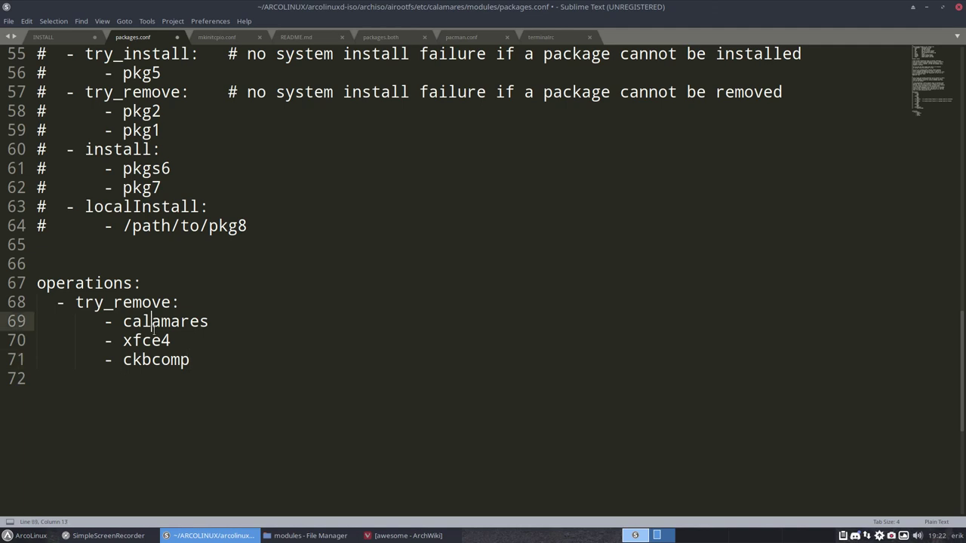
{"action": "left_click", "coordinate": [172, 340]}
Review the try_remove comments, then save packages.conf with Ctrl+S and close Sublime Text.
{"action": "left_click_drag", "start_coordinate": [173, 340], "coordinate": [84, 346]}
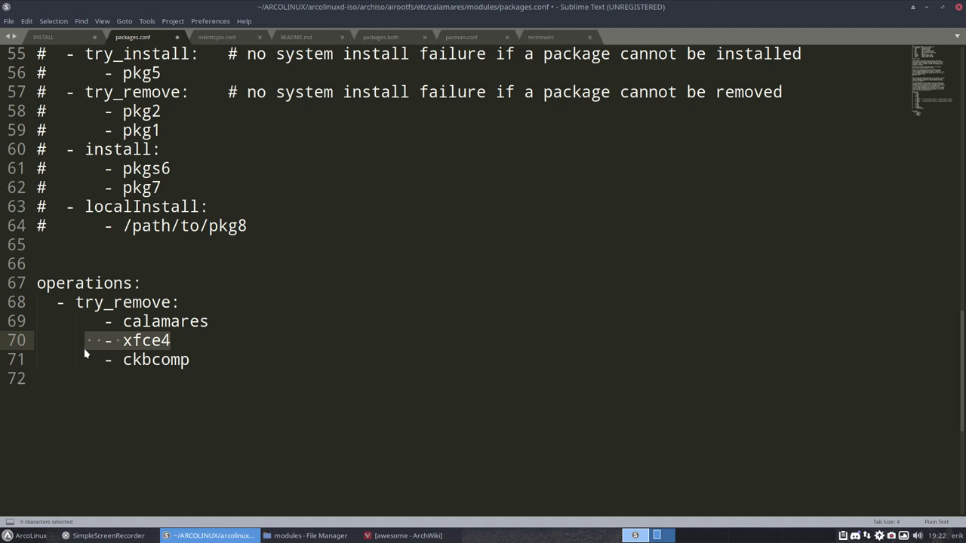
{"action": "left_click", "coordinate": [112, 302]}
{"action": "scroll", "coordinate": [112, 303], "scroll_direction": "up", "scroll_amount": 2}
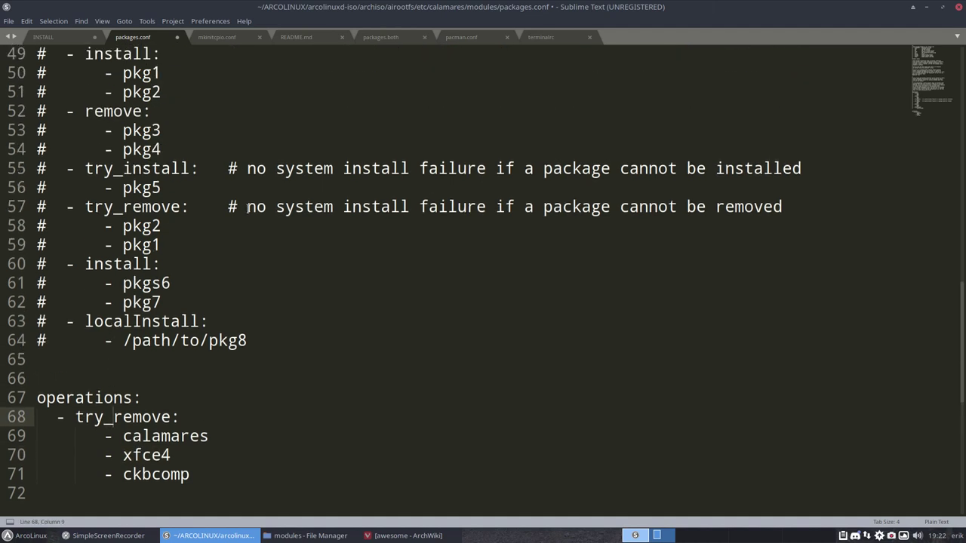
{"action": "left_click_drag", "start_coordinate": [248, 208], "coordinate": [783, 207]}
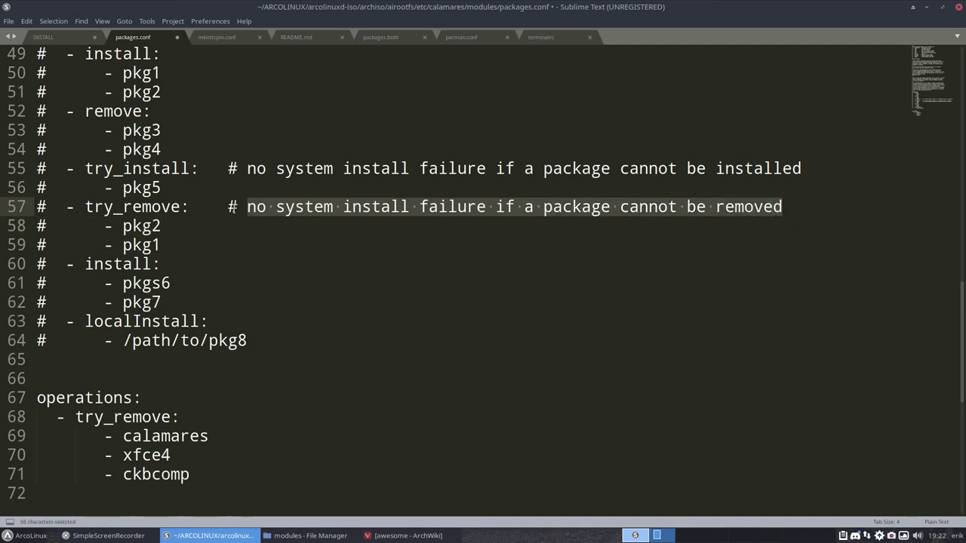
{"action": "left_click", "coordinate": [229, 210]}
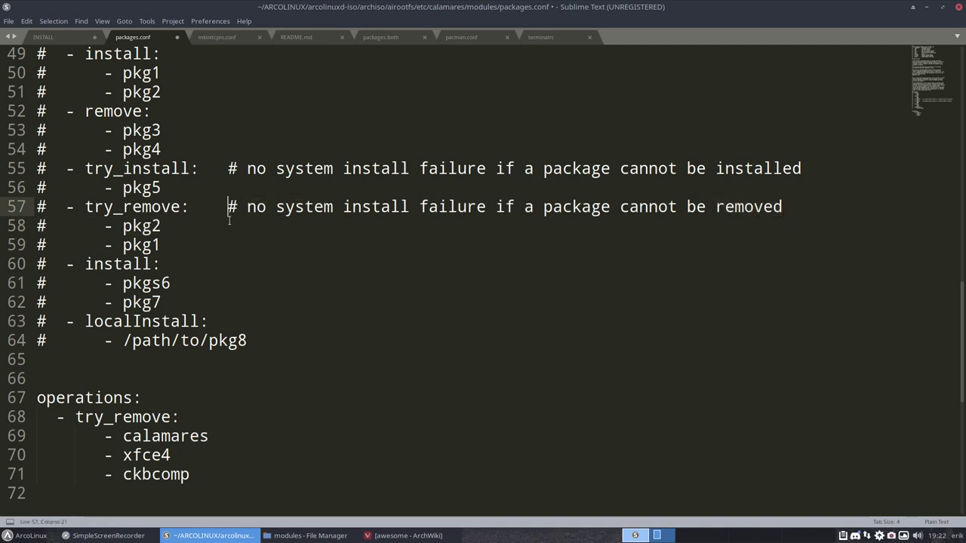
{"action": "left_click_drag", "start_coordinate": [150, 111], "coordinate": [66, 111]}
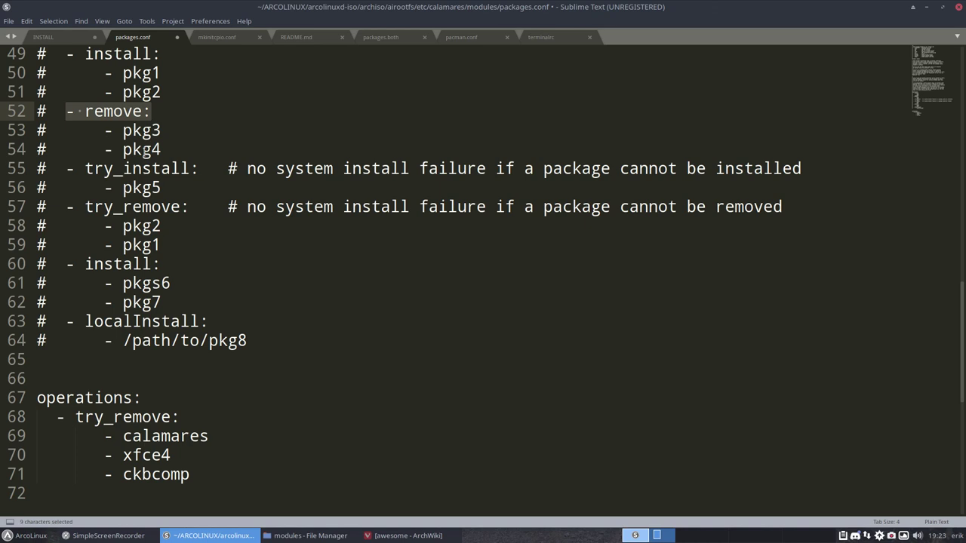
{"action": "scroll", "coordinate": [83, 371], "scroll_direction": "down", "scroll_amount": 3}
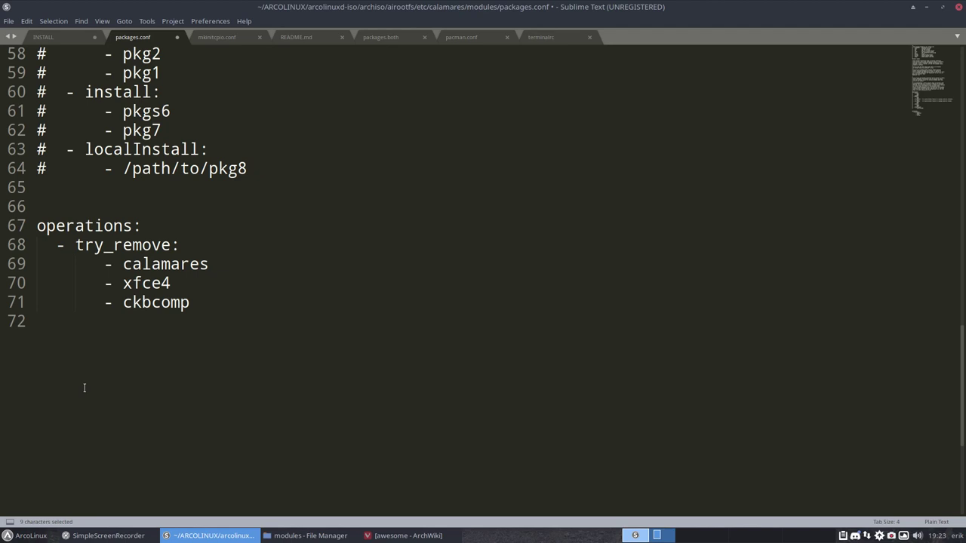
{"action": "key", "text": "ctrl+s"}
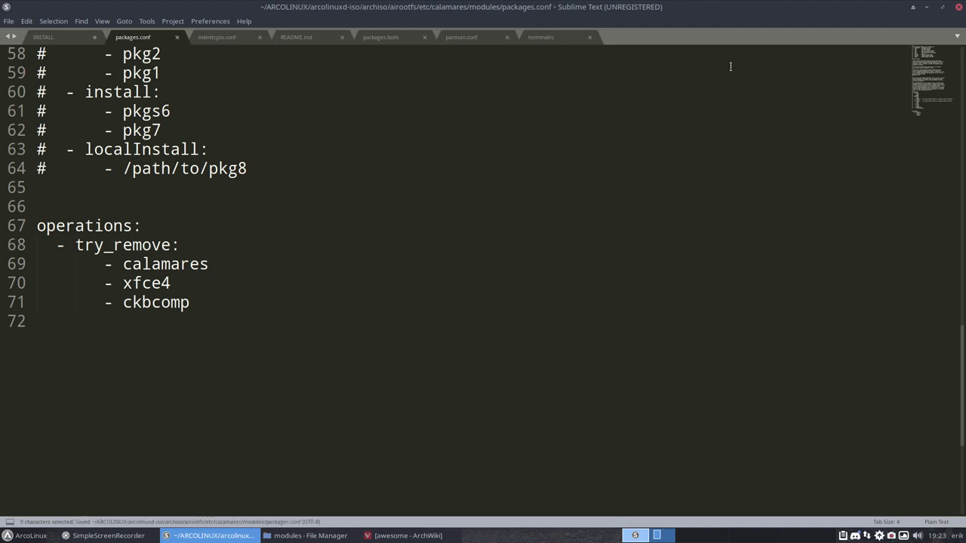
{"action": "left_click", "coordinate": [959, 9]}
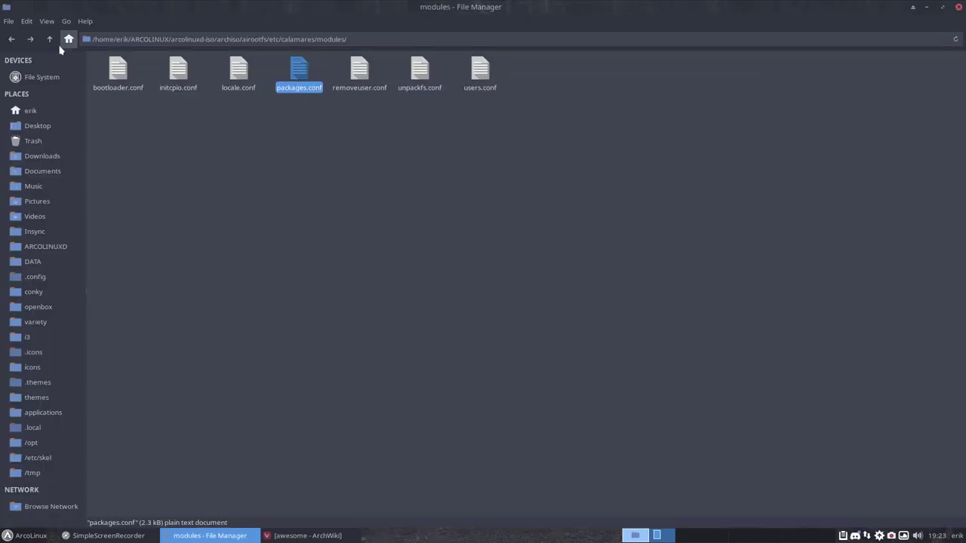
Go up three levels to airootfs, enter the root folder and open customize_airootfs.sh.
{"action": "left_click", "coordinate": [51, 39]}
{"action": "left_click", "coordinate": [50, 39]}
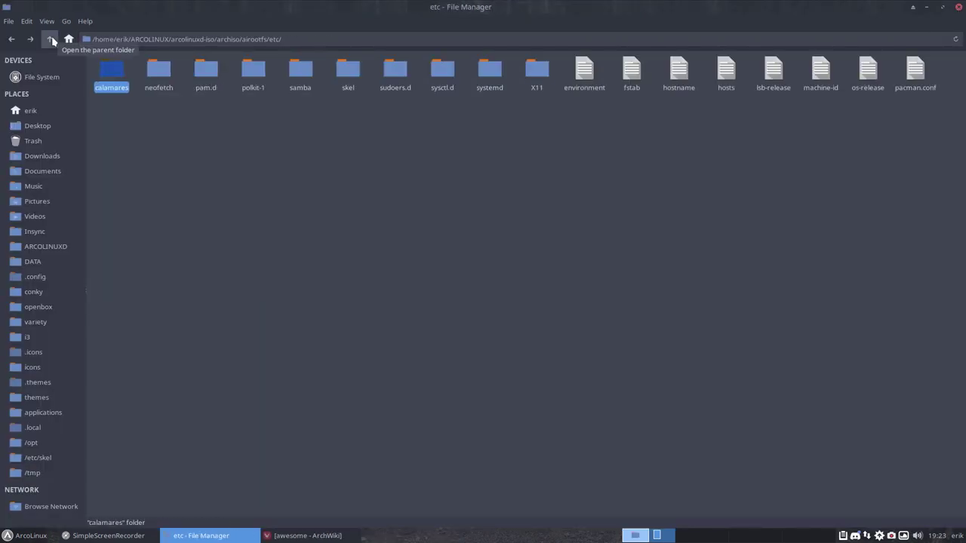
{"action": "left_click", "coordinate": [51, 40]}
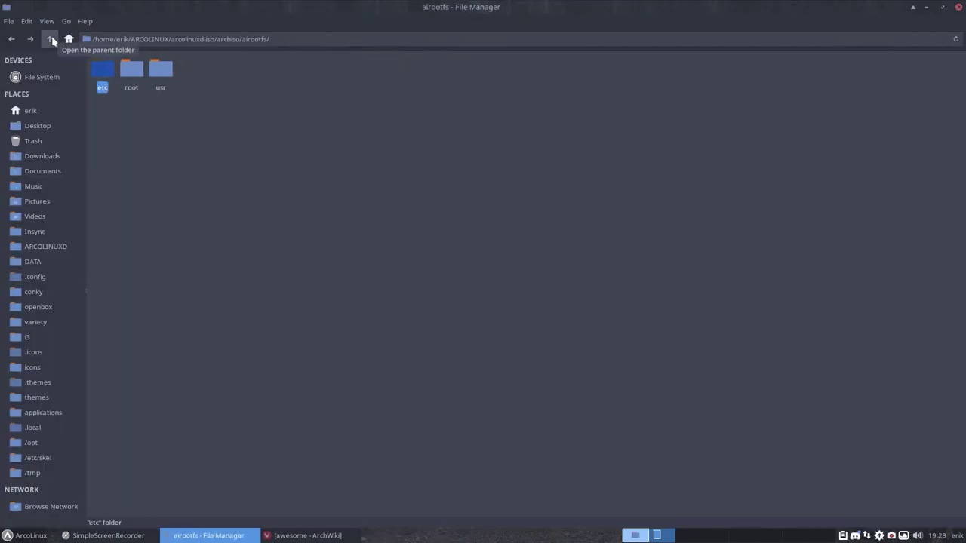
{"action": "left_click", "coordinate": [133, 70]}
{"action": "double_click", "coordinate": [131, 71]}
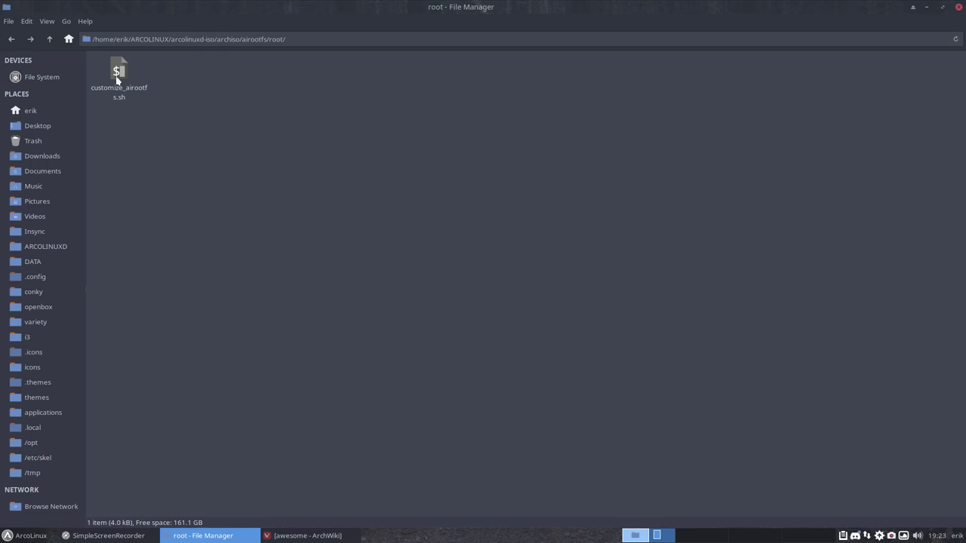
{"action": "left_click", "coordinate": [119, 75]}
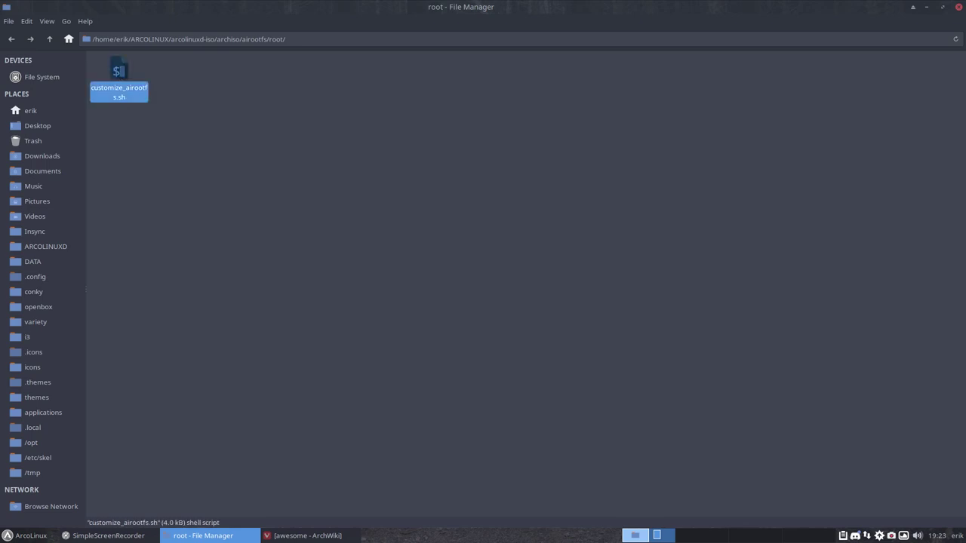
{"action": "key", "text": "Return"}
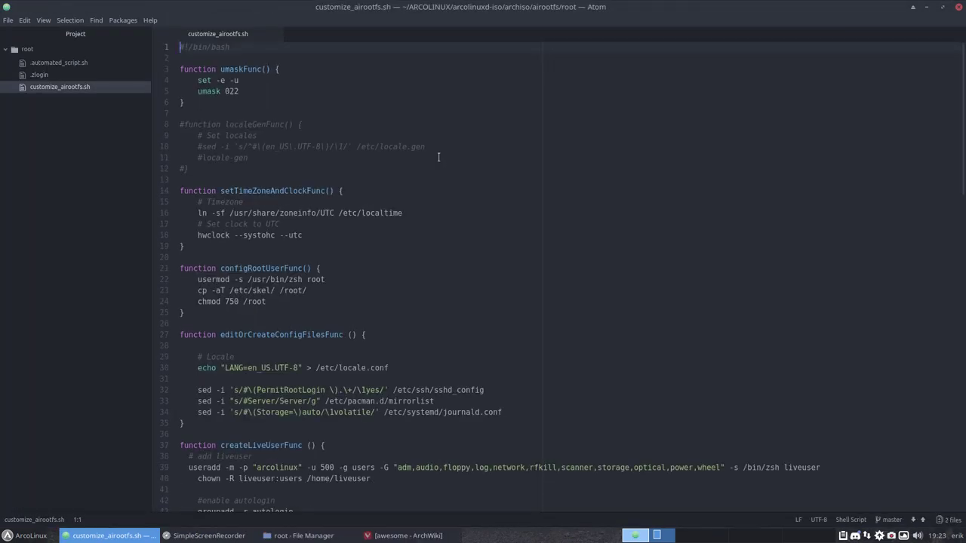
Search customize_airootfs.sh for 'lightdm', select the line enabling lightdm.service, then close Atom.
{"action": "key", "text": "ctrl+f"}
{"action": "type", "text": "lightdm"}
{"action": "key", "text": "Return"}
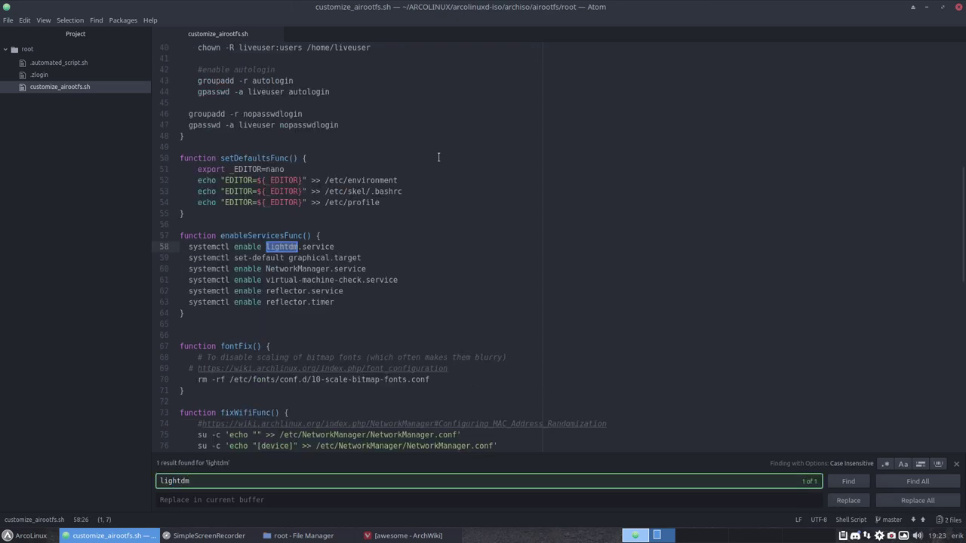
{"action": "left_click_drag", "start_coordinate": [332, 241], "coordinate": [188, 246]}
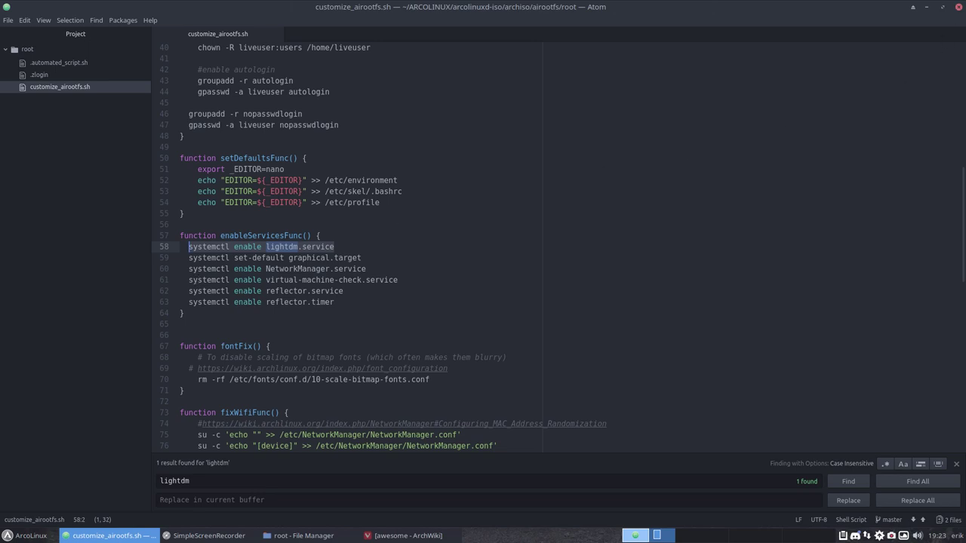
{"action": "left_click", "coordinate": [956, 7]}
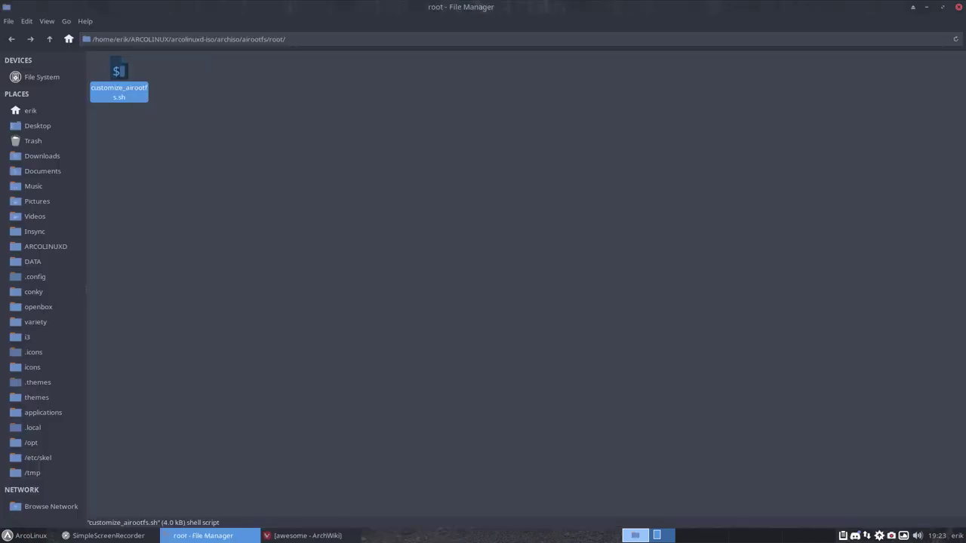
Go up two levels to the archiso folder and open packages.both in Geany.
{"action": "left_click", "coordinate": [49, 39]}
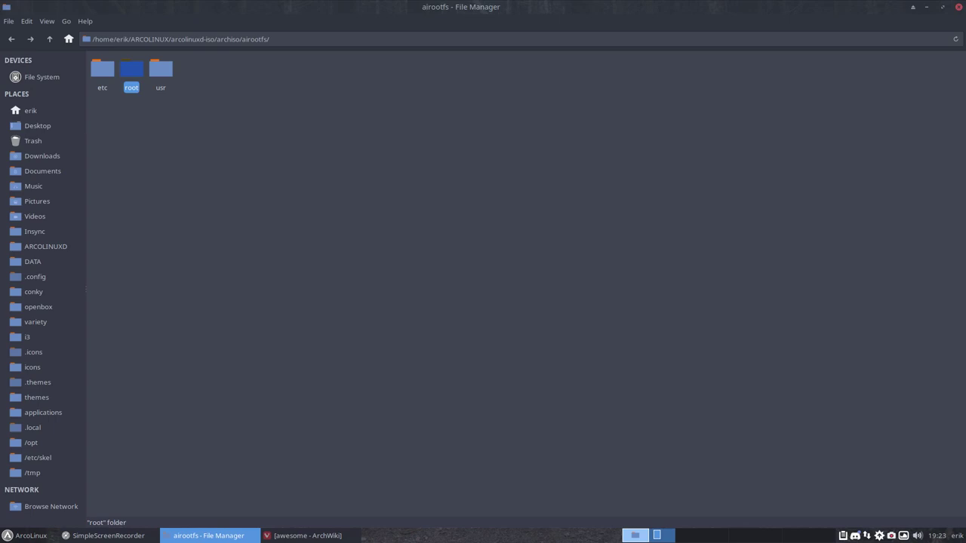
{"action": "left_click", "coordinate": [49, 39]}
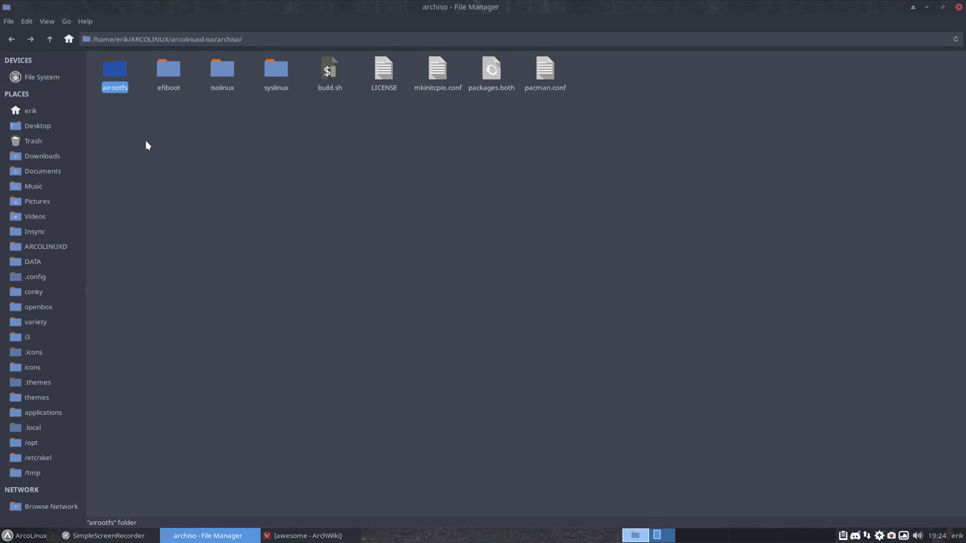
{"action": "double_click", "coordinate": [491, 71]}
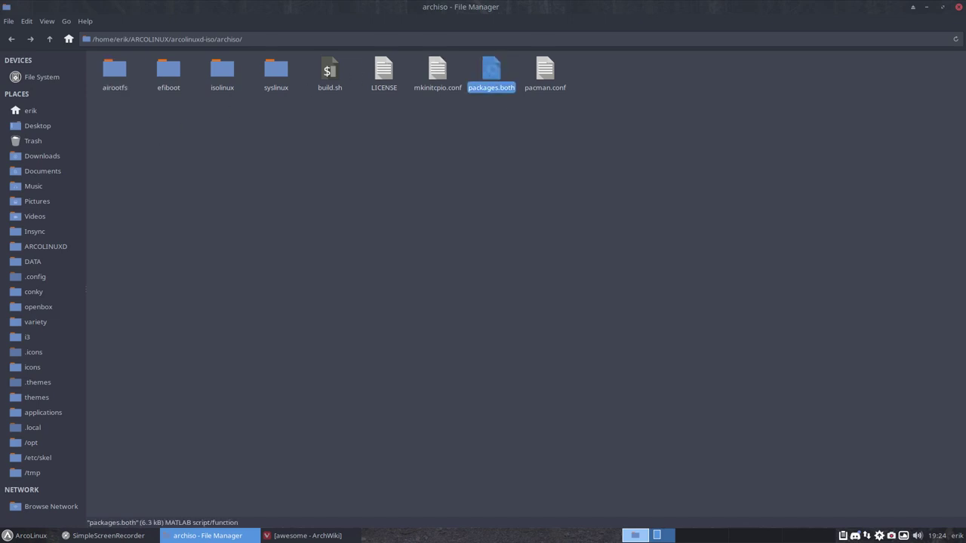
Uncomment the arcolinux arc-themes, geany, neofetch and nitrogen package lines.
{"action": "scroll", "coordinate": [121, 340], "scroll_direction": "down", "scroll_amount": 20}
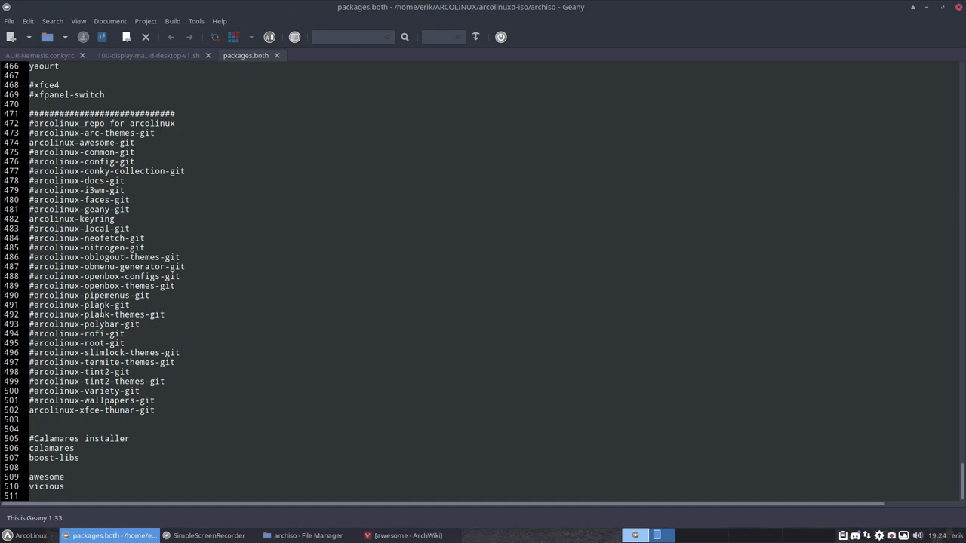
{"action": "left_click", "coordinate": [30, 142]}
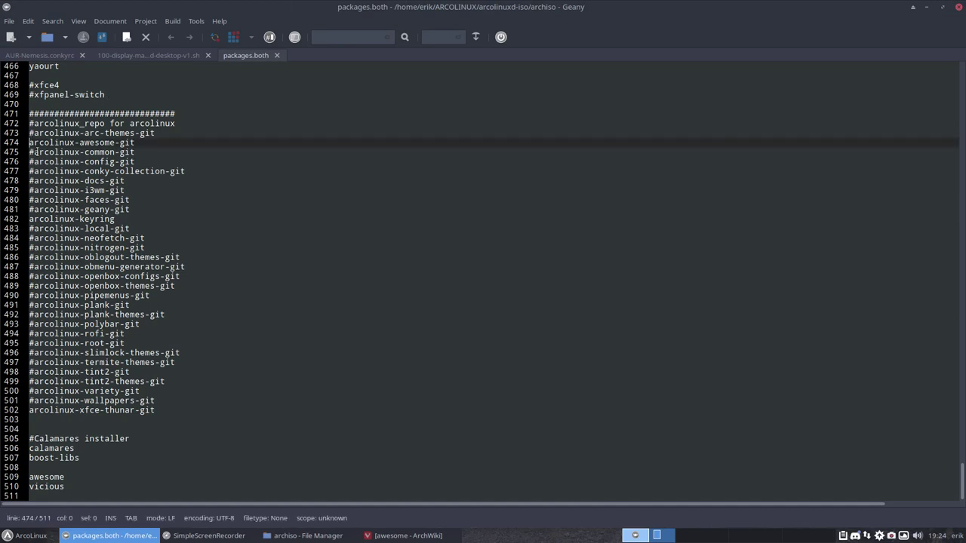
{"action": "left_click", "coordinate": [35, 139]}
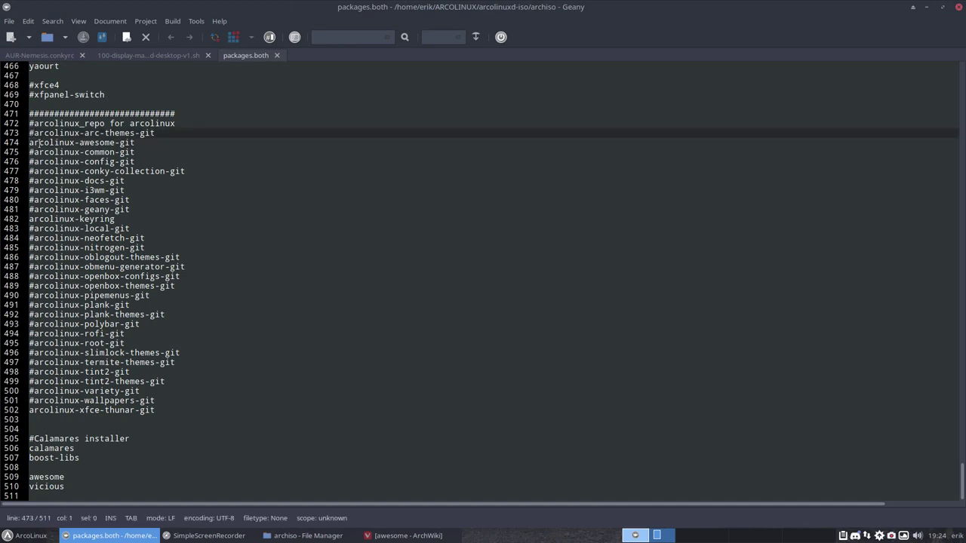
{"action": "key", "text": "BackSpace"}
{"action": "key", "text": "Down"}
{"action": "key", "text": "Down"}
{"action": "key", "text": "Down"}
{"action": "key", "text": "Down"}
{"action": "key", "text": "Down"}
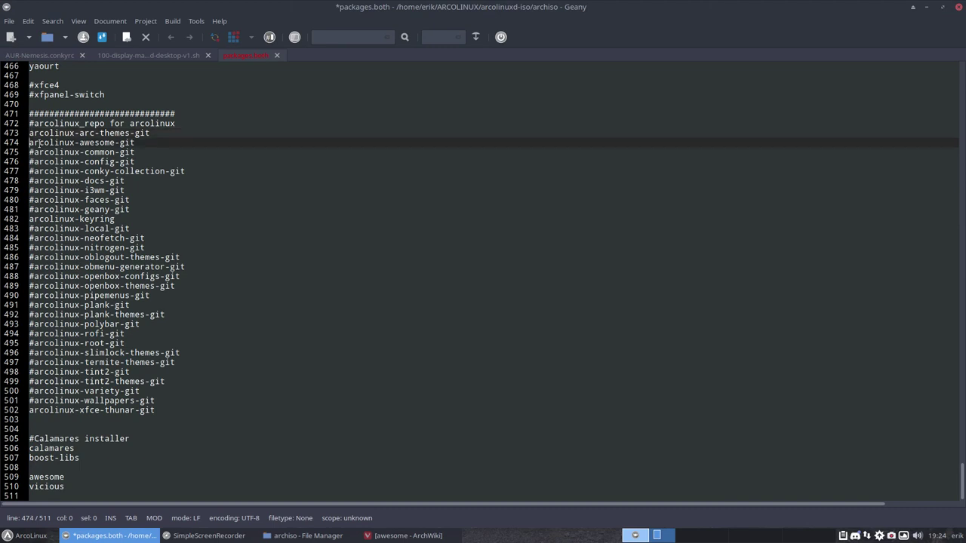
{"action": "key", "text": "Down"}
{"action": "key", "text": "Down"}
{"action": "key", "text": "Down"}
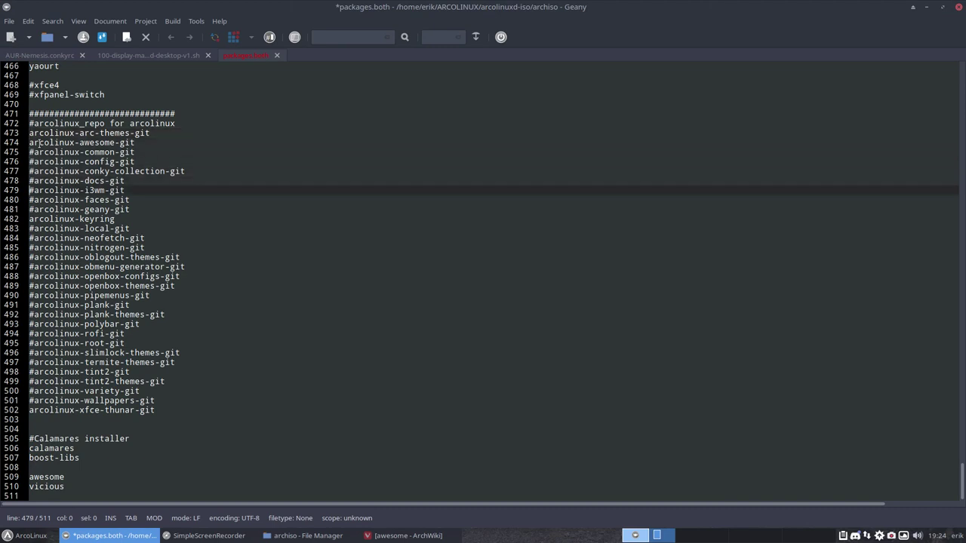
{"action": "key", "text": "Delete"}
{"action": "key", "text": "Down"}
{"action": "key", "text": "Down"}
{"action": "key", "text": "Down"}
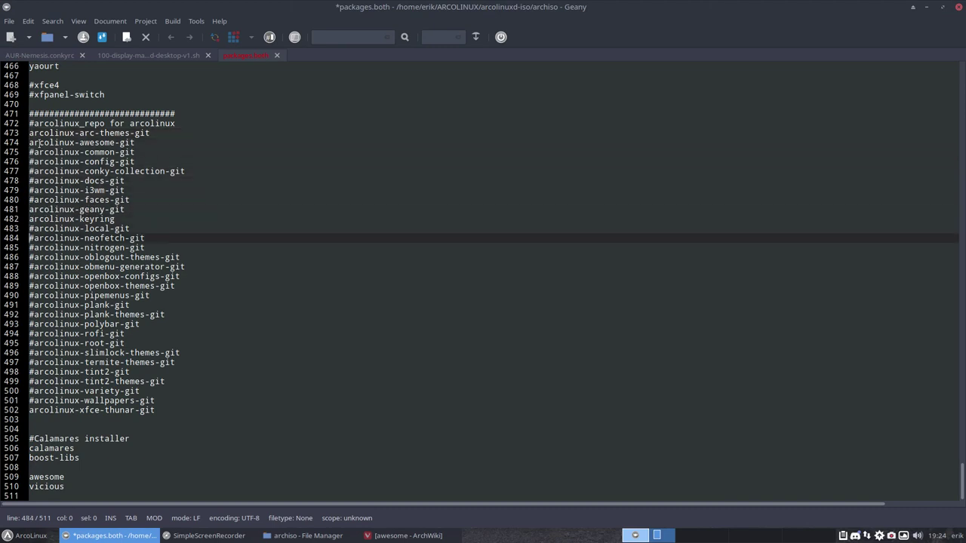
{"action": "key", "text": "Delete"}
{"action": "key", "text": "Down"}
{"action": "key", "text": "Delete"}
Uncomment the rofi, root, slimlock-themes, termite-themes, variety and wallpapers arcolinux packages, then review back up.
{"action": "key", "text": "Down"}
{"action": "key", "text": "Down"}
{"action": "key", "text": "Down"}
{"action": "key", "text": "Down"}
{"action": "key", "text": "Down"}
{"action": "key", "text": "Down"}
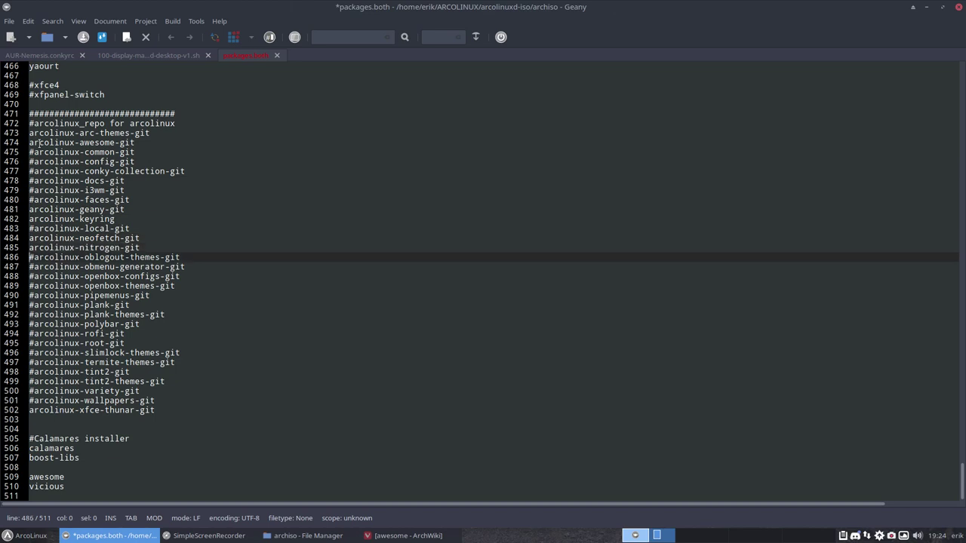
{"action": "key", "text": "Down"}
{"action": "key", "text": "Down"}
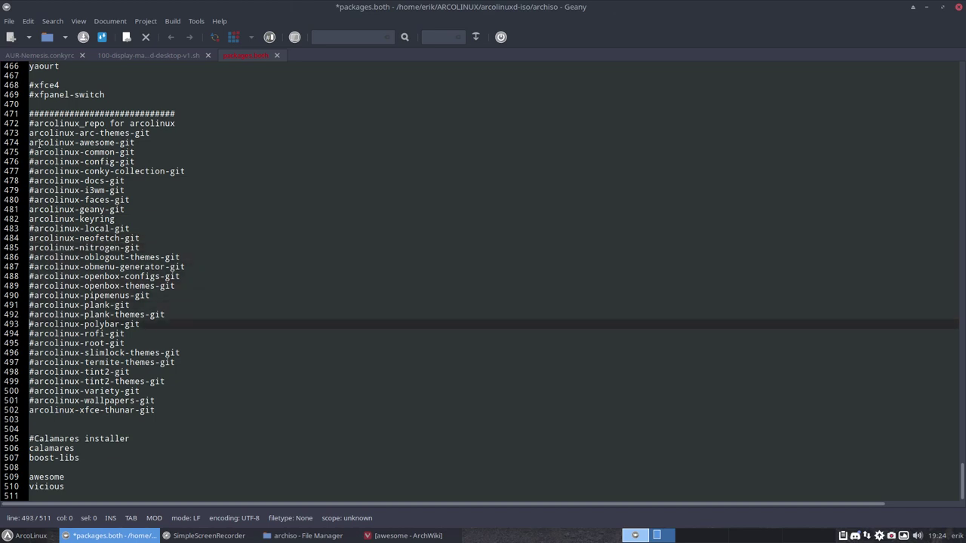
{"action": "key", "text": "Down"}
{"action": "key", "text": "Up"}
{"action": "key", "text": "Down"}
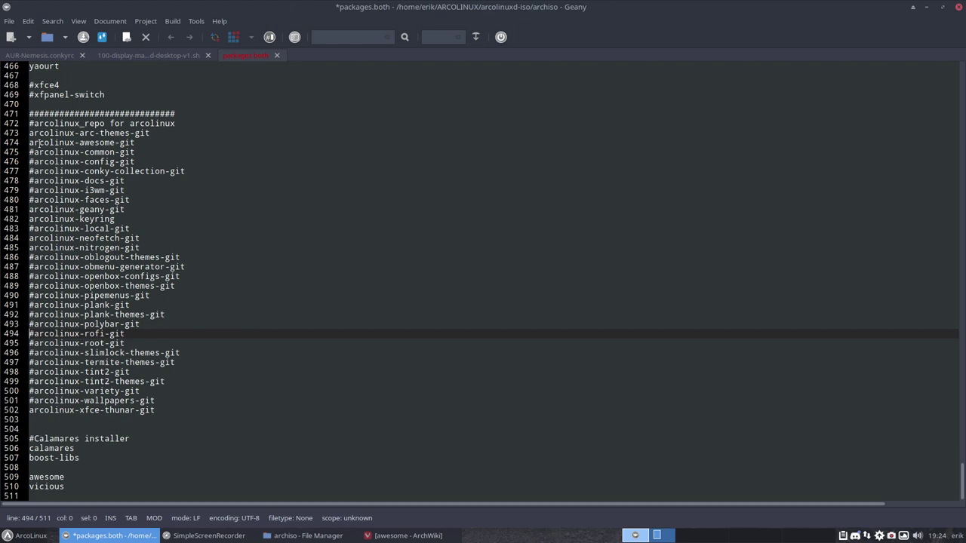
{"action": "key", "text": "Delete"}
{"action": "key", "text": "Down"}
{"action": "key", "text": "Delete"}
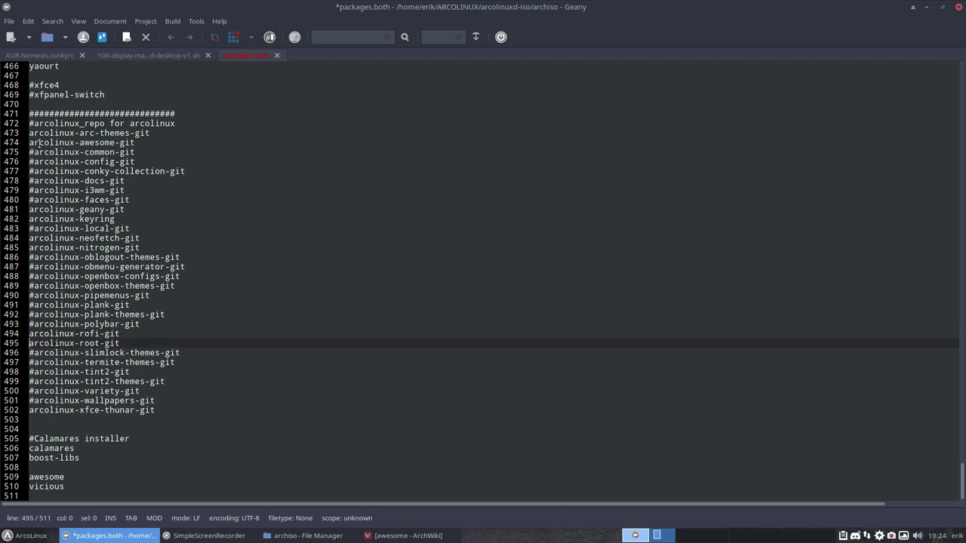
{"action": "key", "text": "Down"}
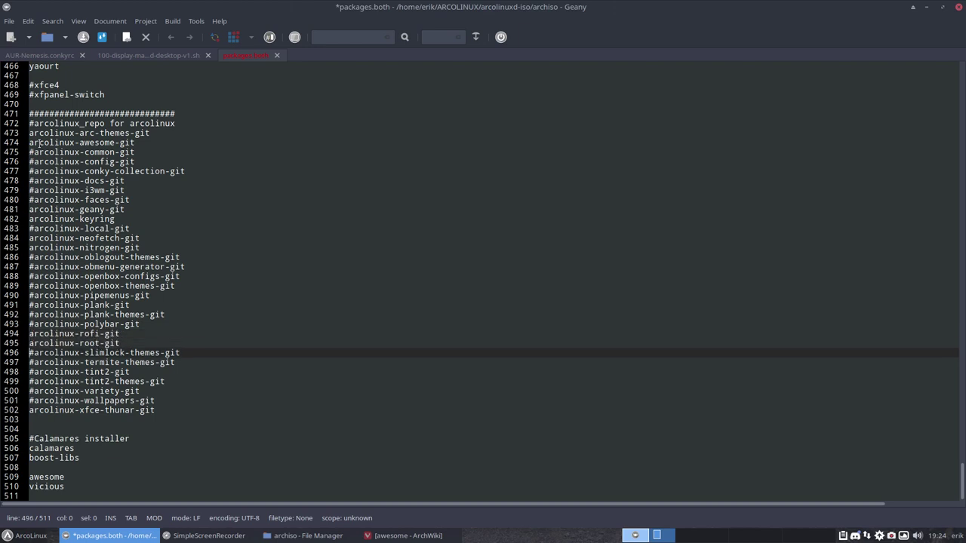
{"action": "key", "text": "Delete"}
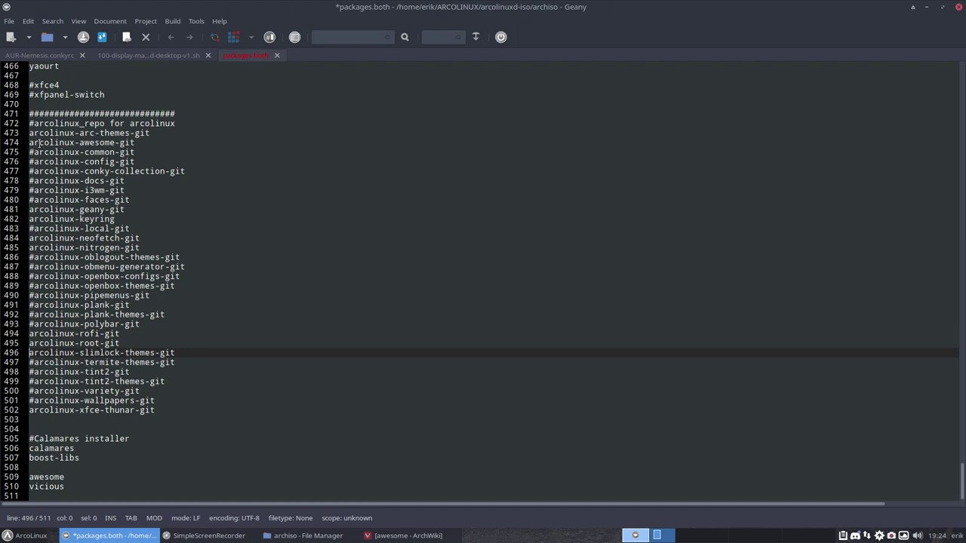
{"action": "key", "text": "Down"}
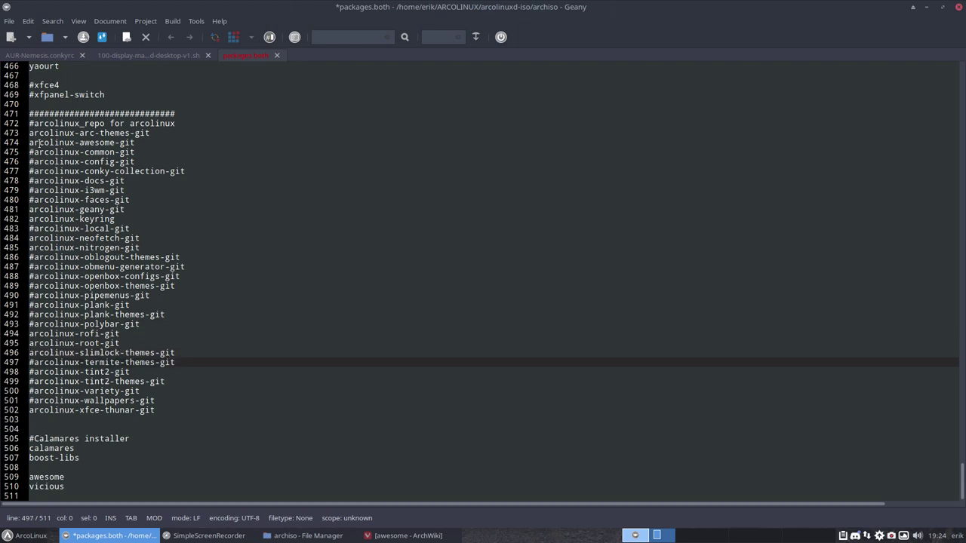
{"action": "key", "text": "Delete"}
{"action": "key", "text": "Down"}
{"action": "key", "text": "Down"}
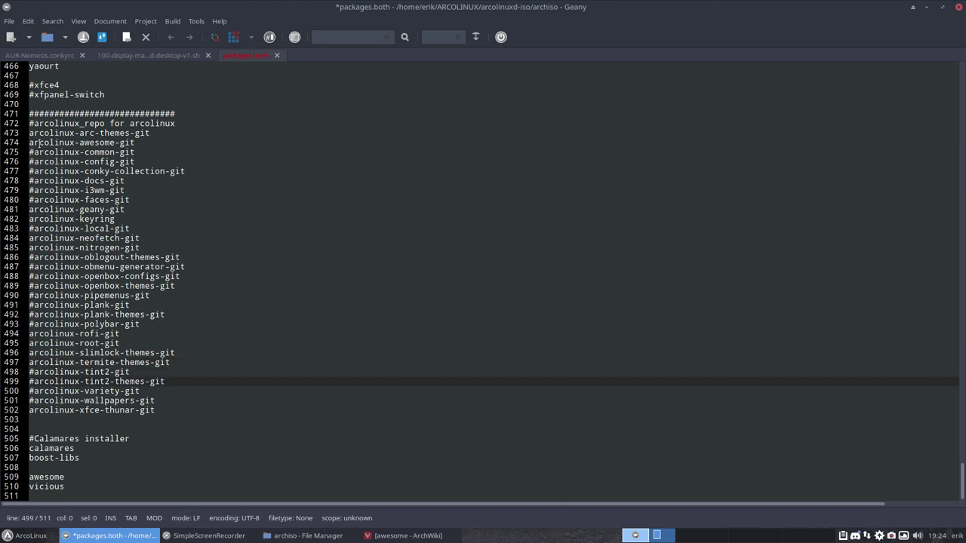
{"action": "key", "text": "Down"}
{"action": "key", "text": "Delete"}
{"action": "key", "text": "Down"}
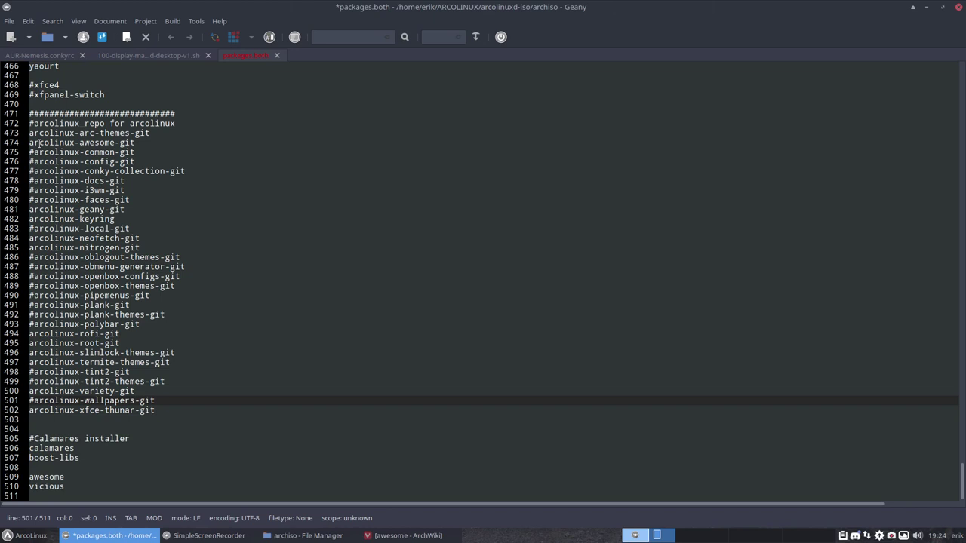
{"action": "key", "text": "Delete"}
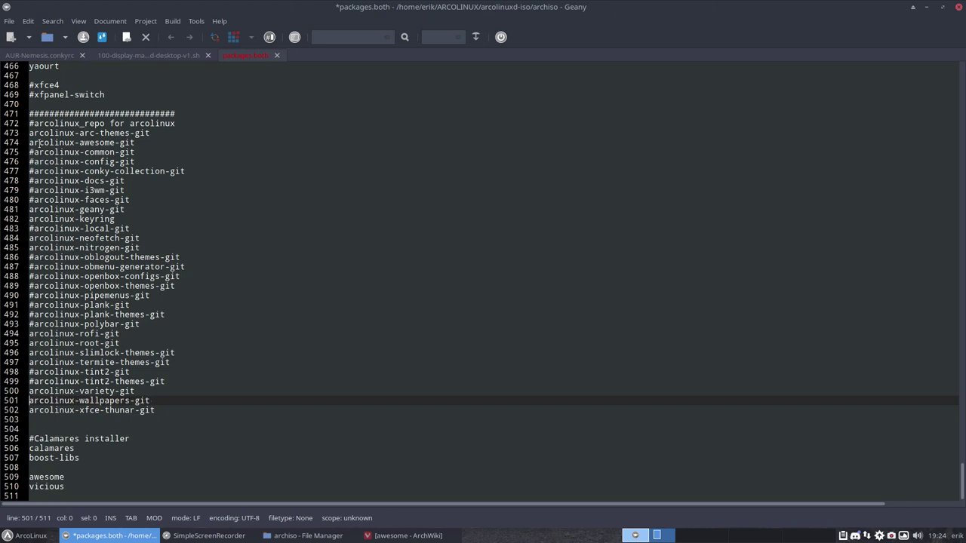
{"action": "key", "text": "Up"}
{"action": "key", "text": "Up"}
{"action": "key", "text": "Up"}
{"action": "key", "text": "Up"}
{"action": "key", "text": "Up"}
{"action": "key", "text": "Up"}
{"action": "key", "text": "Up"}
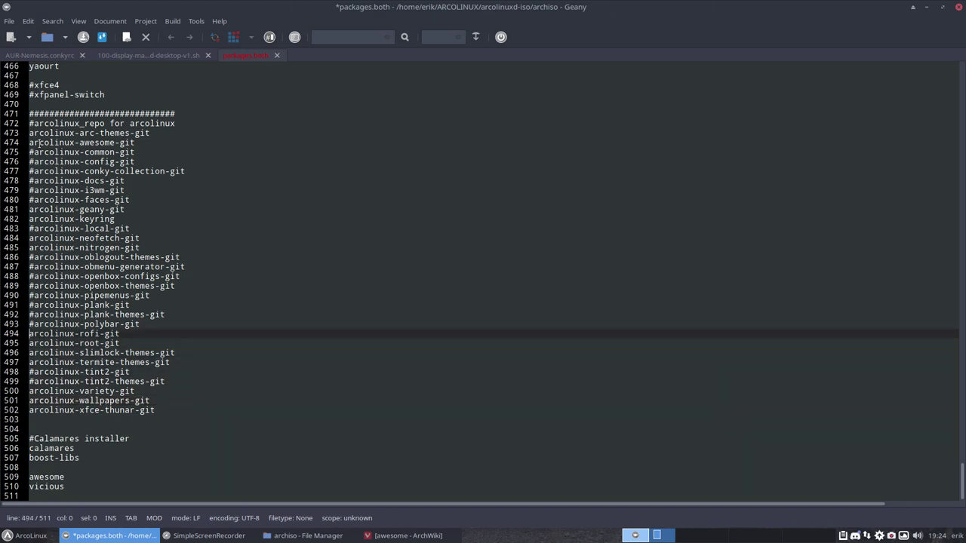
{"action": "key", "text": "Up"}
{"action": "key", "text": "Up"}
{"action": "key", "text": "Up"}
{"action": "key", "text": "Up"}
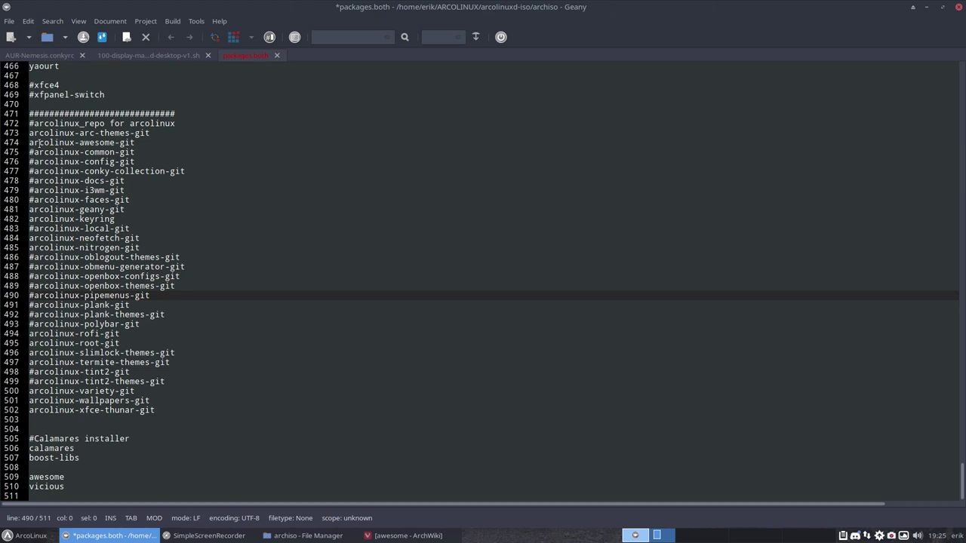
{"action": "key", "text": "Up"}
{"action": "key", "text": "Up"}
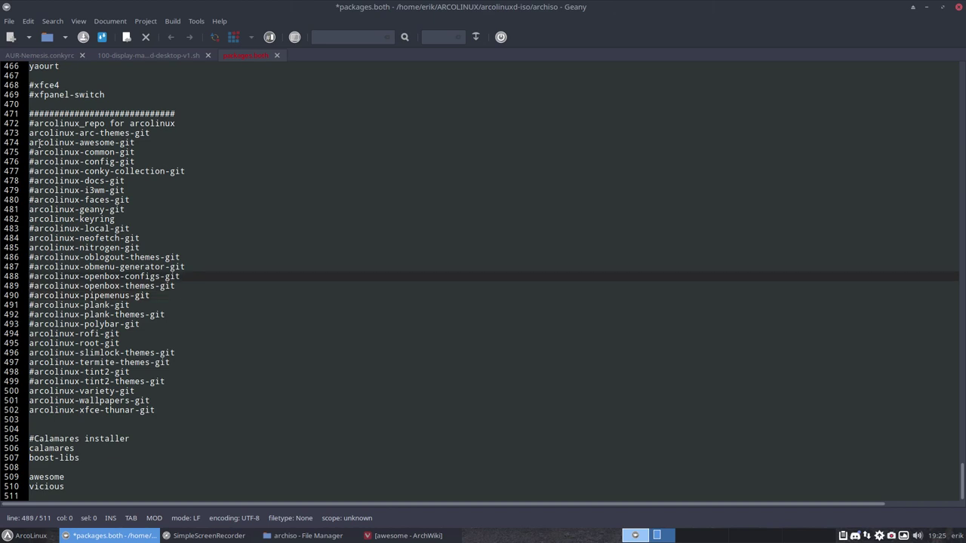
{"action": "key", "text": "Up"}
{"action": "key", "text": "Up"}
{"action": "key", "text": "Up"}
{"action": "key", "text": "Up"}
{"action": "key", "text": "Up"}
{"action": "key", "text": "Up"}
{"action": "key", "text": "Up"}
{"action": "key", "text": "Up"}
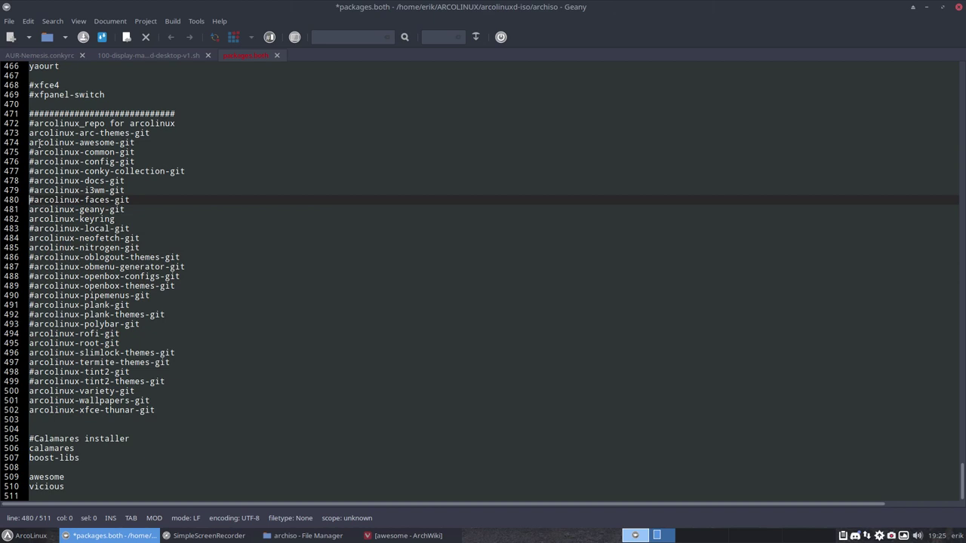
{"action": "key", "text": "Up"}
{"action": "key", "text": "Up"}
{"action": "key", "text": "Up"}
{"action": "key", "text": "Up"}
{"action": "key", "text": "Up"}
{"action": "key", "text": "Up"}
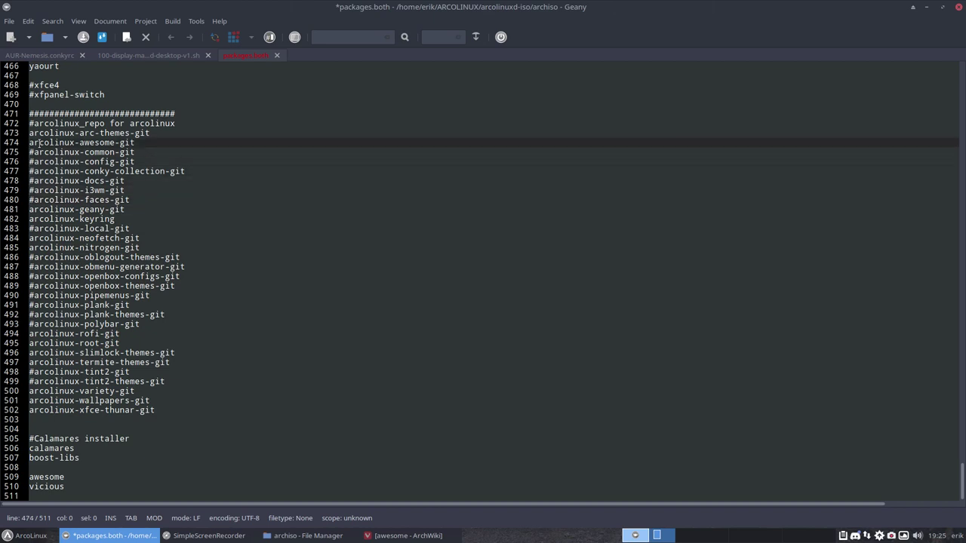
{"action": "key", "text": "Up"}
{"action": "key", "text": "Up"}
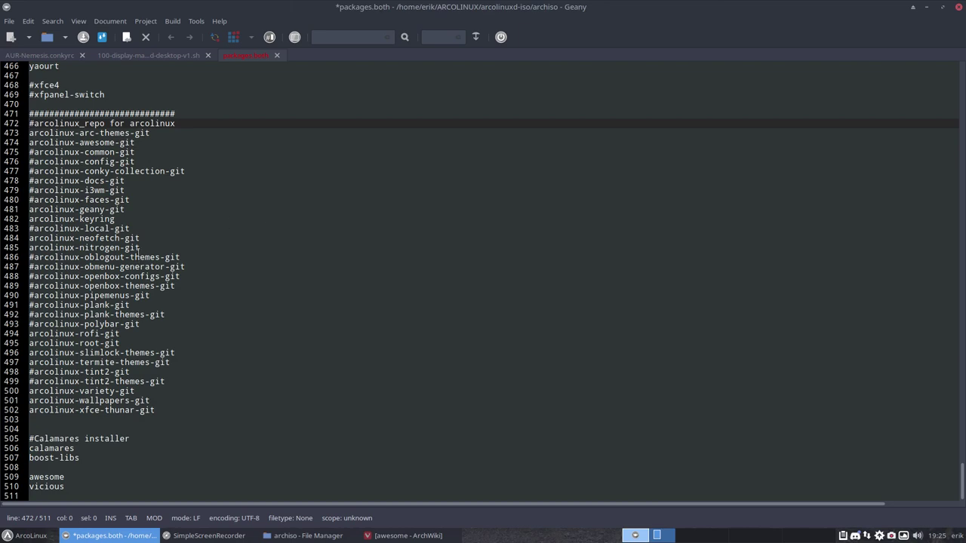
Uncomment the mintstick-git, inxi, screenkey and neighbouring utility package lines.
{"action": "scroll", "coordinate": [138, 252], "scroll_direction": "up", "scroll_amount": 7}
{"action": "scroll", "coordinate": [138, 252], "scroll_direction": "up", "scroll_amount": 10}
{"action": "scroll", "coordinate": [138, 252], "scroll_direction": "down", "scroll_amount": 7}
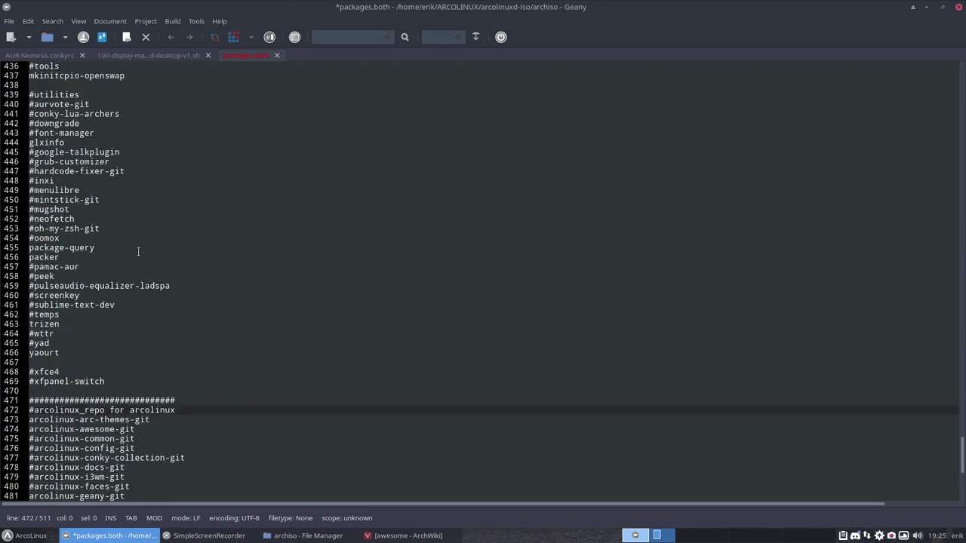
{"action": "left_click", "coordinate": [36, 200]}
{"action": "key", "text": "BackSpace"}
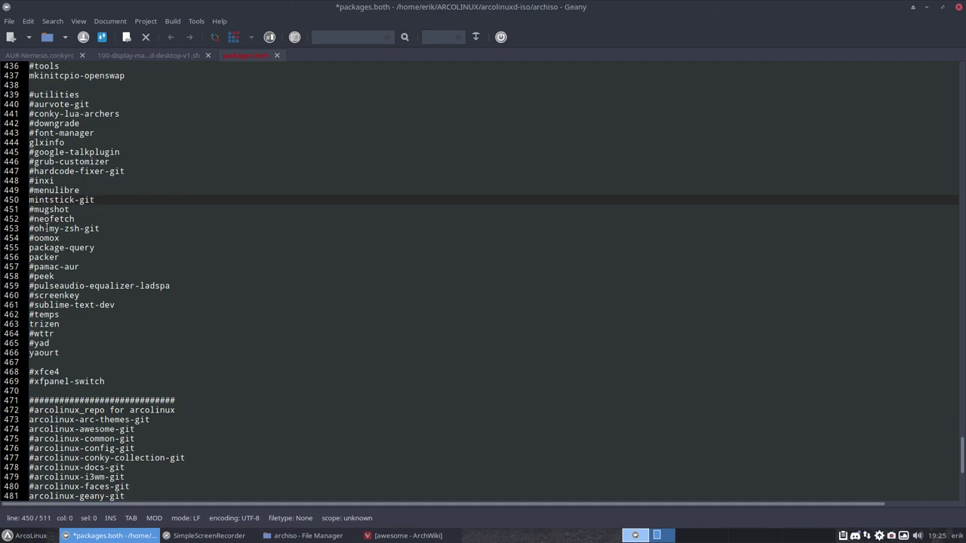
{"action": "key", "text": "Up"}
{"action": "key", "text": "Up"}
{"action": "key", "text": "Delete"}
{"action": "key", "text": "Down"}
{"action": "key", "text": "Down"}
{"action": "key", "text": "Down"}
{"action": "key", "text": "Down"}
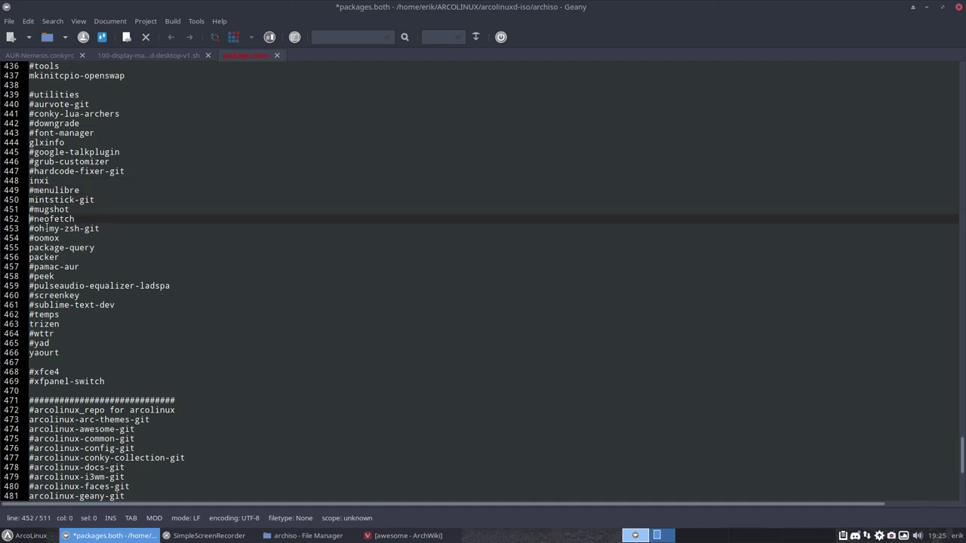
{"action": "key", "text": "Down"}
{"action": "key", "text": "Down"}
{"action": "key", "text": "Down"}
{"action": "key", "text": "Down"}
{"action": "key", "text": "Down"}
{"action": "key", "text": "Delete"}
{"action": "key", "text": "Down"}
{"action": "key", "text": "Down"}
{"action": "key", "text": "Down"}
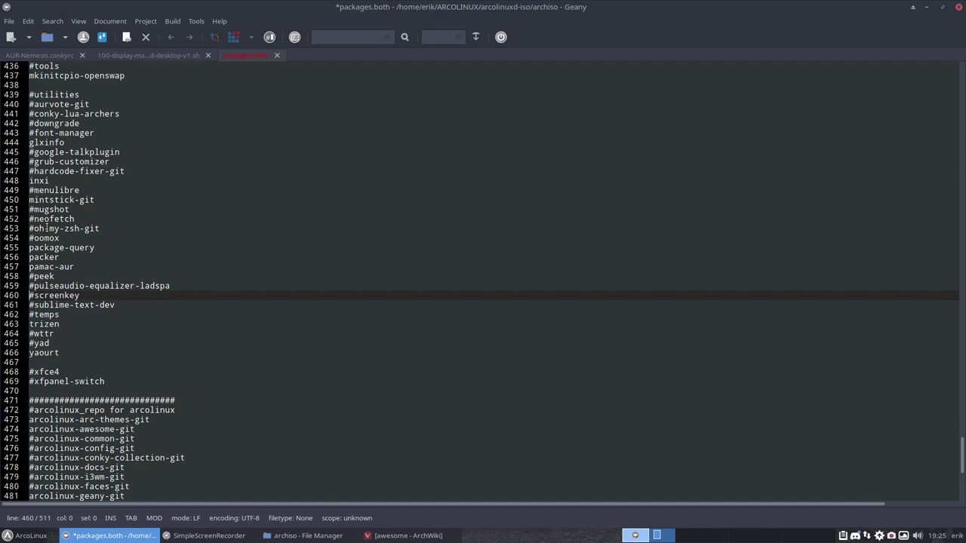
{"action": "key", "text": "Delete"}
{"action": "key", "text": "Down"}
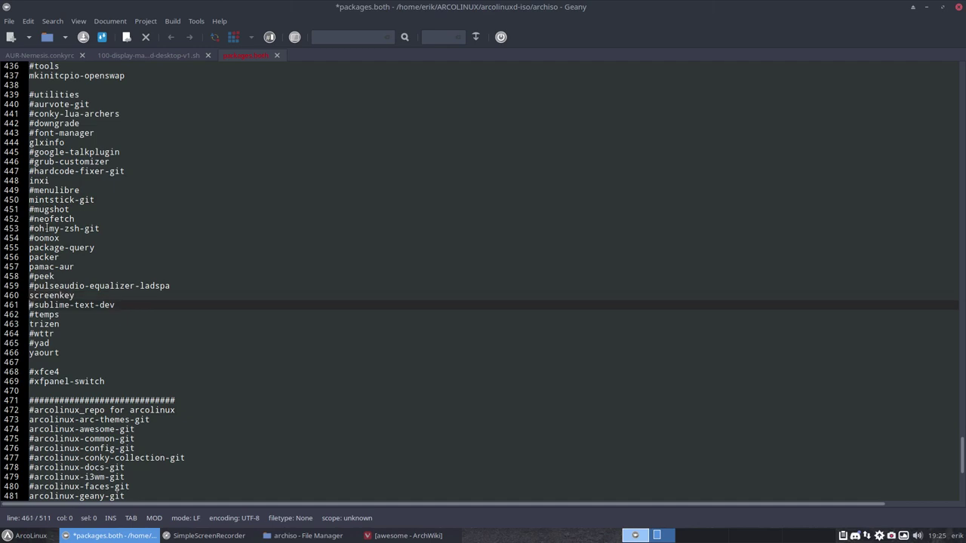
{"action": "key", "text": "Delete"}
{"action": "key", "text": "Down"}
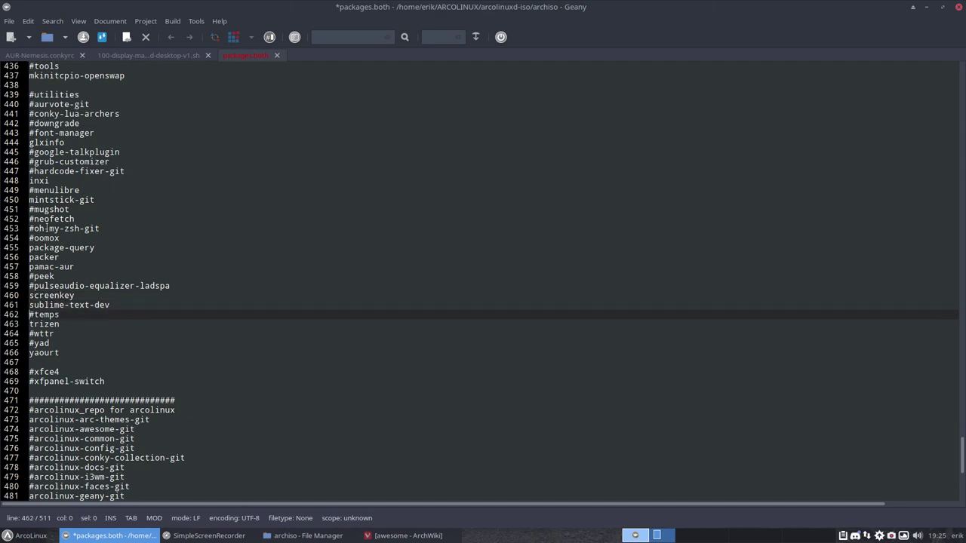
Uncomment the icon theme lines: surfn, faba, numix, numix-circle, papirus and paper.
{"action": "scroll", "coordinate": [47, 226], "scroll_direction": "up", "scroll_amount": 7}
{"action": "scroll", "coordinate": [61, 232], "scroll_direction": "up", "scroll_amount": 5}
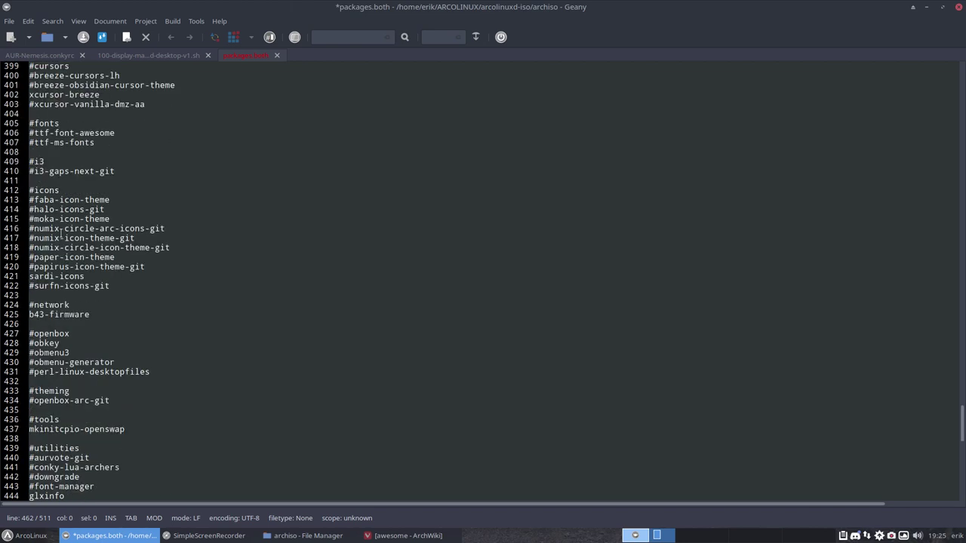
{"action": "left_click_drag", "start_coordinate": [126, 371], "coordinate": [29, 333]}
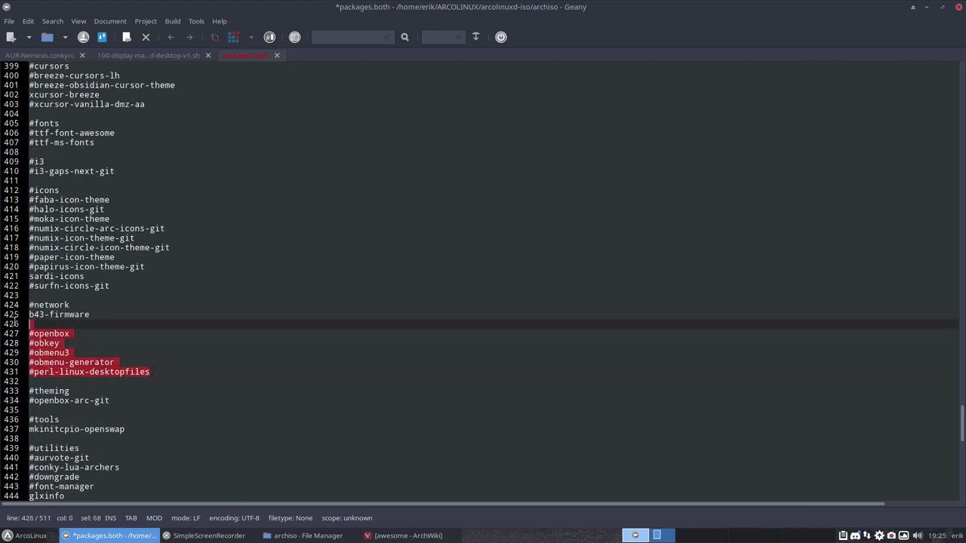
{"action": "left_click", "coordinate": [102, 308]}
{"action": "scroll", "coordinate": [115, 299], "scroll_direction": "up", "scroll_amount": 1}
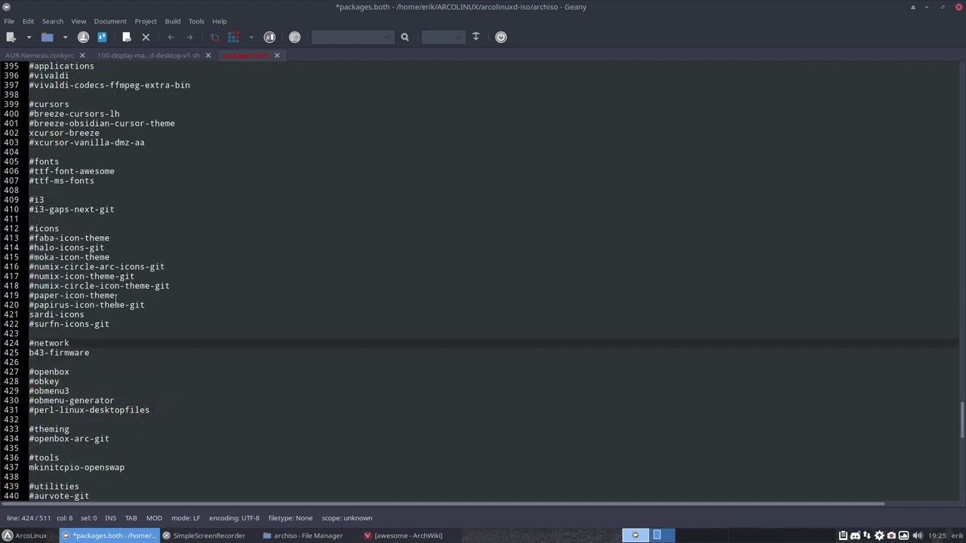
{"action": "left_click", "coordinate": [34, 325]}
{"action": "key", "text": "BackSpace"}
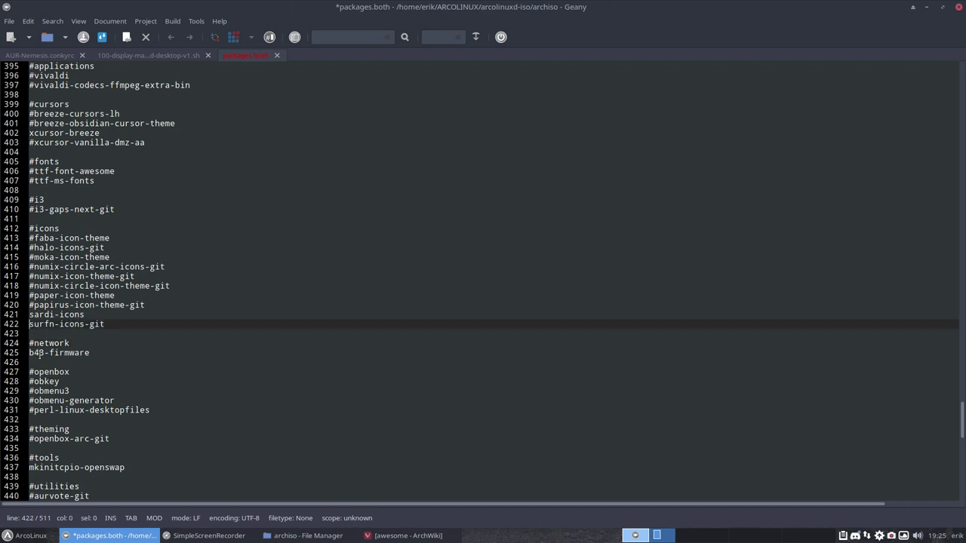
{"action": "key", "text": "Up"}
{"action": "key", "text": "Up"}
{"action": "key", "text": "Up"}
{"action": "key", "text": "Up"}
{"action": "key", "text": "Up"}
{"action": "key", "text": "Up"}
{"action": "key", "text": "Up"}
{"action": "key", "text": "Up"}
{"action": "key", "text": "Up"}
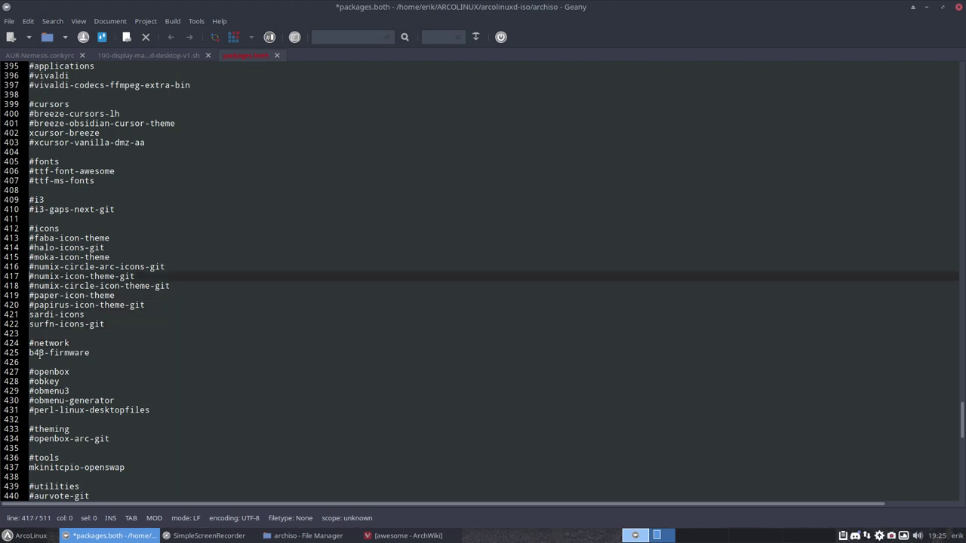
{"action": "key", "text": "Delete"}
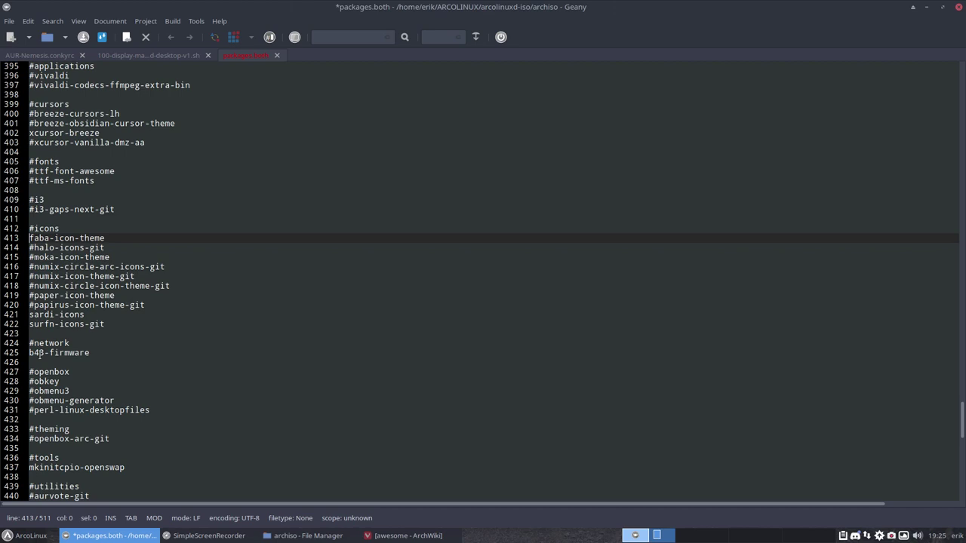
{"action": "key", "text": "Down"}
{"action": "key", "text": "Delete"}
{"action": "key", "text": "Down"}
{"action": "key", "text": "Delete"}
{"action": "key", "text": "Down"}
{"action": "key", "text": "Delete"}
{"action": "key", "text": "Down"}
{"action": "key", "text": "Delete"}
{"action": "key", "text": "Delete"}
{"action": "key", "text": "Down"}
{"action": "key", "text": "Up"}
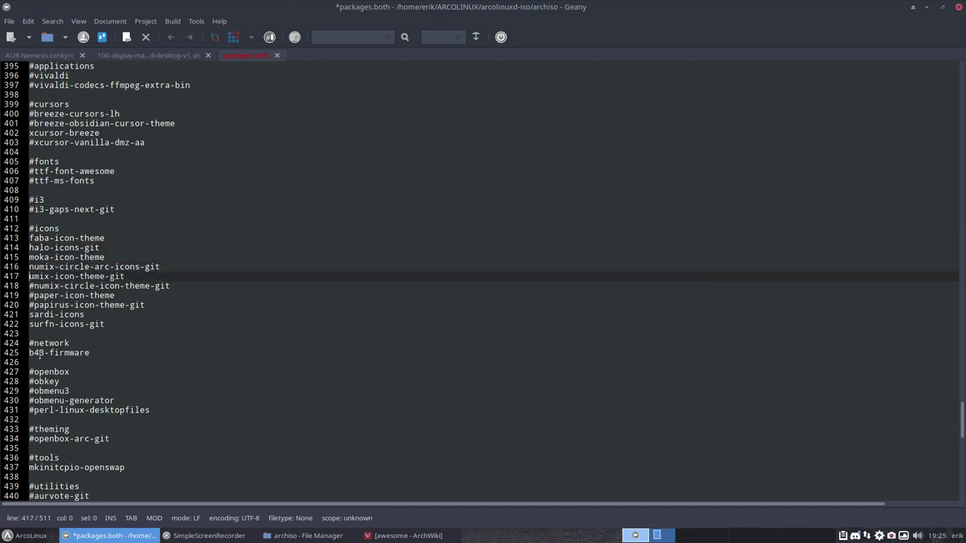
{"action": "type", "text": "n"}
{"action": "key", "text": "Down"}
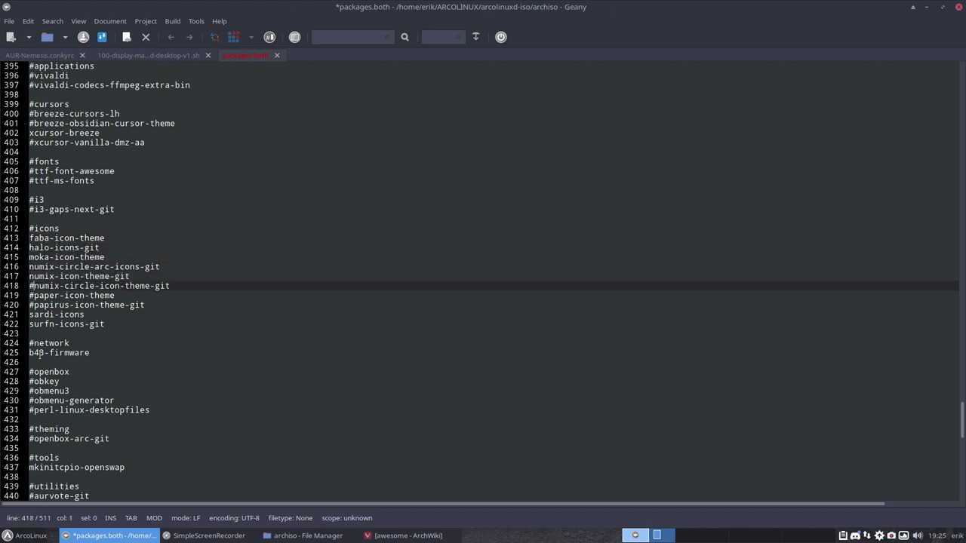
{"action": "key", "text": "BackSpace"}
{"action": "key", "text": "Down"}
{"action": "key", "text": "Delete"}
{"action": "key", "text": "Down"}
{"action": "key", "text": "Delete"}
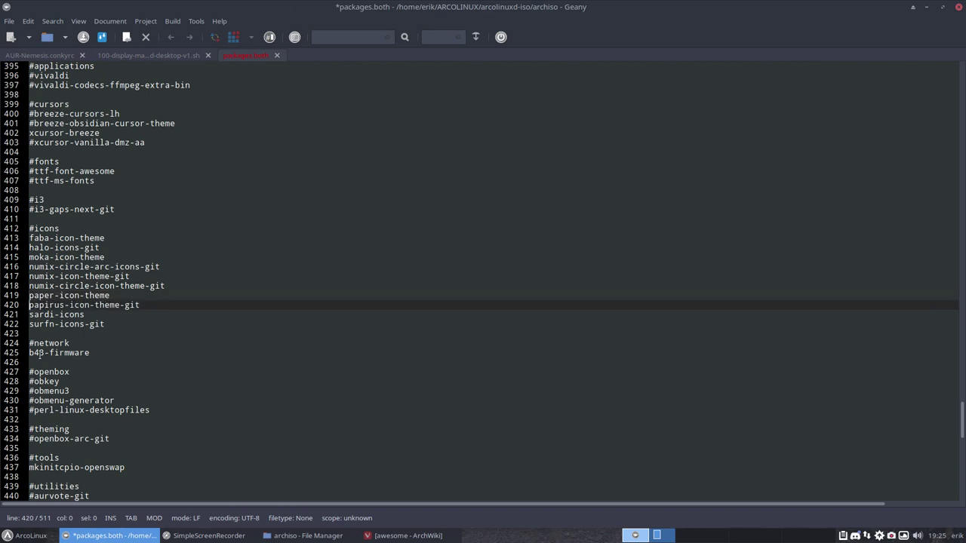
Uncomment xcursor-breeze, vivaldi and vivaldi-codecs-ffmpeg-extra-bin, then save packages.both.
{"action": "scroll", "coordinate": [41, 347], "scroll_direction": "up", "scroll_amount": 4}
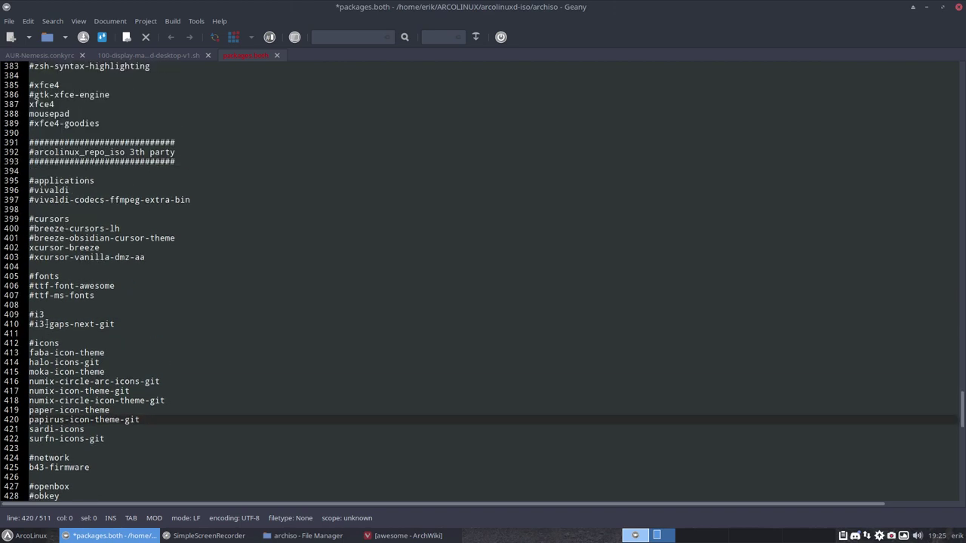
{"action": "left_click", "coordinate": [34, 256]}
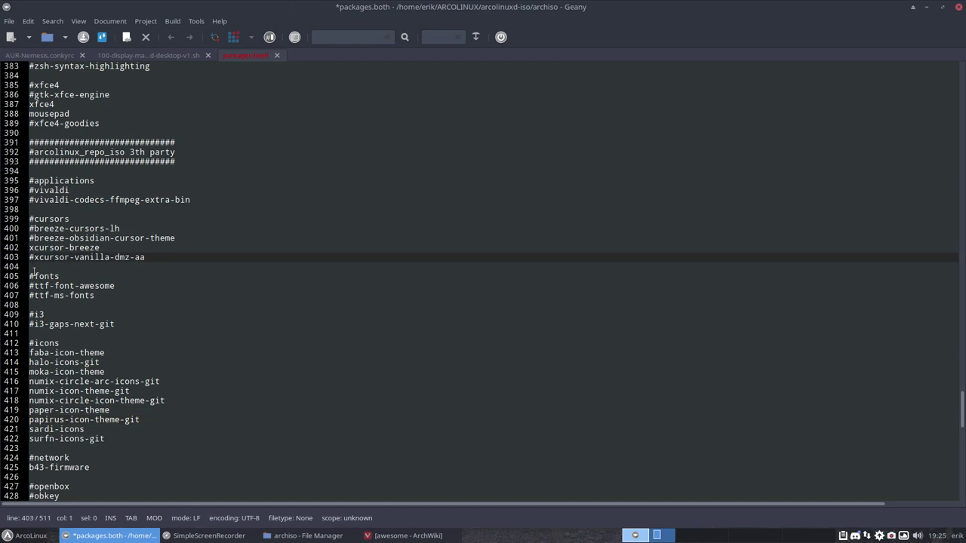
{"action": "left_click_drag", "start_coordinate": [106, 248], "coordinate": [29, 248]}
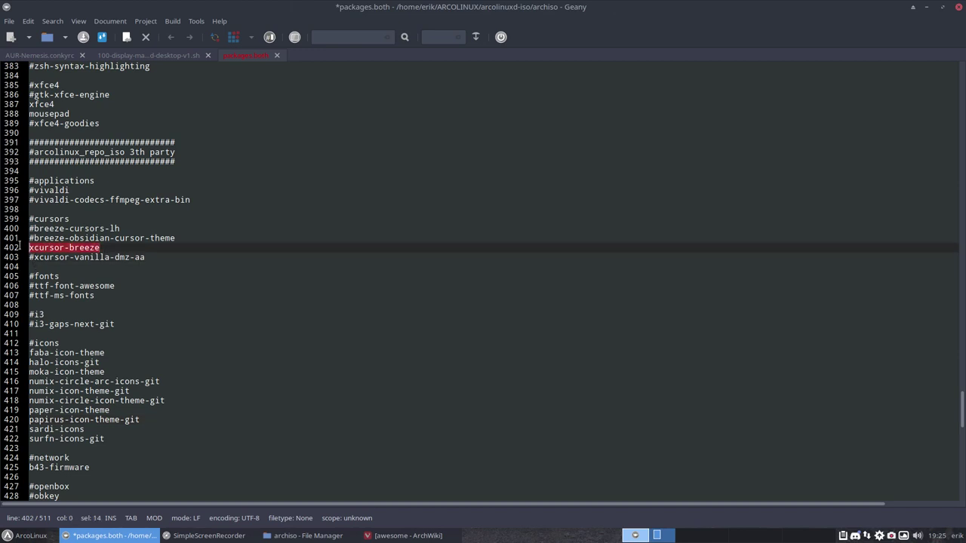
{"action": "left_click", "coordinate": [33, 192]}
{"action": "scroll", "coordinate": [42, 218], "scroll_direction": "up", "scroll_amount": 1}
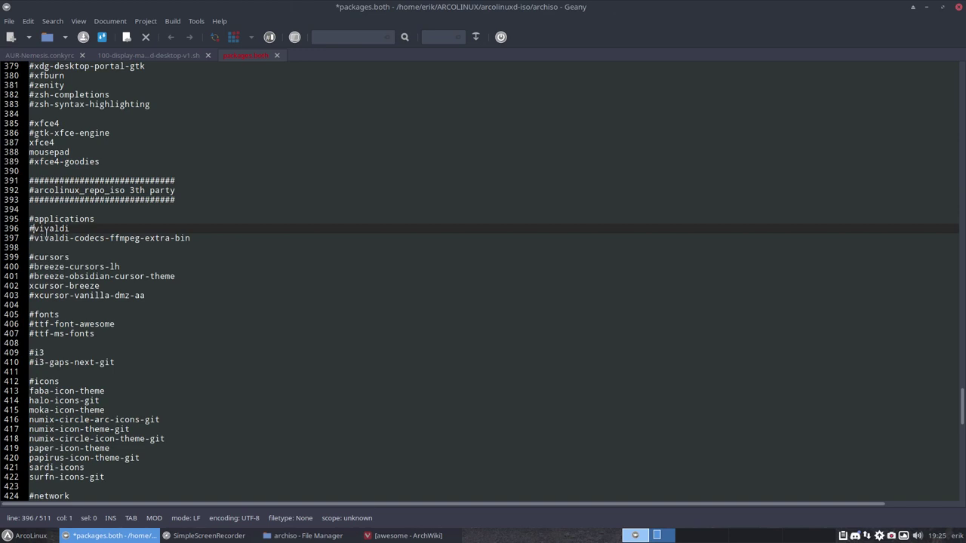
{"action": "key", "text": "BackSpace"}
{"action": "key", "text": "Down"}
{"action": "key", "text": "Delete"}
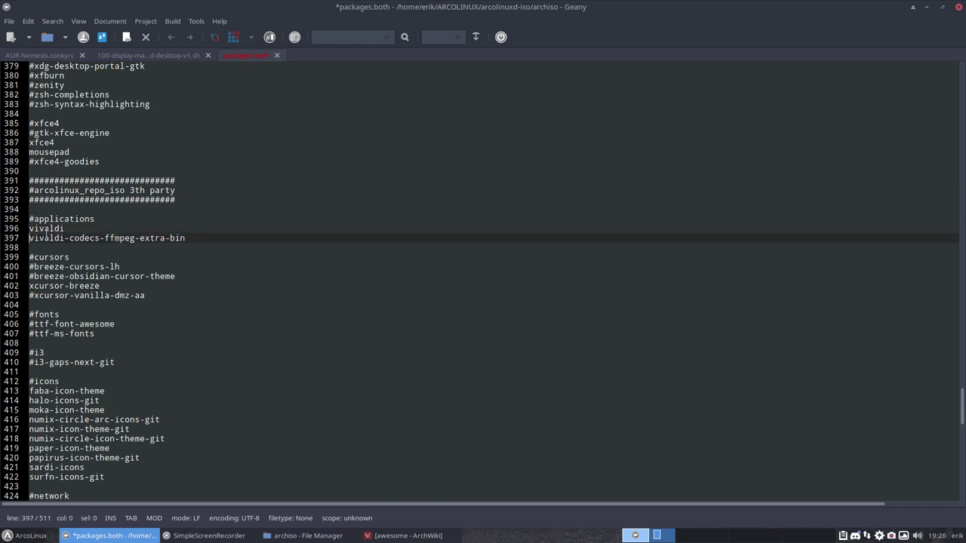
{"action": "scroll", "coordinate": [46, 234], "scroll_direction": "up", "scroll_amount": 5}
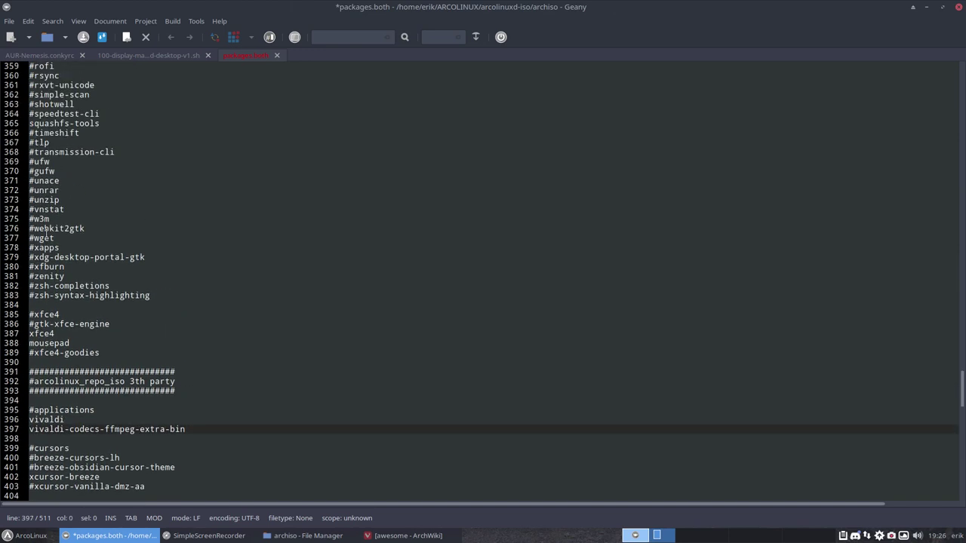
{"action": "scroll", "coordinate": [46, 234], "scroll_direction": "up", "scroll_amount": 5}
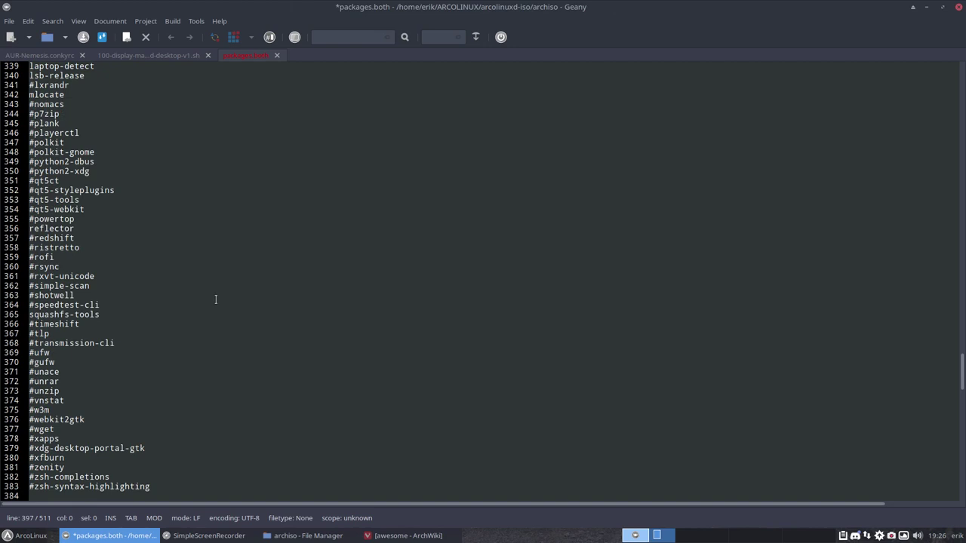
{"action": "key", "text": "ctrl+s"}
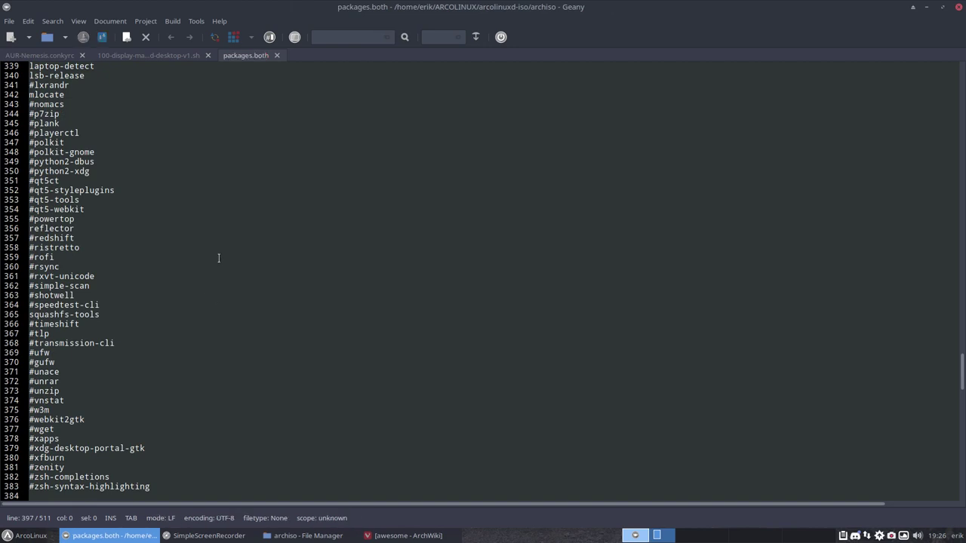
Close Geany, go up to arcolinuxd-iso, enter installation-scripts and open a terminal there.
{"action": "left_click", "coordinate": [959, 7]}
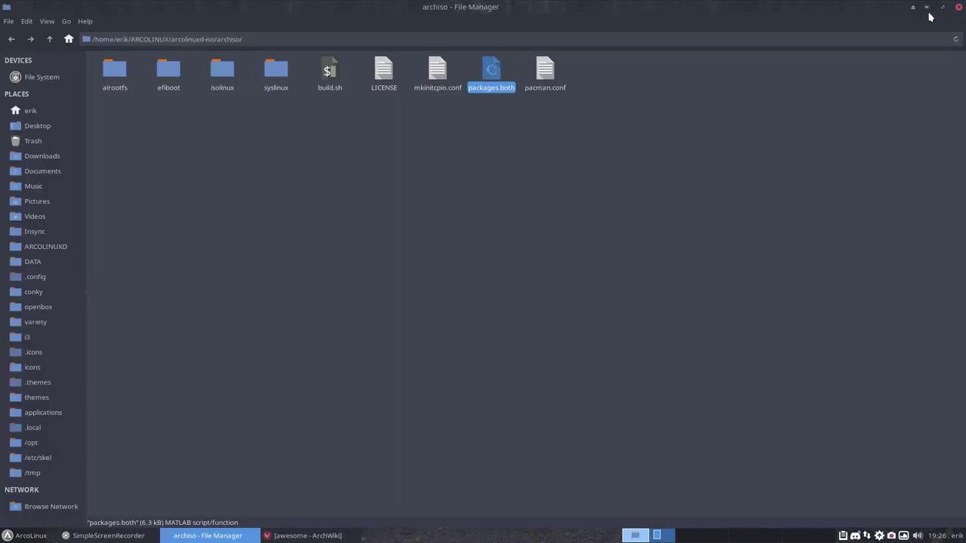
{"action": "left_click", "coordinate": [49, 39]}
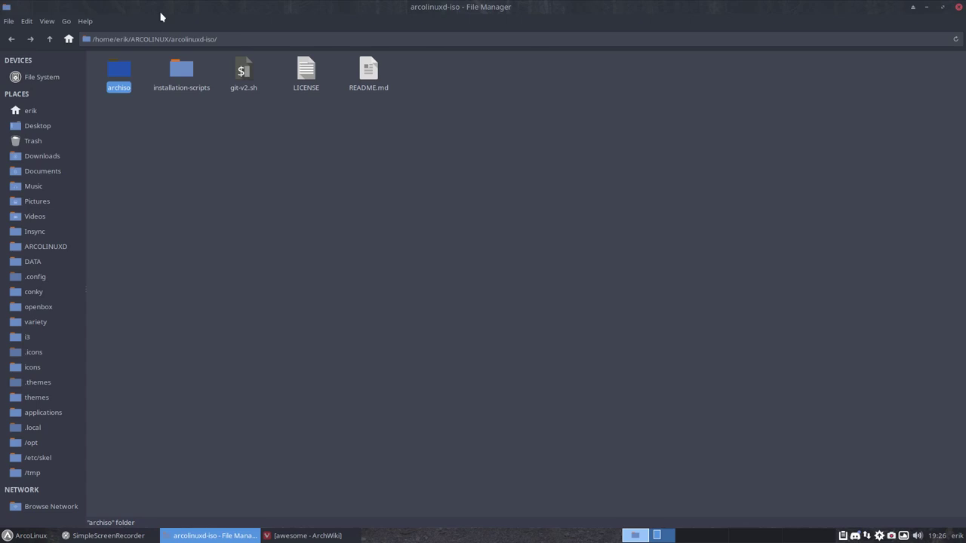
{"action": "left_click_drag", "start_coordinate": [161, 12], "coordinate": [1, 0]}
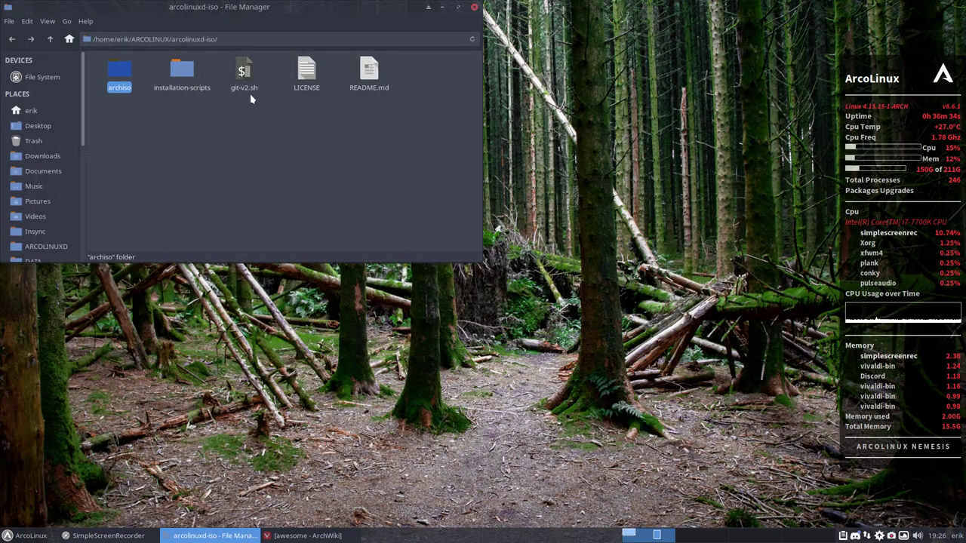
{"action": "double_click", "coordinate": [181, 73]}
{"action": "right_click", "coordinate": [283, 130]}
{"action": "left_click", "coordinate": [343, 194]}
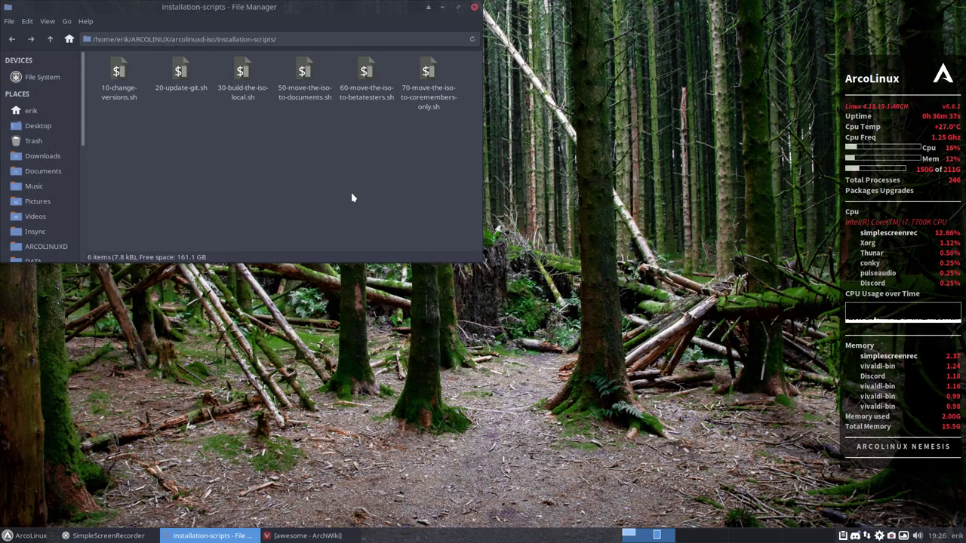
Run the ./3 local ISO build script, entering the account password for sudo.
{"action": "type", "text": "./3"}
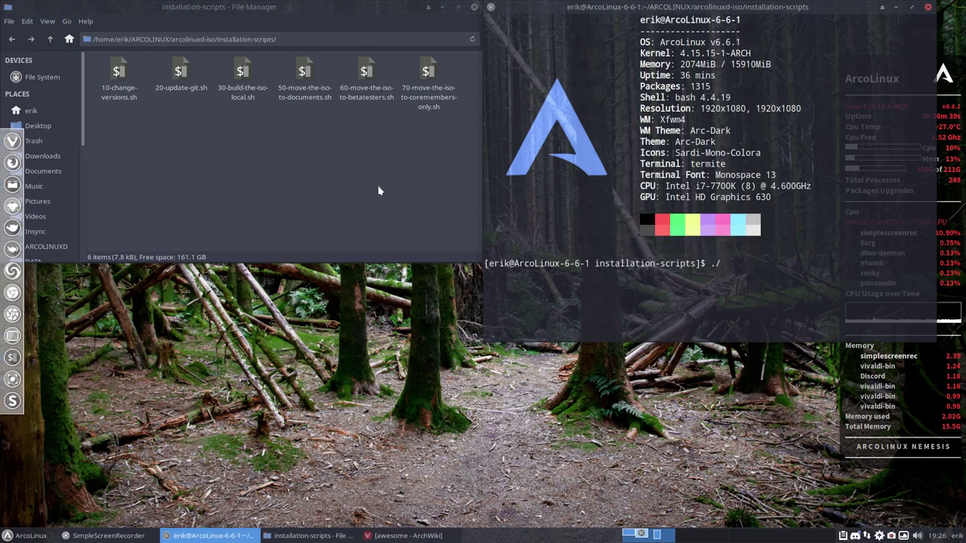
{"action": "key", "text": "Tab"}
{"action": "key", "text": "Return"}
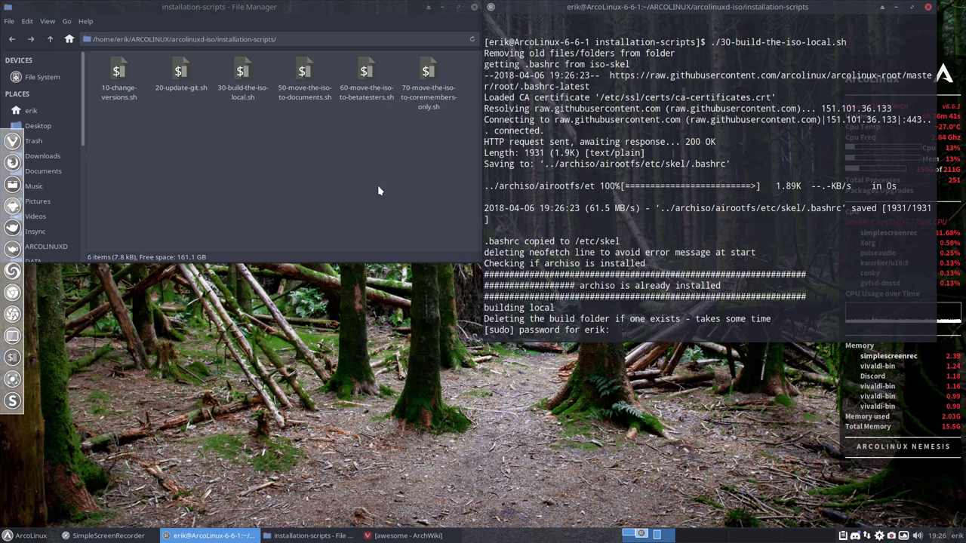
{"action": "key", "text": "Return"}
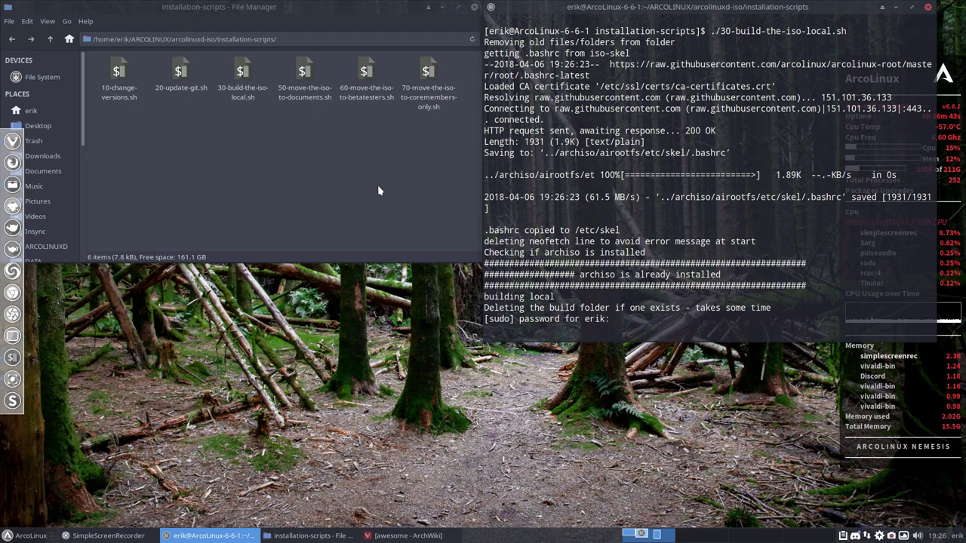
Answer y to cleaning the cache, removing other packages and removing unused repositories.
{"action": "type", "text": "y"}
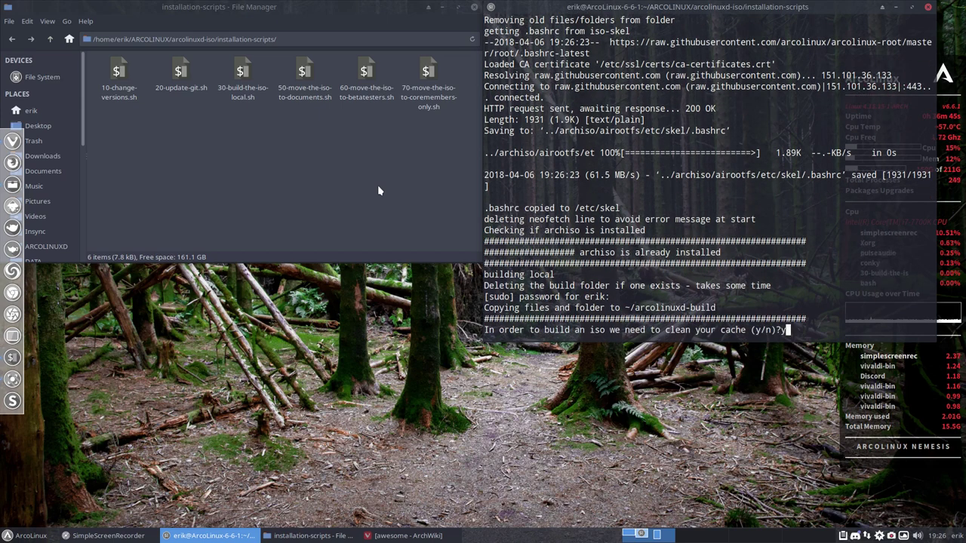
{"action": "key", "text": "Return"}
{"action": "type", "text": "y"}
{"action": "key", "text": "Return"}
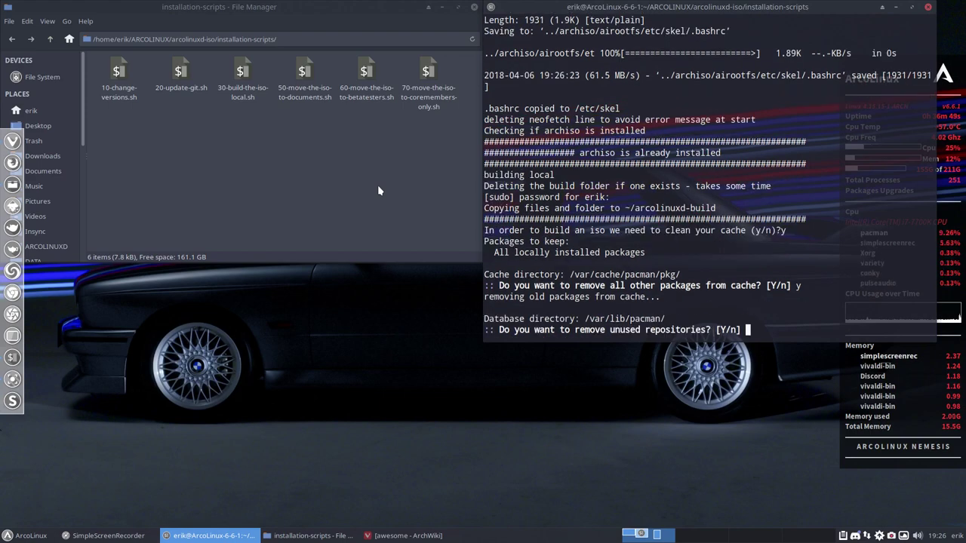
{"action": "type", "text": "y"}
{"action": "key", "text": "Return"}
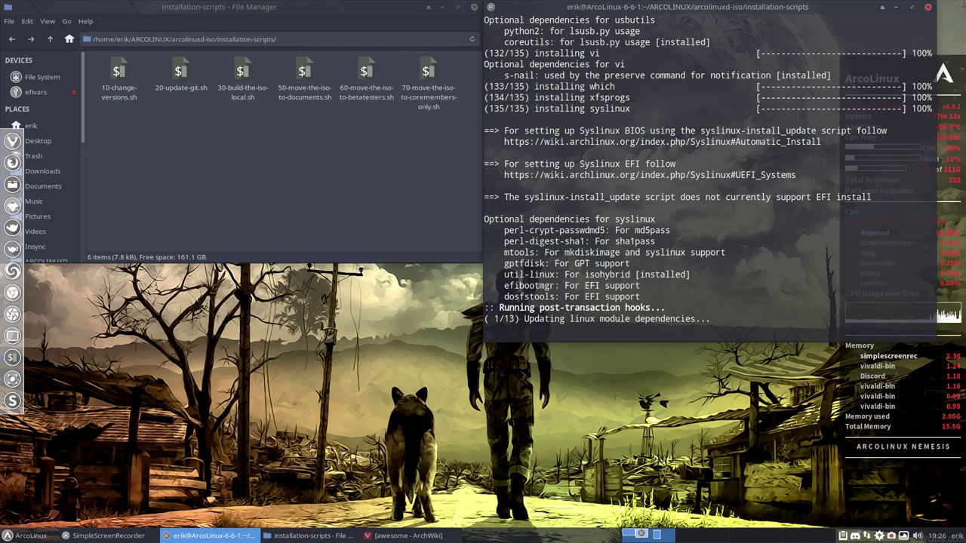
{"action": "left_click", "coordinate": [903, 535]}
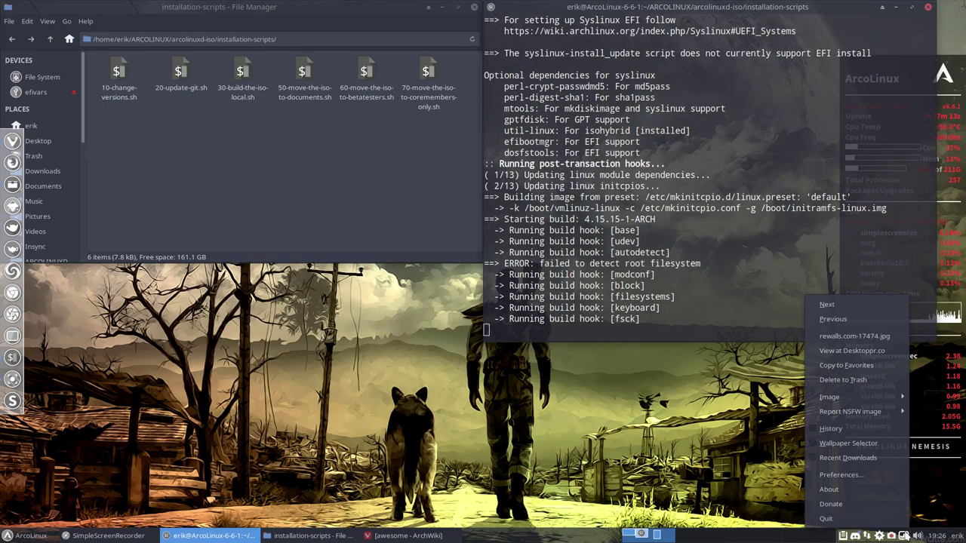
View the desert-wanderer wallpaper on Desktoppr.co, sync it to the account, and close Vivaldi.
{"action": "left_click", "coordinate": [850, 350]}
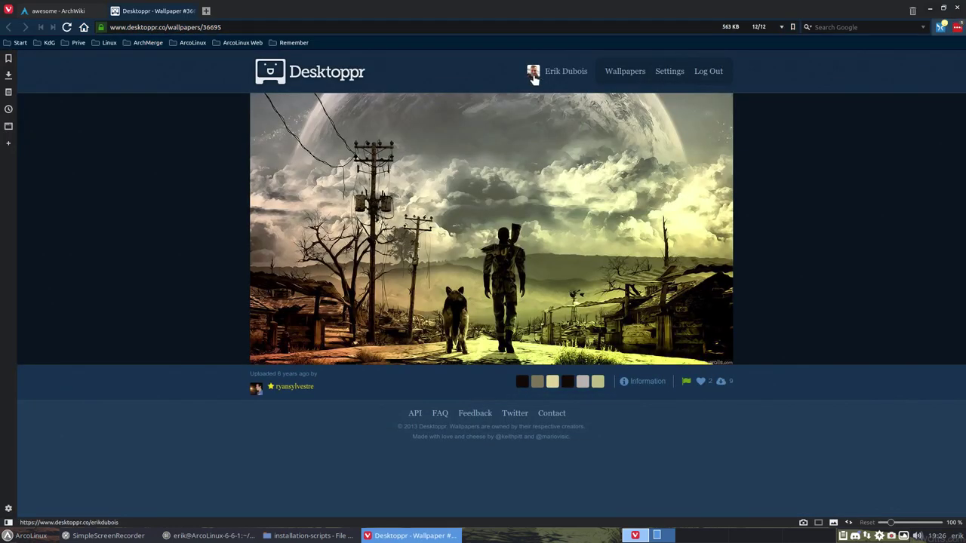
{"action": "left_click", "coordinate": [720, 382]}
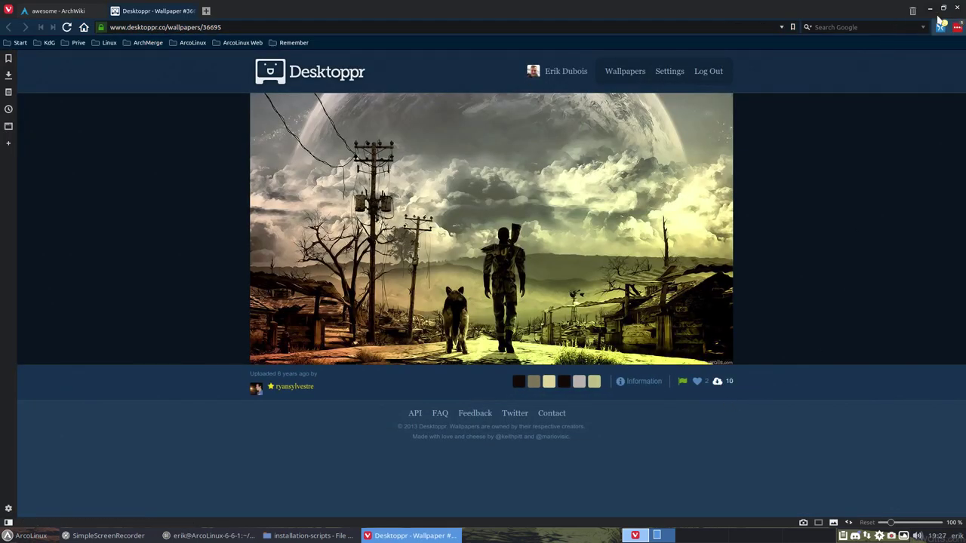
{"action": "left_click", "coordinate": [958, 8]}
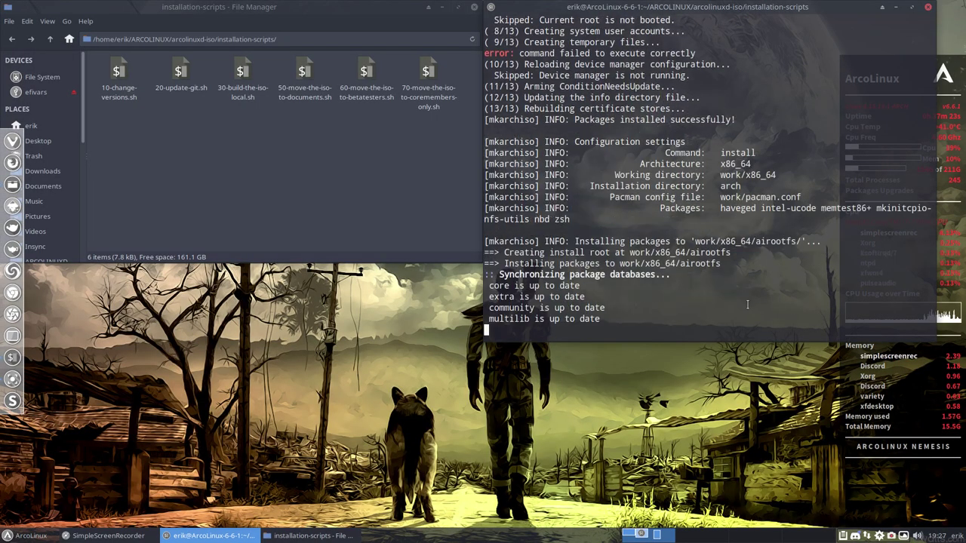
Snap the terminal to the right half and select the failed vivaldi download error line.
{"action": "left_click_drag", "start_coordinate": [739, 9], "coordinate": [964, 197]}
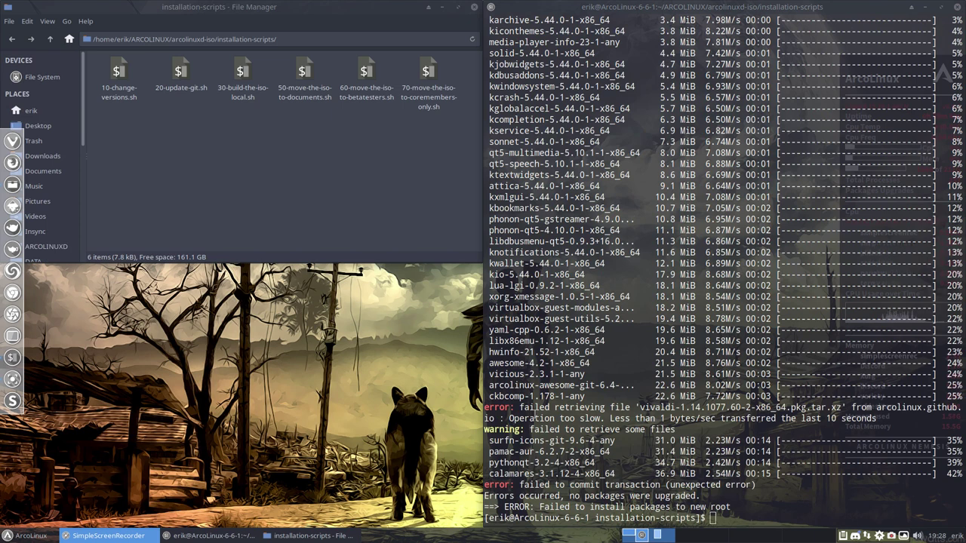
{"action": "left_click_drag", "start_coordinate": [521, 407], "coordinate": [793, 408]}
{"action": "left_click", "coordinate": [854, 405]}
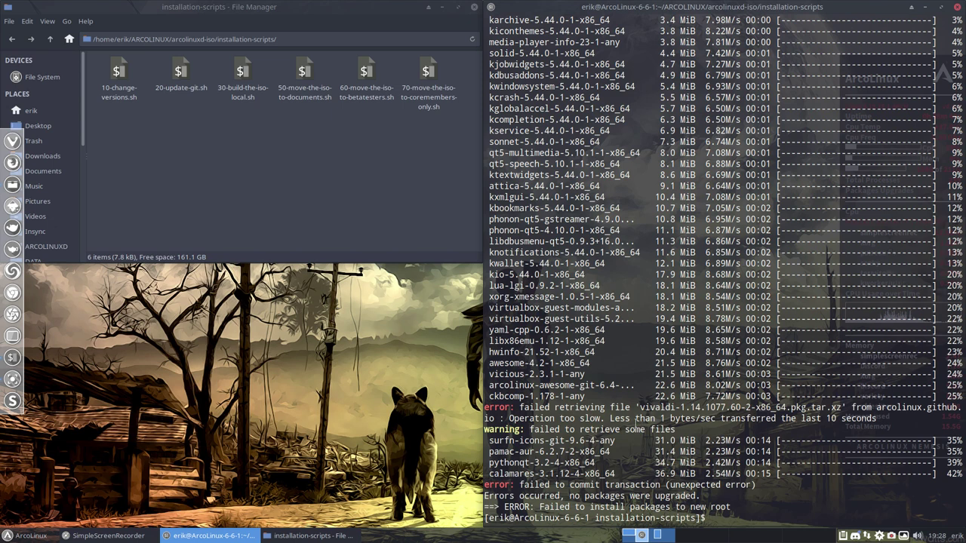
{"action": "double_click", "coordinate": [619, 418]}
{"action": "left_click_drag", "start_coordinate": [615, 418], "coordinate": [875, 419]}
Rerun ./30-build-the-iso-local.sh, answering y to clean the cache, cached packages and unused repositories.
{"action": "left_click", "coordinate": [617, 496]}
{"action": "type", "text": "./3"}
{"action": "key", "text": "Tab"}
{"action": "key", "text": "Return"}
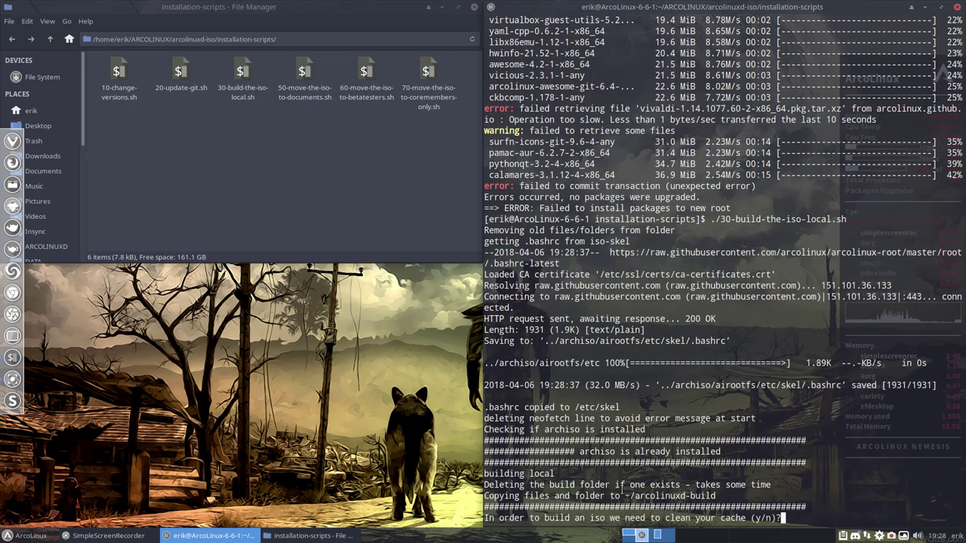
{"action": "type", "text": "y"}
{"action": "key", "text": "Return"}
{"action": "type", "text": "y"}
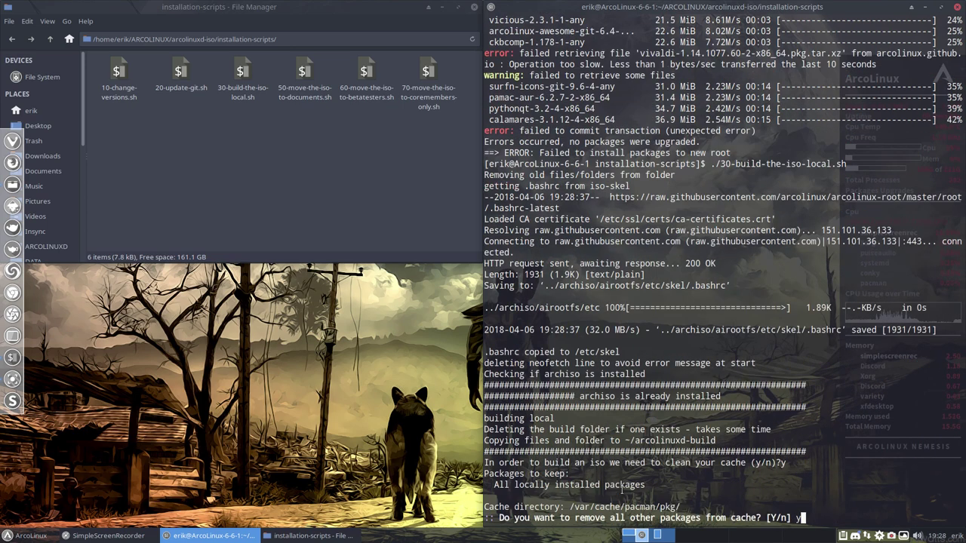
{"action": "key", "text": "Return"}
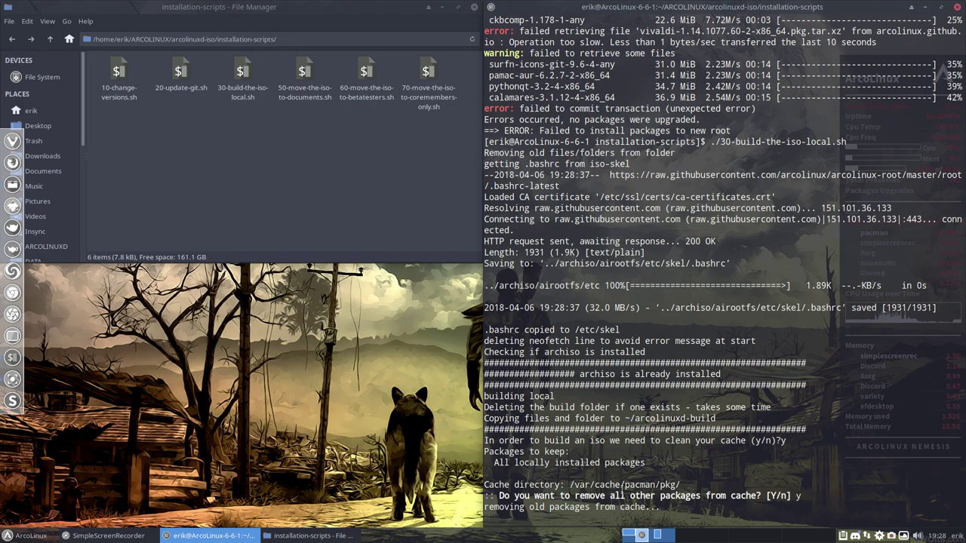
{"action": "type", "text": "y"}
{"action": "key", "text": "Return"}
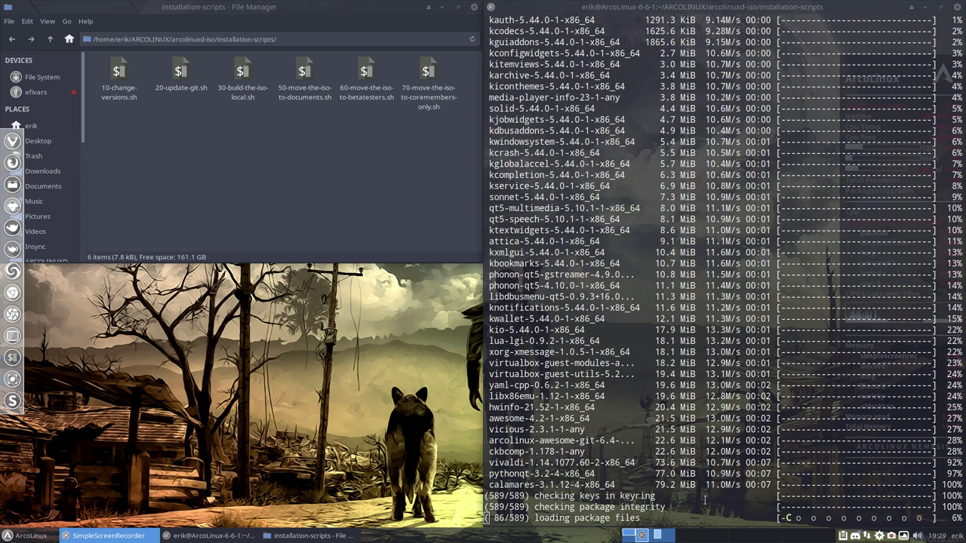
{"action": "left_click", "coordinate": [487, 518]}
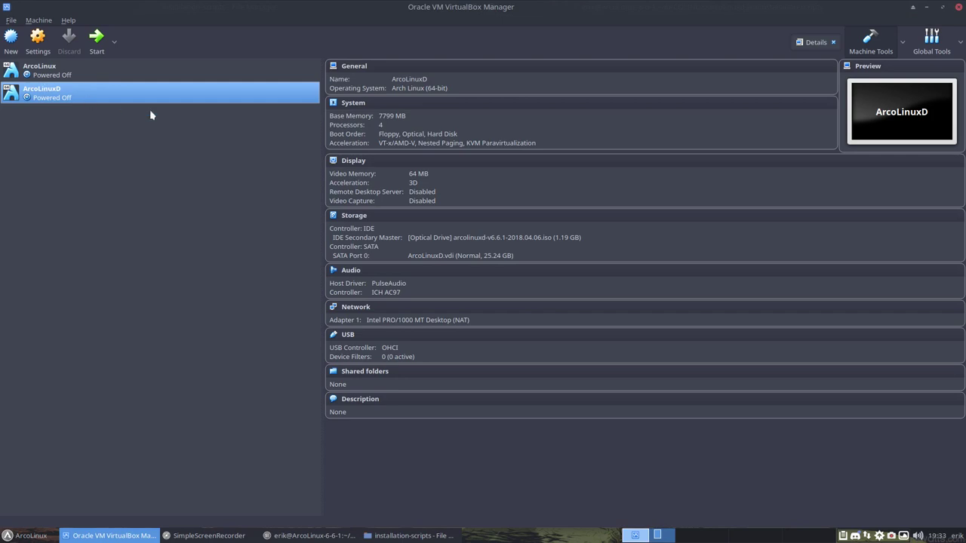
Choose disk image for the optical drive and select arcolinuxd-v6.6.1-2018.04.06.iso in arcolinuxd-build/archiso/out.
{"action": "left_click", "coordinate": [430, 239]}
{"action": "left_click", "coordinate": [461, 249]}
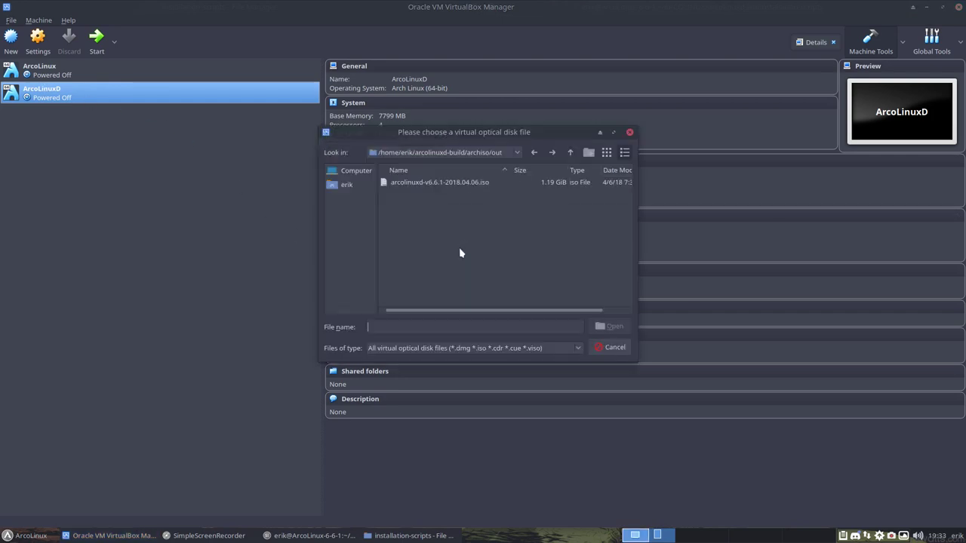
{"action": "left_click", "coordinate": [348, 185]}
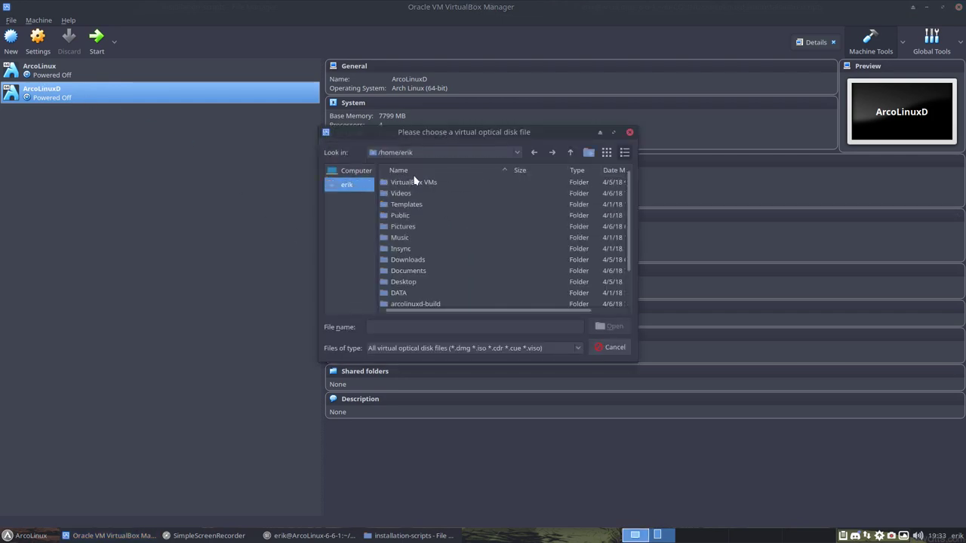
{"action": "double_click", "coordinate": [417, 204]}
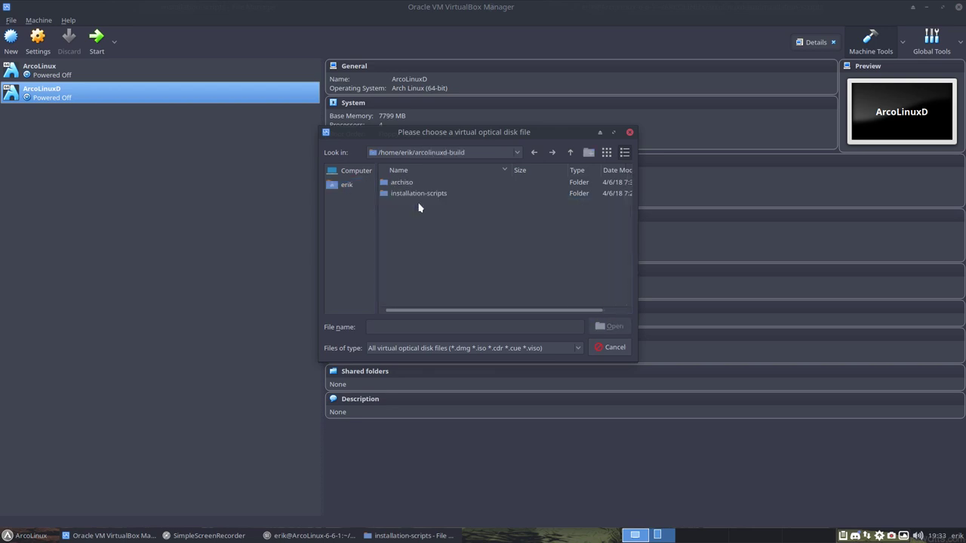
{"action": "left_click", "coordinate": [412, 184]}
{"action": "double_click", "coordinate": [412, 183]}
{"action": "double_click", "coordinate": [409, 216]}
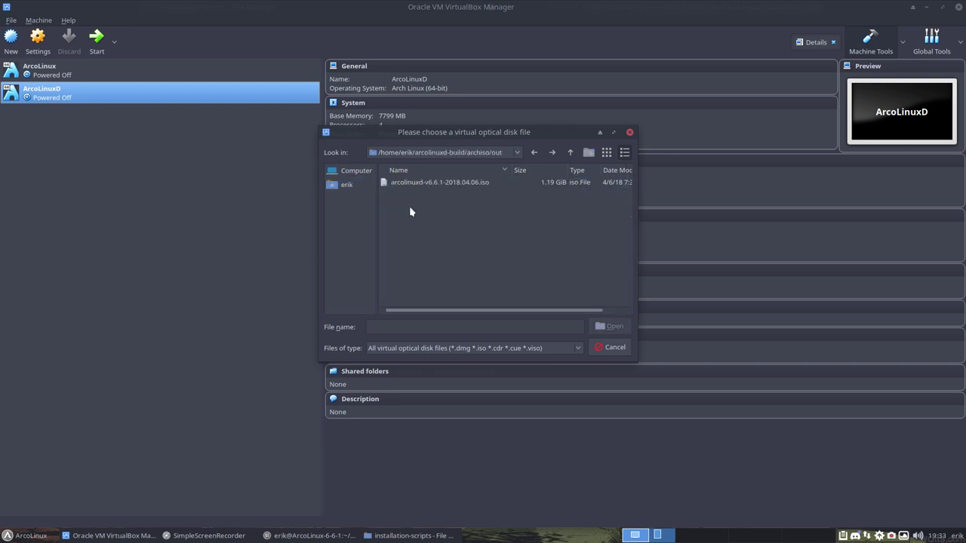
{"action": "left_click", "coordinate": [423, 183]}
Load the ISO, start the ArcoLinuxD VM in full screen and boot the live medium.
{"action": "left_click", "coordinate": [616, 325]}
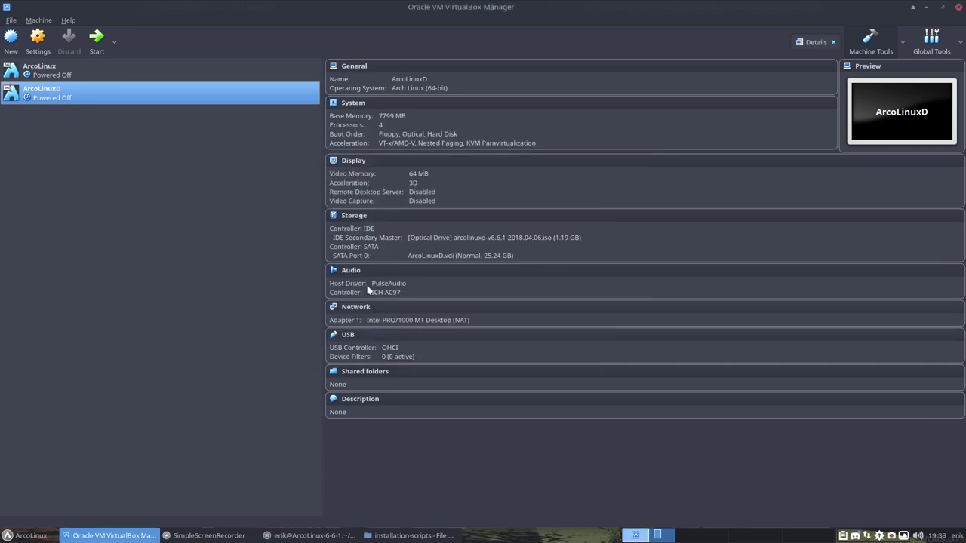
{"action": "left_click", "coordinate": [97, 41]}
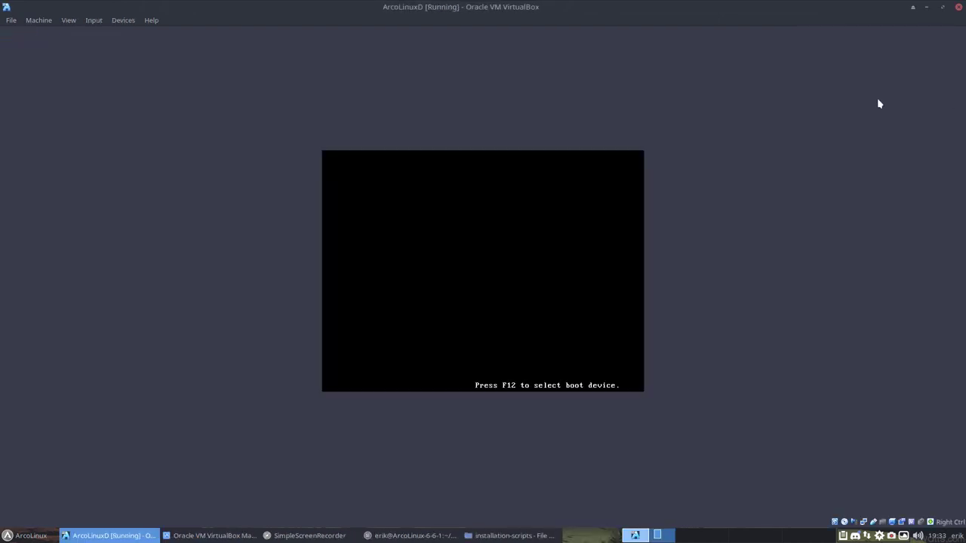
{"action": "key", "text": "ctrl+f"}
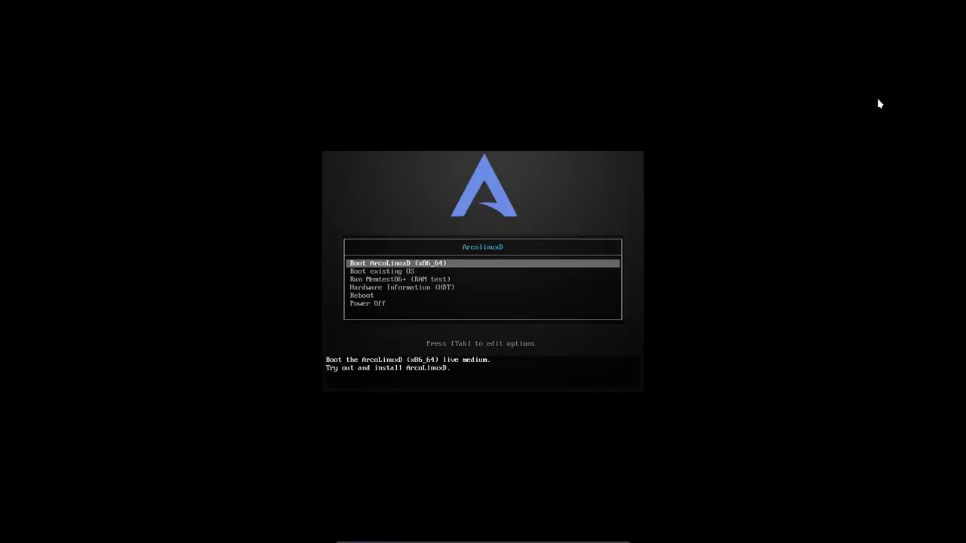
{"action": "key", "text": "Return"}
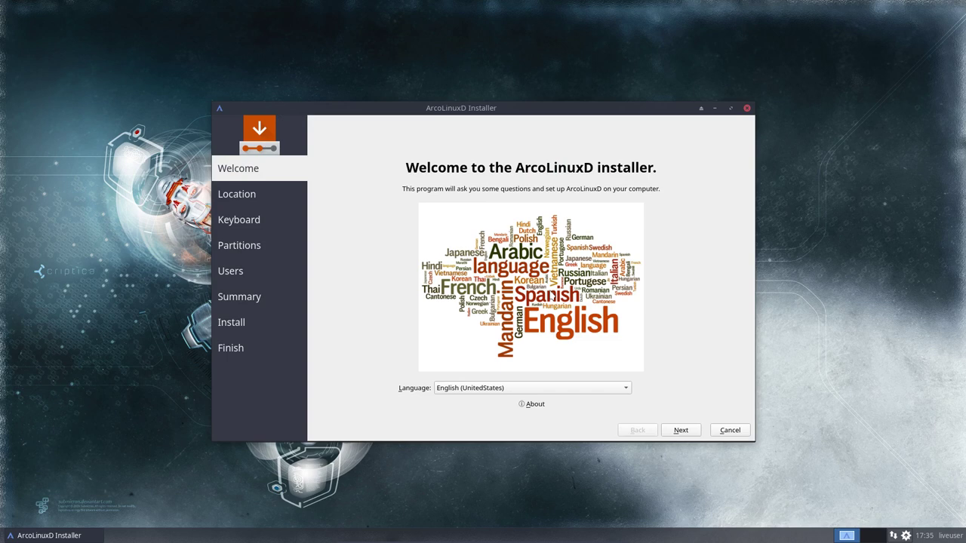
Keep the Brussels location, choose the Belgian keyboard layout, and select Erase disk partitioning.
{"action": "left_click", "coordinate": [681, 431]}
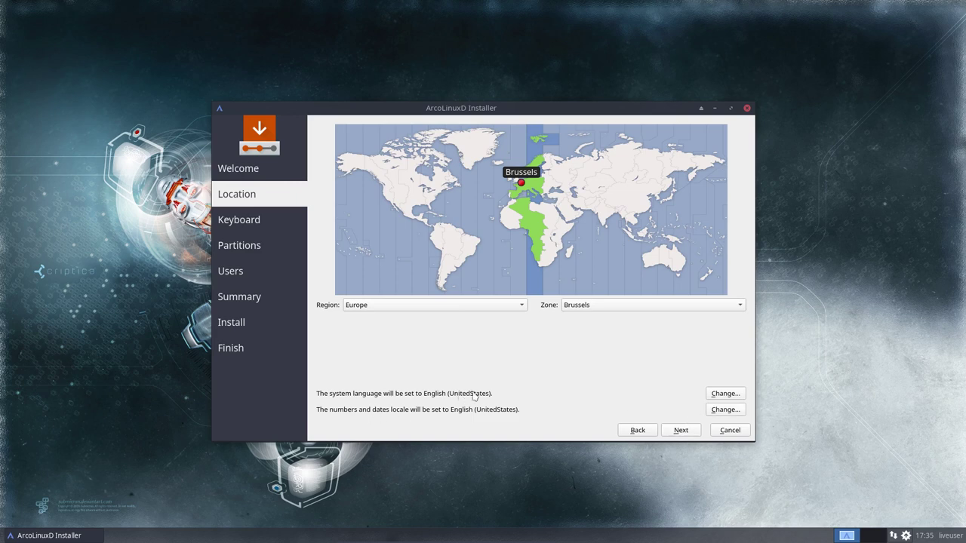
{"action": "left_click", "coordinate": [672, 432]}
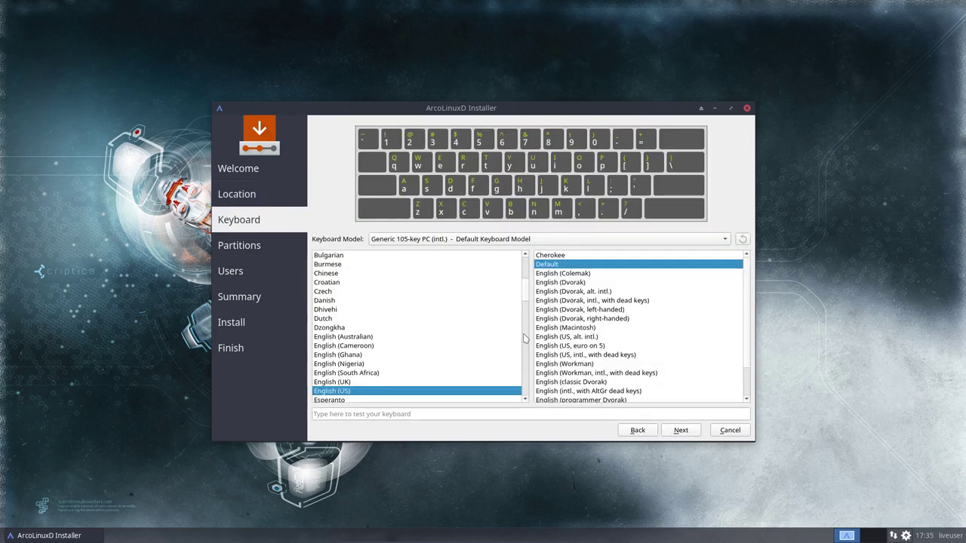
{"action": "left_click", "coordinate": [341, 355]}
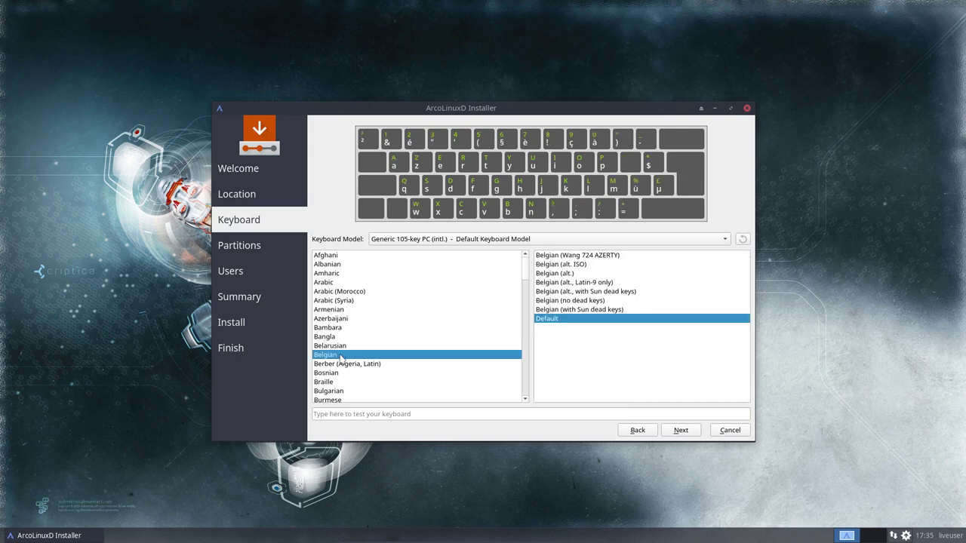
{"action": "left_click", "coordinate": [680, 430]}
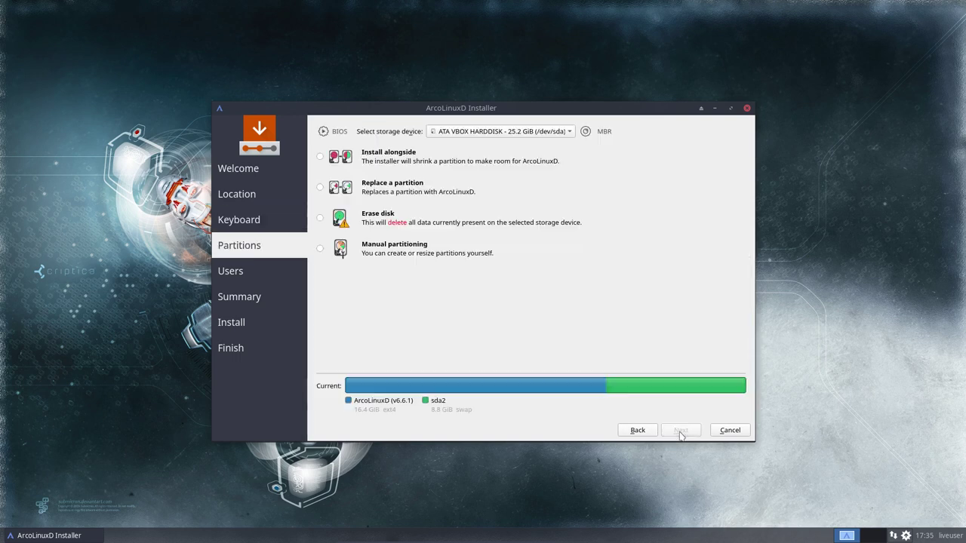
{"action": "left_click", "coordinate": [398, 219]}
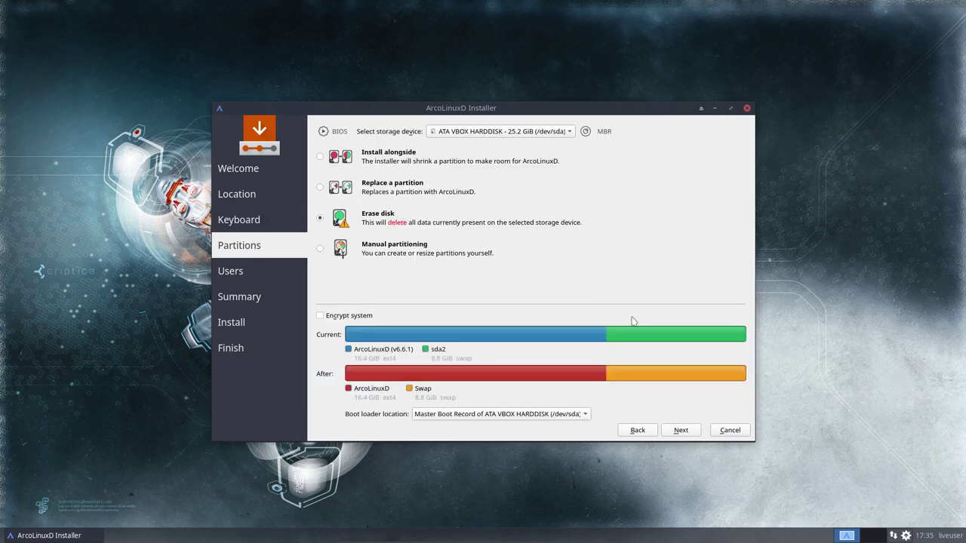
{"action": "left_click", "coordinate": [681, 430]}
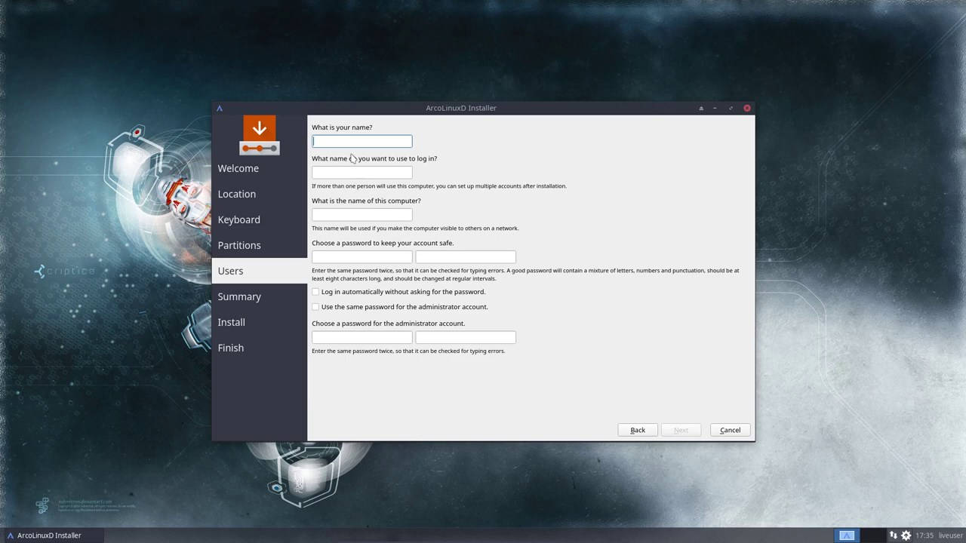
Fill in the user's name and login fields, then enter and confirm the account password.
{"action": "key", "text": "Tab"}
{"action": "key", "text": "Tab"}
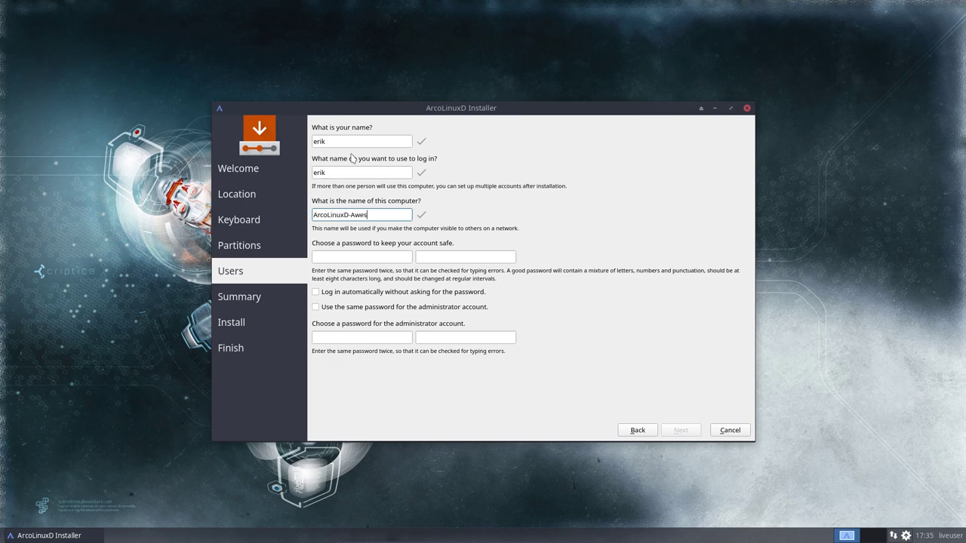
{"action": "key", "text": "Tab"}
{"action": "key", "text": "Tab"}
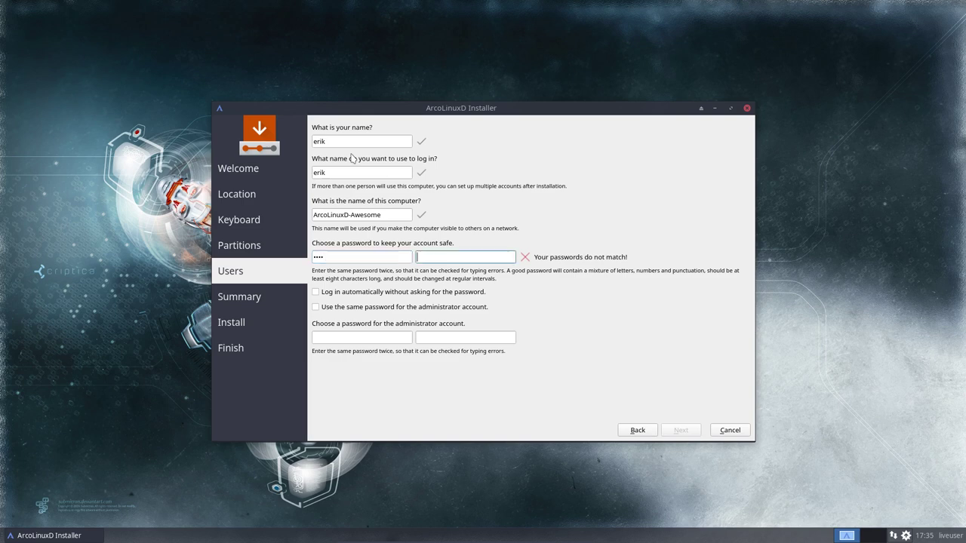
Enable automatic login, reuse the password for administrator, and start the installation from Summary.
{"action": "key", "text": "Tab"}
{"action": "key", "text": "space"}
{"action": "key", "text": "Tab"}
{"action": "key", "text": "space"}
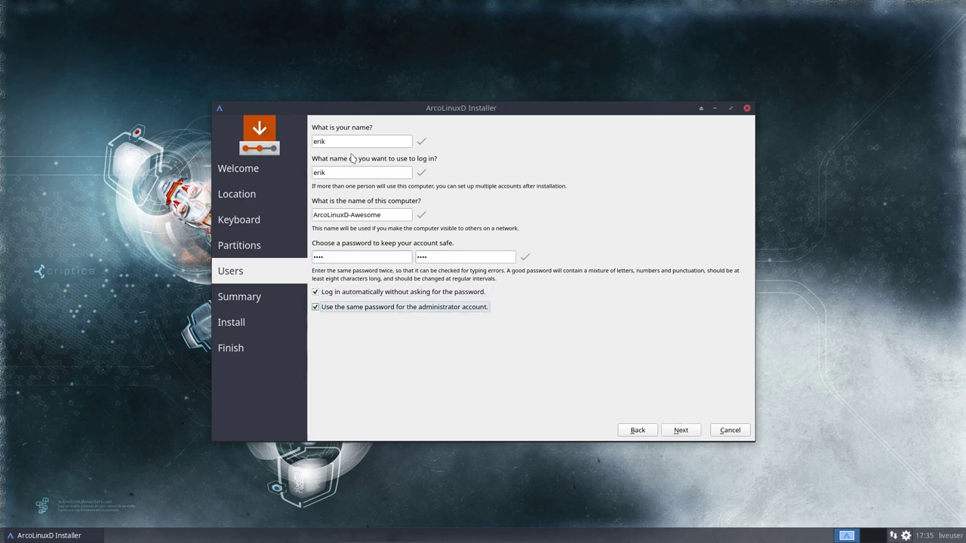
{"action": "left_click", "coordinate": [694, 430]}
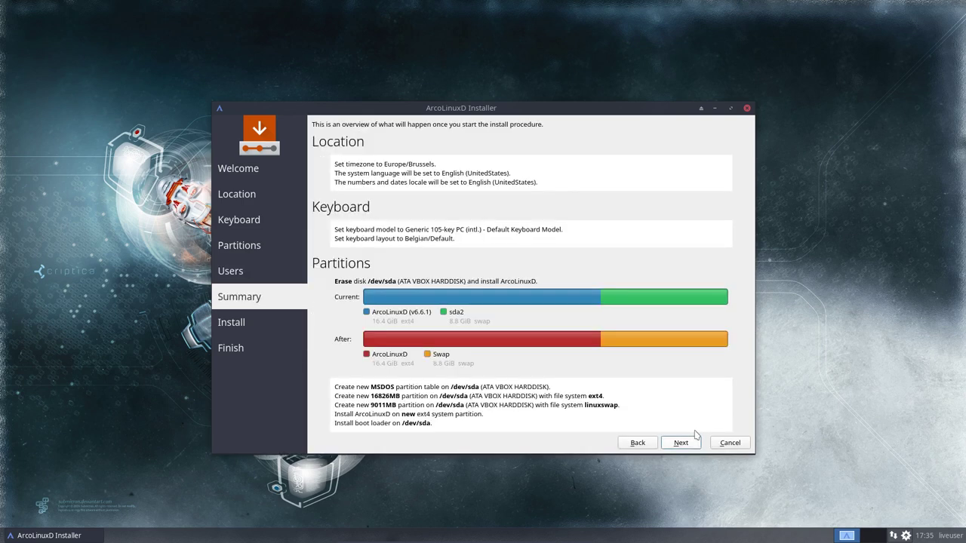
{"action": "left_click", "coordinate": [689, 447]}
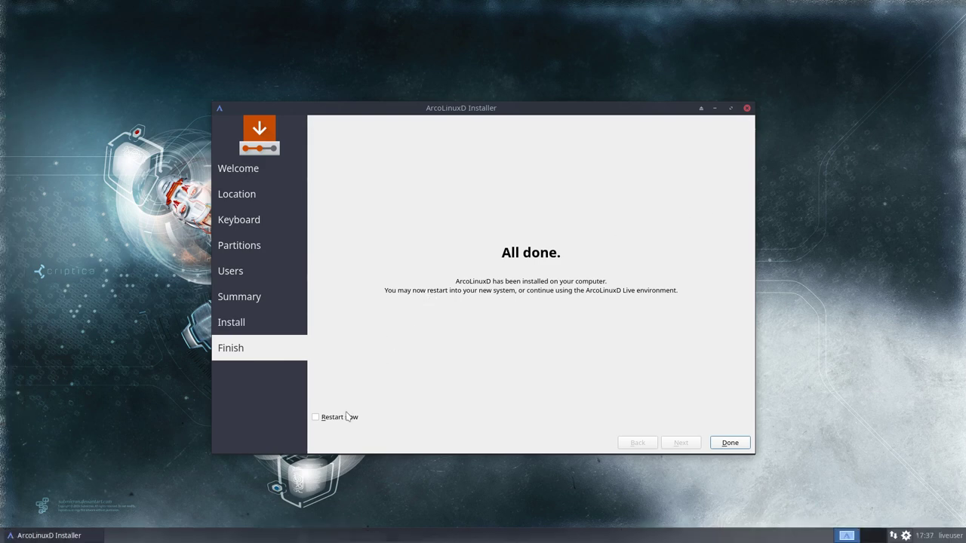
Tick Restart now, finish the installer, and log in to the new system with the account password.
{"action": "left_click", "coordinate": [345, 416]}
{"action": "left_click", "coordinate": [728, 442]}
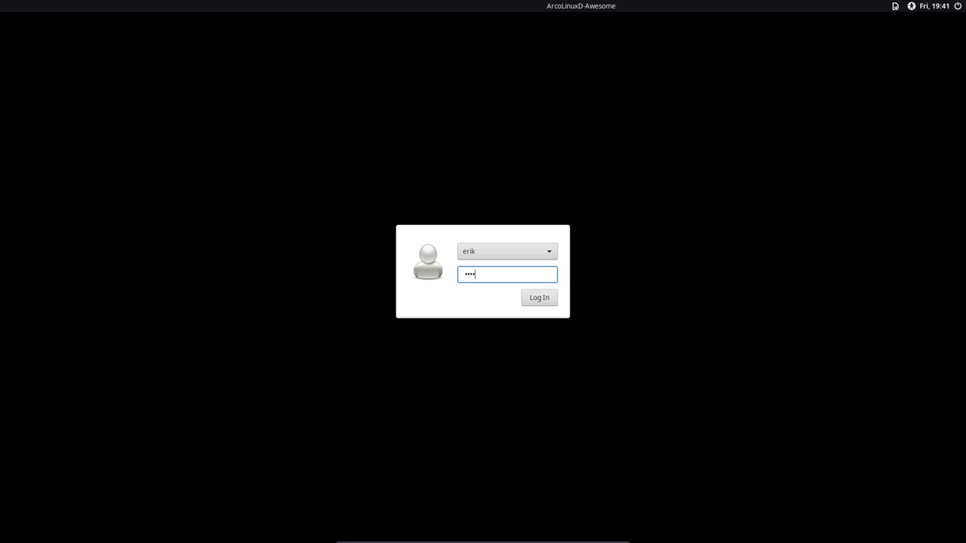
{"action": "key", "text": "Return"}
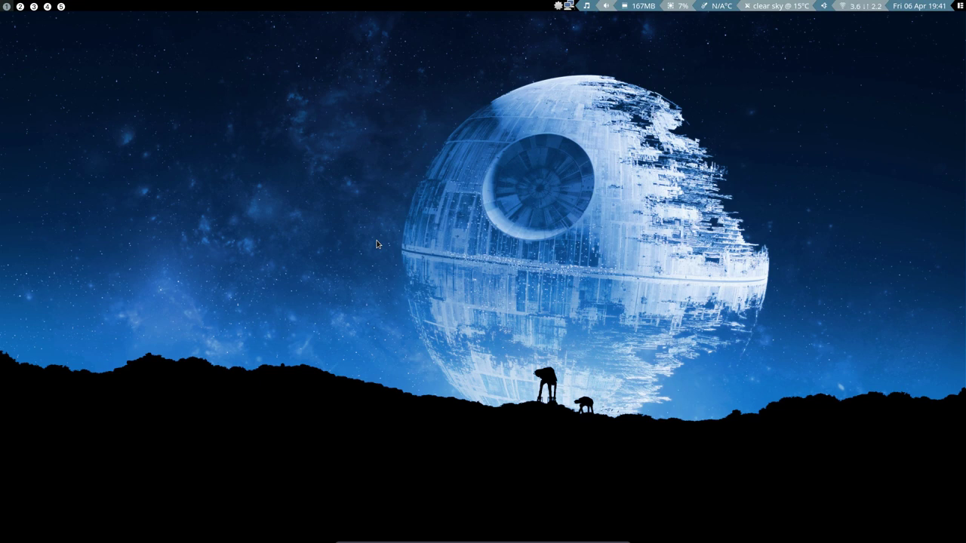
{"action": "right_click", "coordinate": [326, 164]}
{"action": "mouse_move", "coordinate": [341, 171]}
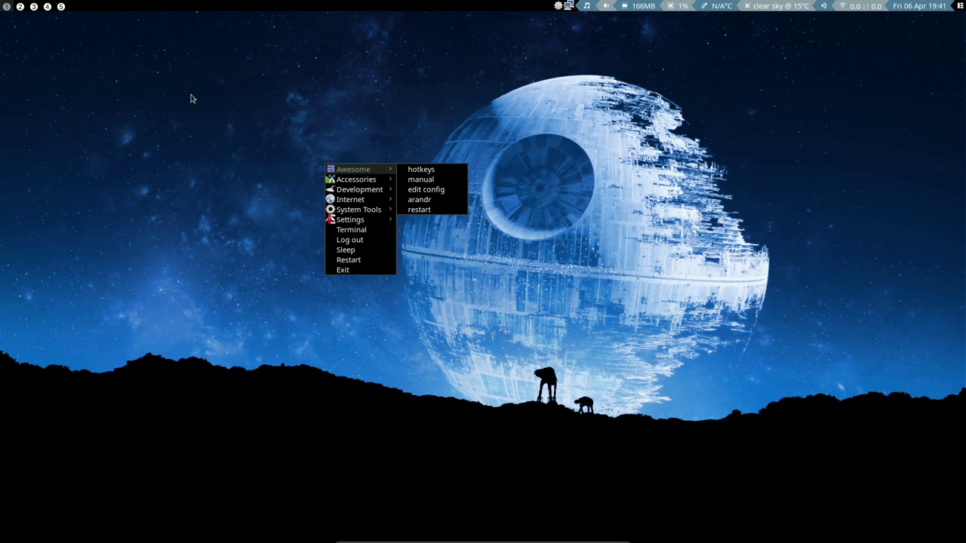
{"action": "mouse_move", "coordinate": [374, 185]}
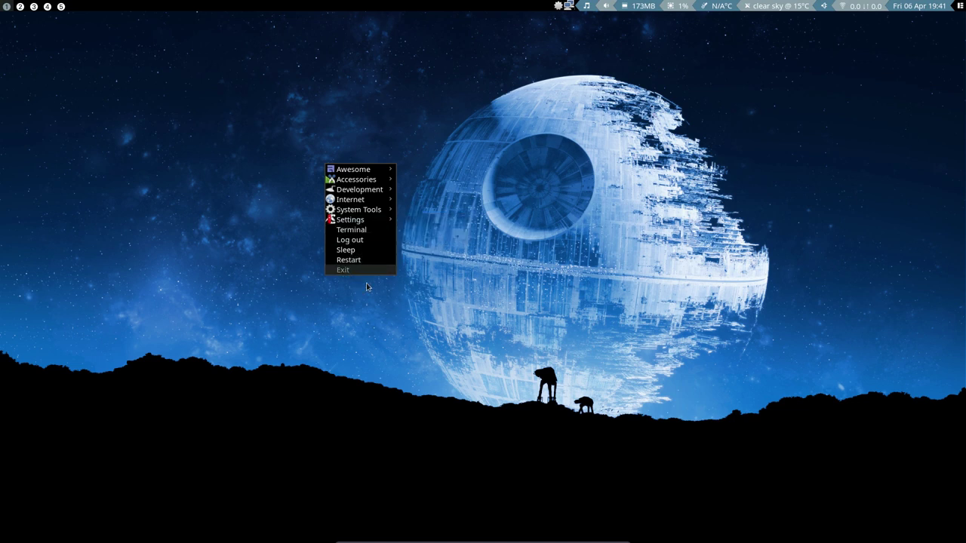
{"action": "left_click", "coordinate": [551, 243]}
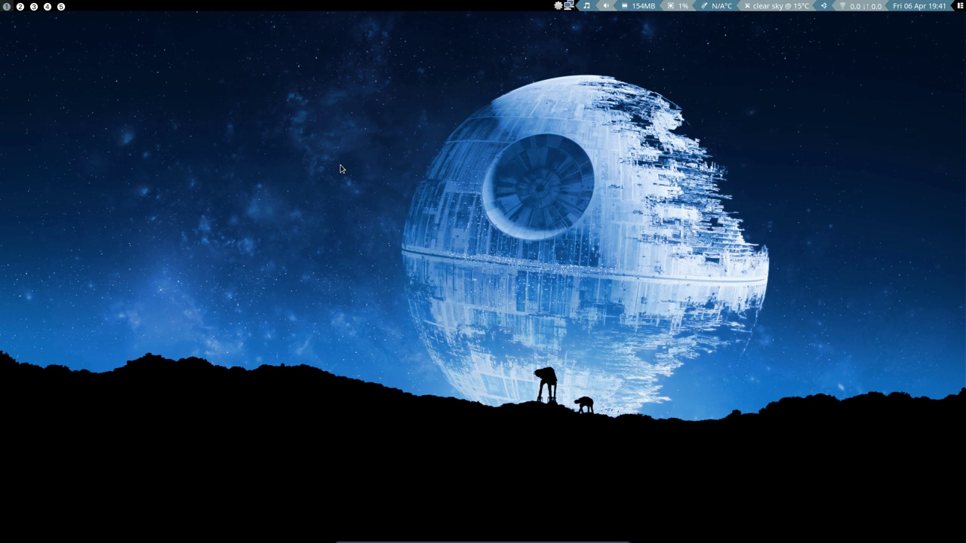
Open two more tiled Termite terminals with Super+Enter and try a mistyped neofetch command.
{"action": "key", "text": "super+Return"}
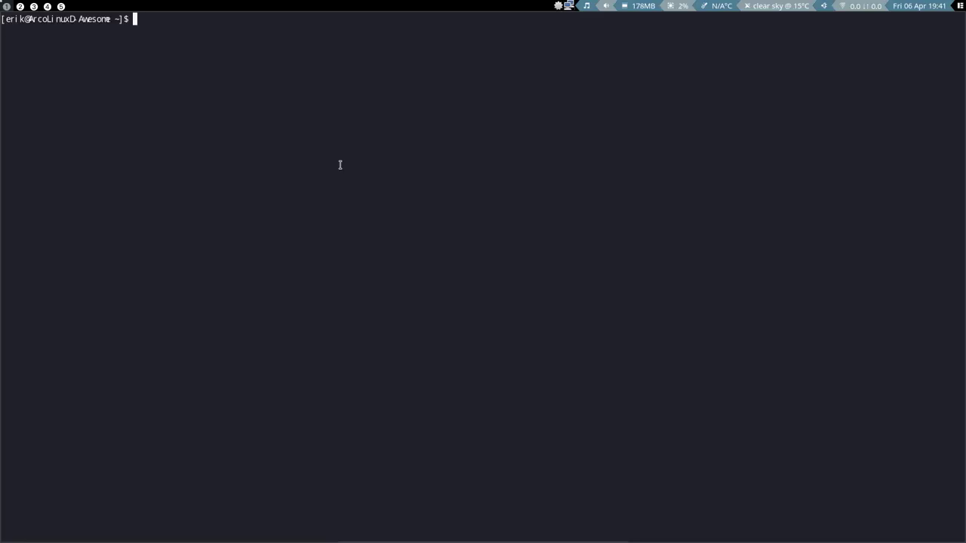
{"action": "key", "text": "super+Return"}
{"action": "key", "text": "super+Return"}
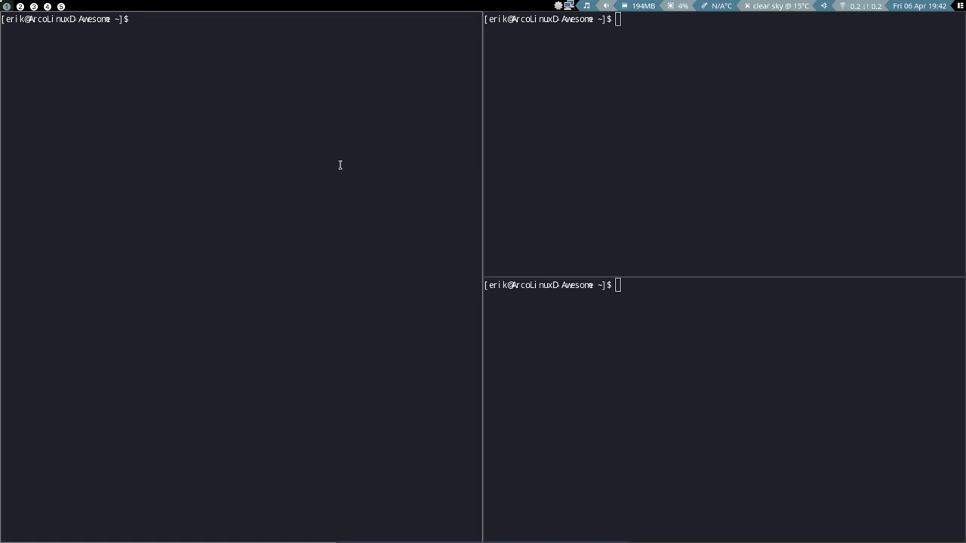
{"action": "type", "text": "neofethc"}
{"action": "key", "text": "Return"}
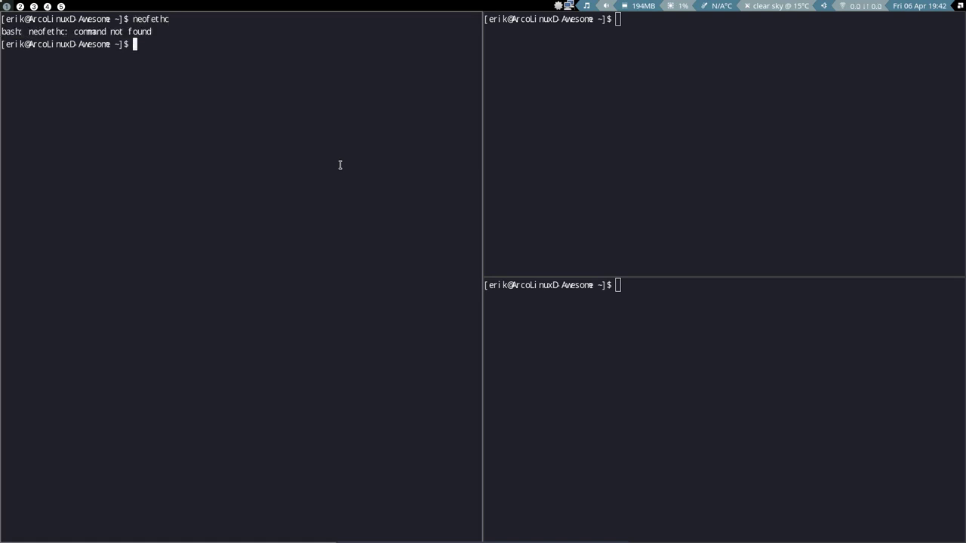
Install neofetch with trizen, choosing package 1, then run neofetch.
{"action": "type", "text": "trizen neofetch"}
{"action": "key", "text": "Return"}
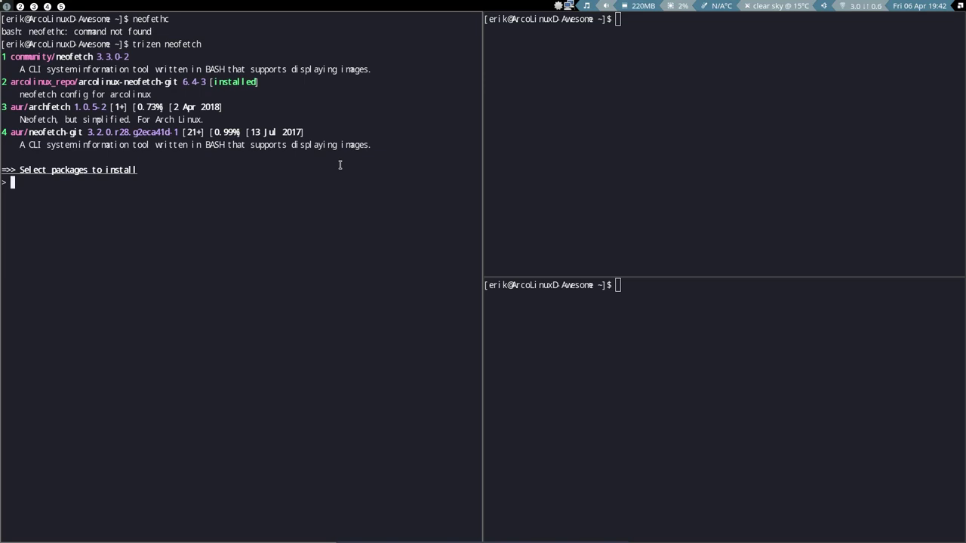
{"action": "type", "text": "1"}
{"action": "key", "text": "Return"}
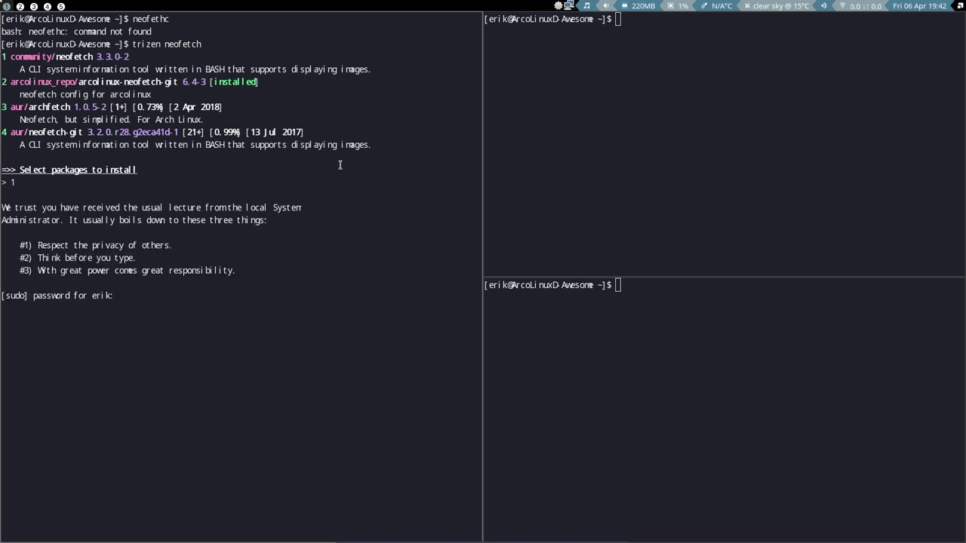
{"action": "key", "text": "Return"}
{"action": "type", "text": "y"}
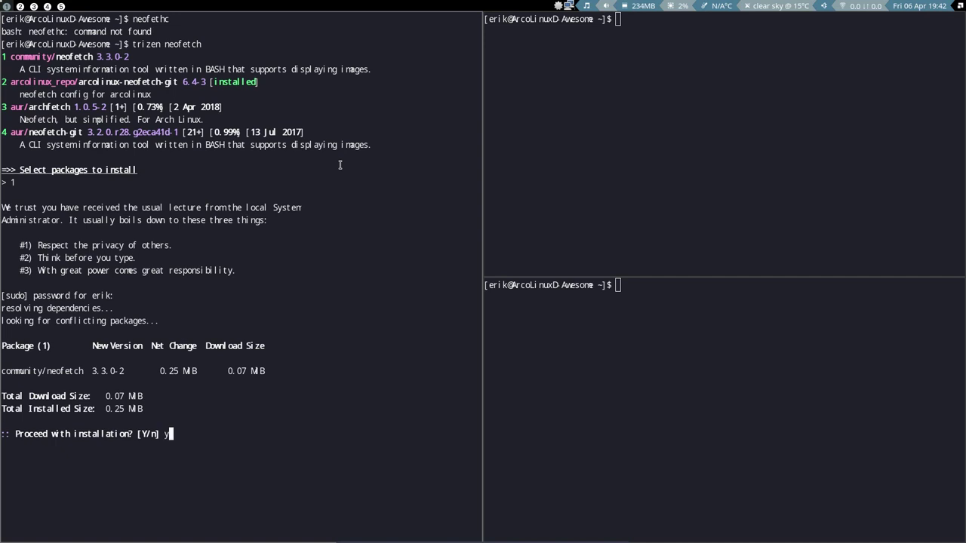
{"action": "key", "text": "Return"}
{"action": "type", "text": "n"}
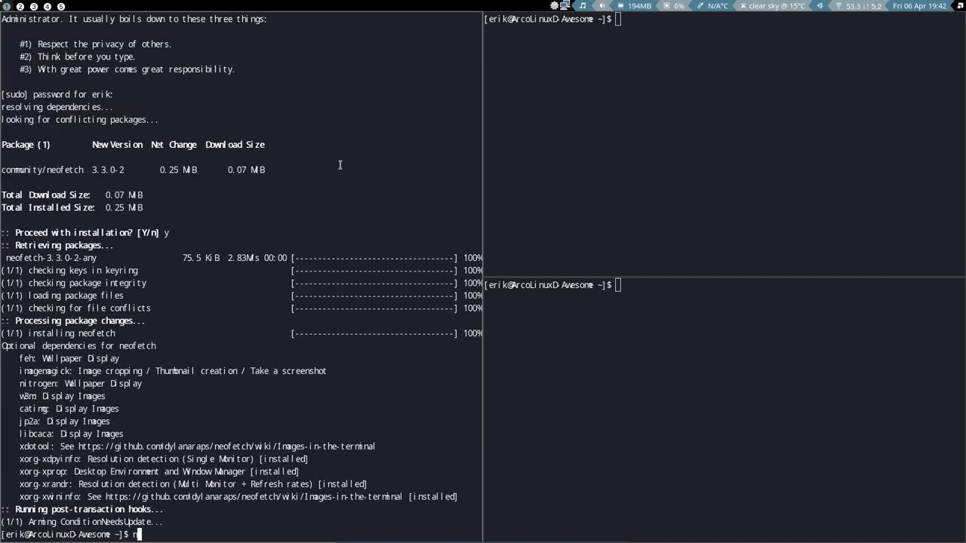
{"action": "type", "text": "eofetch"}
{"action": "key", "text": "Return"}
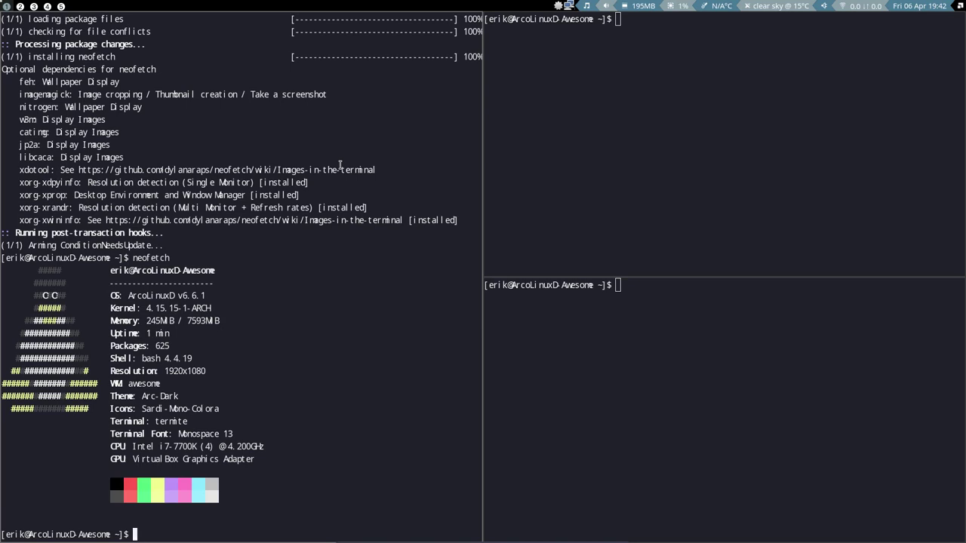
Install w3m and imagemagick with sudo pacman -S, confirming with y.
{"action": "type", "text": "sudo pacman -S w3"}
{"action": "key", "text": "BackSpace"}
{"action": "type", "text": "3"}
{"action": "key", "text": "BackSpace"}
{"action": "type", "text": "mimagae"}
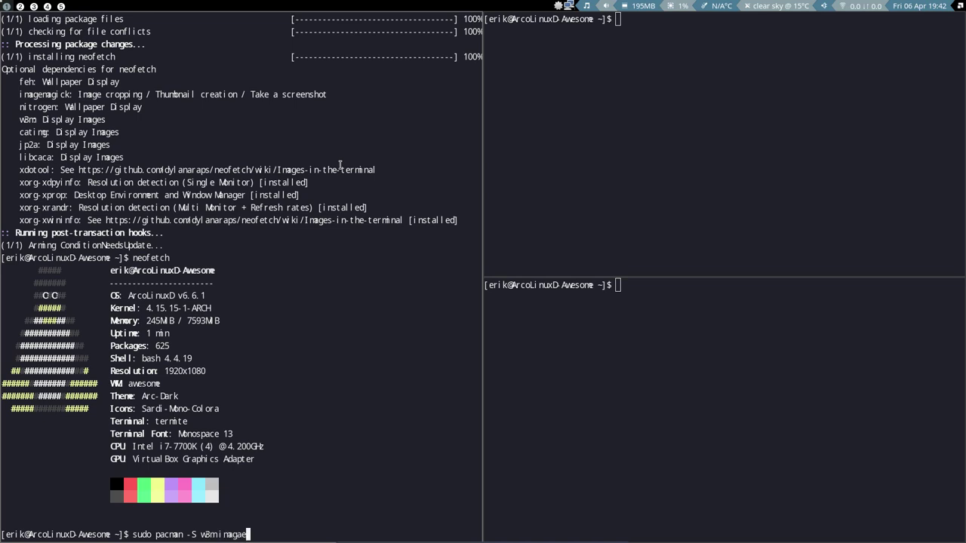
{"action": "key", "text": "BackSpace"}
{"action": "key", "text": "BackSpace"}
{"action": "type", "text": "en"}
{"action": "key", "text": "BackSpace"}
{"action": "type", "text": "magick"}
{"action": "key", "text": "Return"}
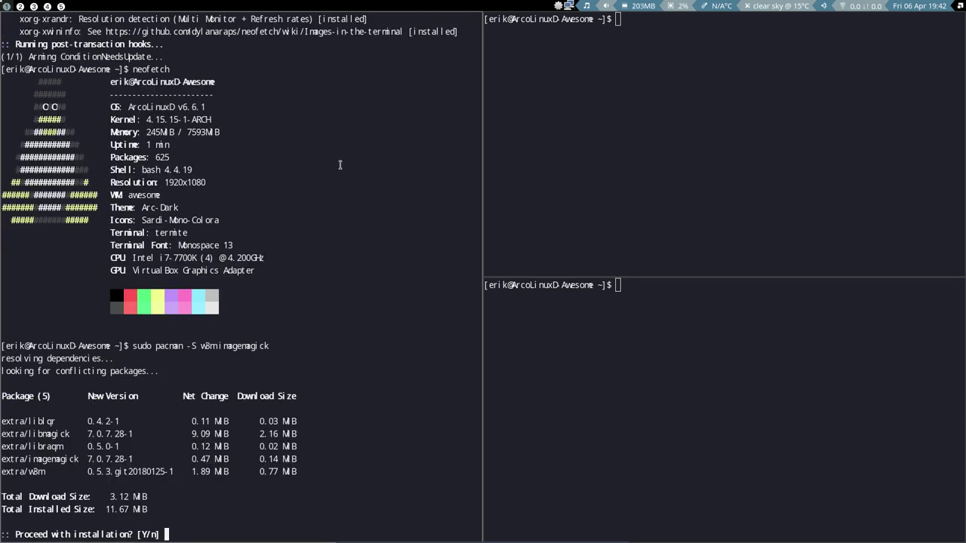
{"action": "type", "text": "y"}
{"action": "key", "text": "Return"}
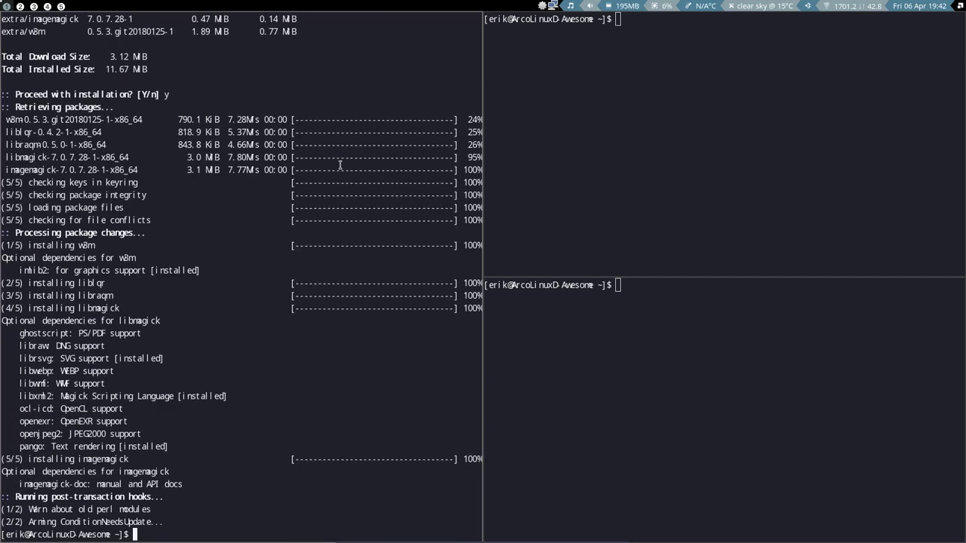
{"action": "key", "text": "Up"}
{"action": "key", "text": "Up"}
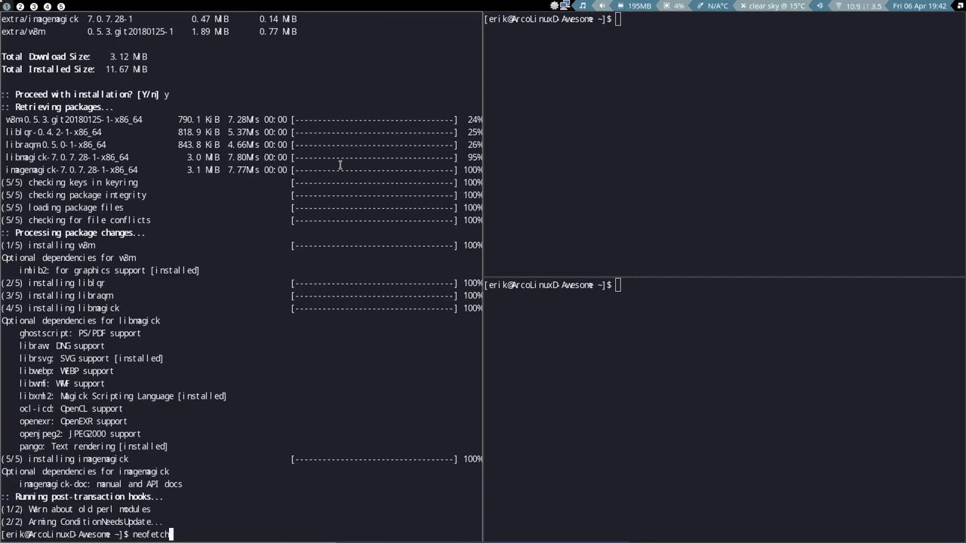
Rerun neofetch with the logo image, install thunar via sudo pacman -S, and launch Thunar.
{"action": "key", "text": "Return"}
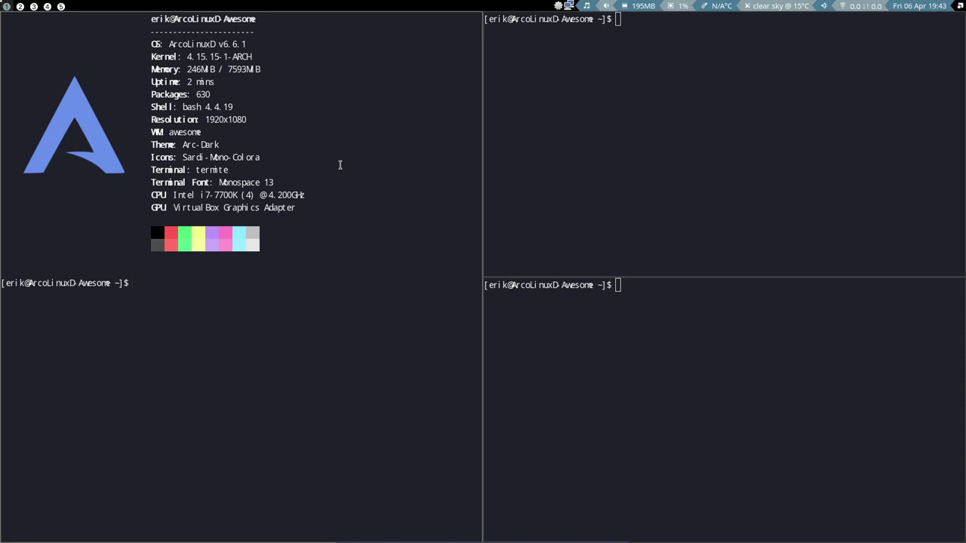
{"action": "type", "text": "sudo pacman -S thunar"}
{"action": "key", "text": "Return"}
{"action": "type", "text": "y"}
{"action": "key", "text": "Return"}
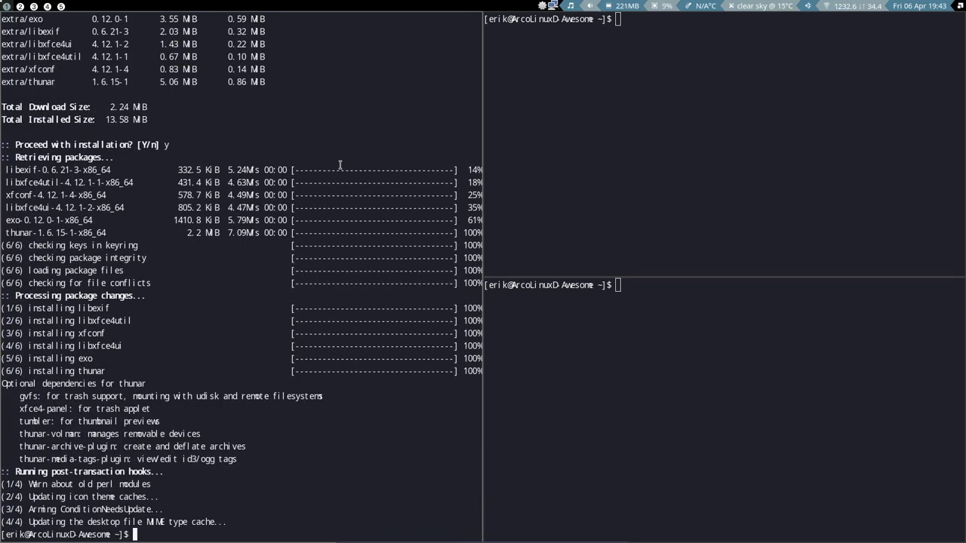
{"action": "key", "text": "super+shift+Return"}
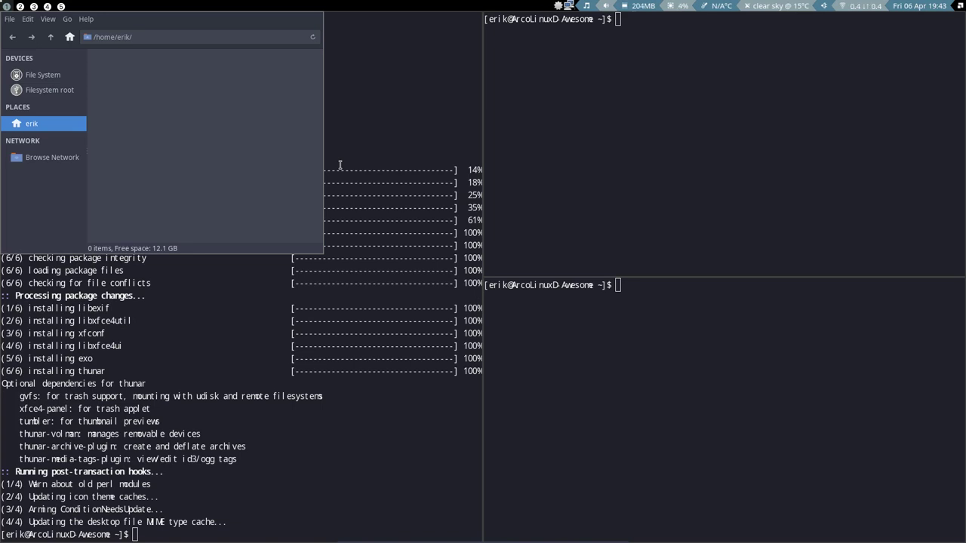
Tile Thunar beside the terminals, then browse its context and Edit menus without running anything.
{"action": "key", "text": "super+ctrl+space"}
{"action": "right_click", "coordinate": [661, 144]}
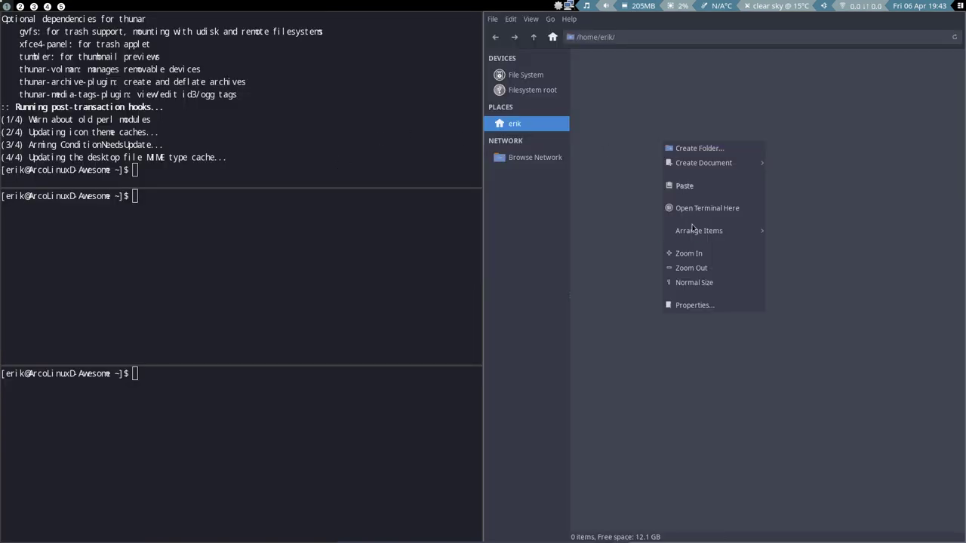
{"action": "mouse_move", "coordinate": [723, 228]}
{"action": "left_click", "coordinate": [510, 19]}
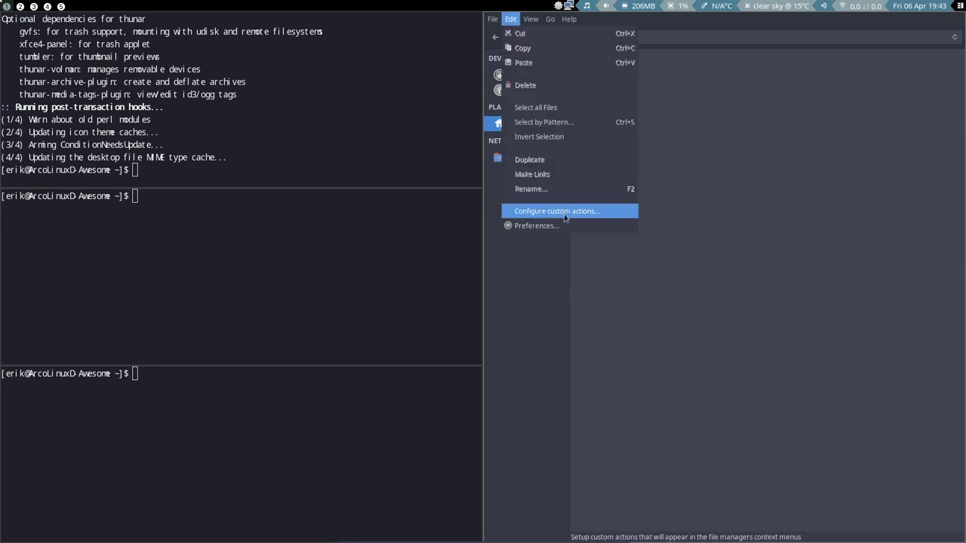
{"action": "left_click", "coordinate": [665, 201]}
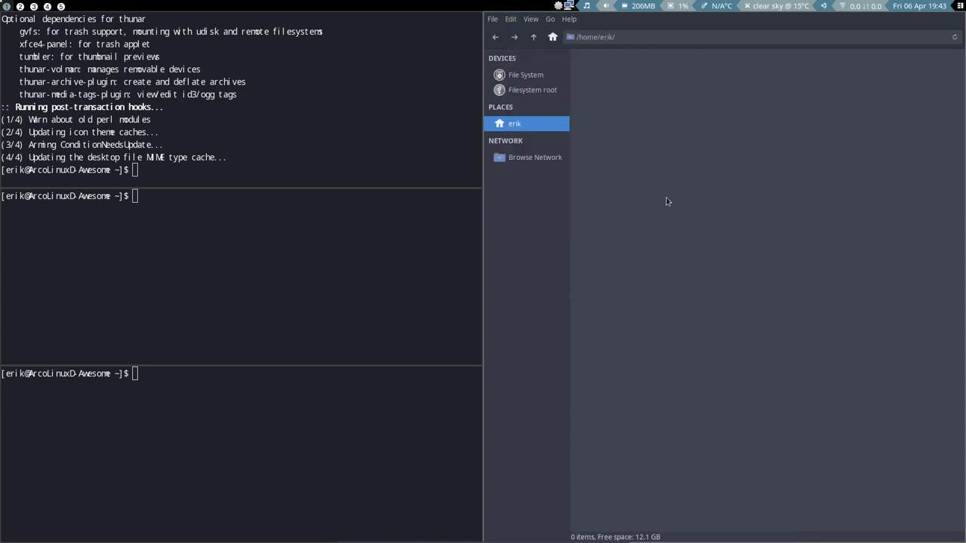